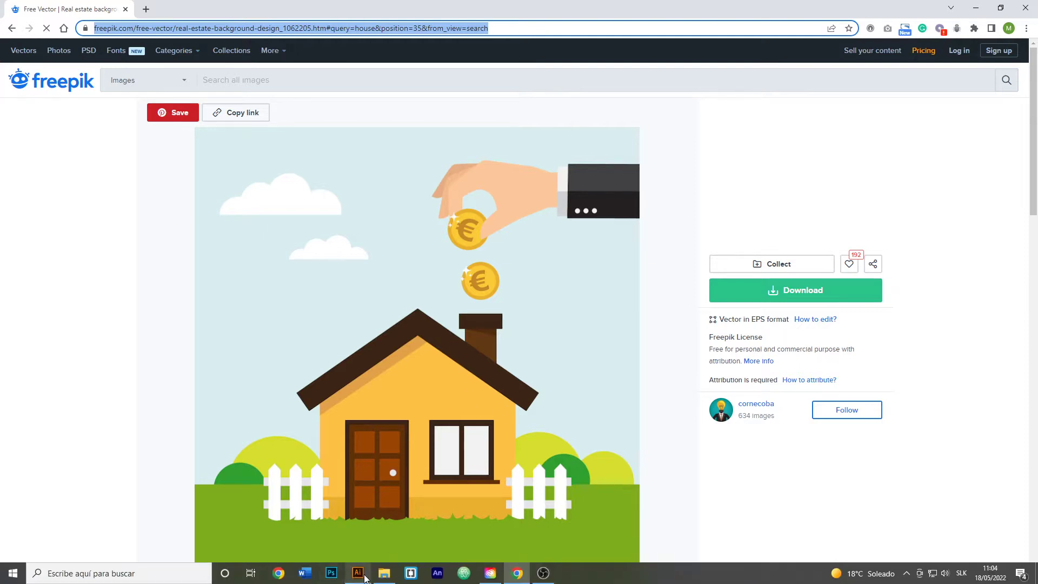
- Extract the freepik zip archive in place and open the extracted OM12M01.eps
click(385, 573)
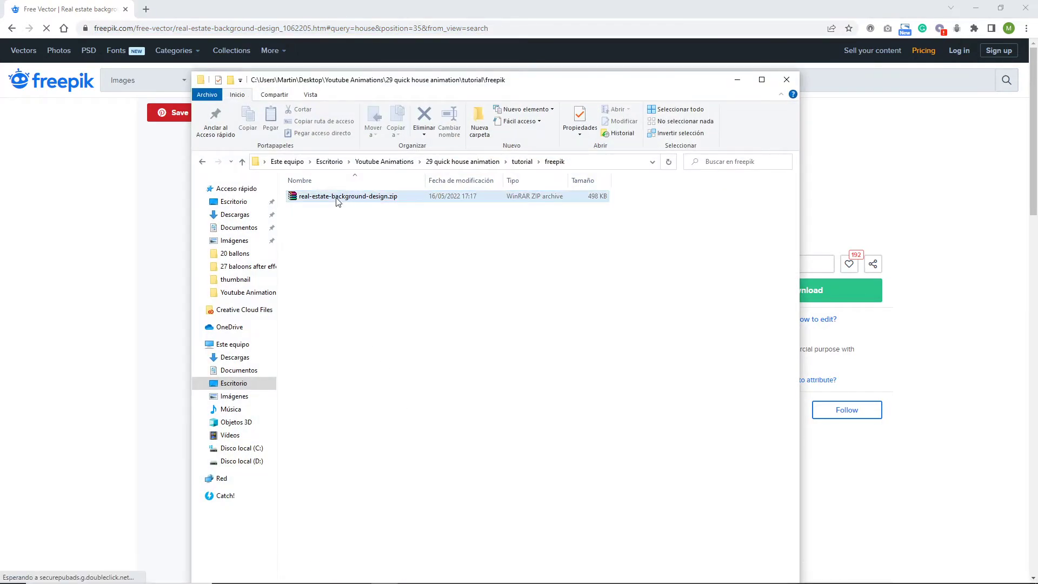
click(329, 200)
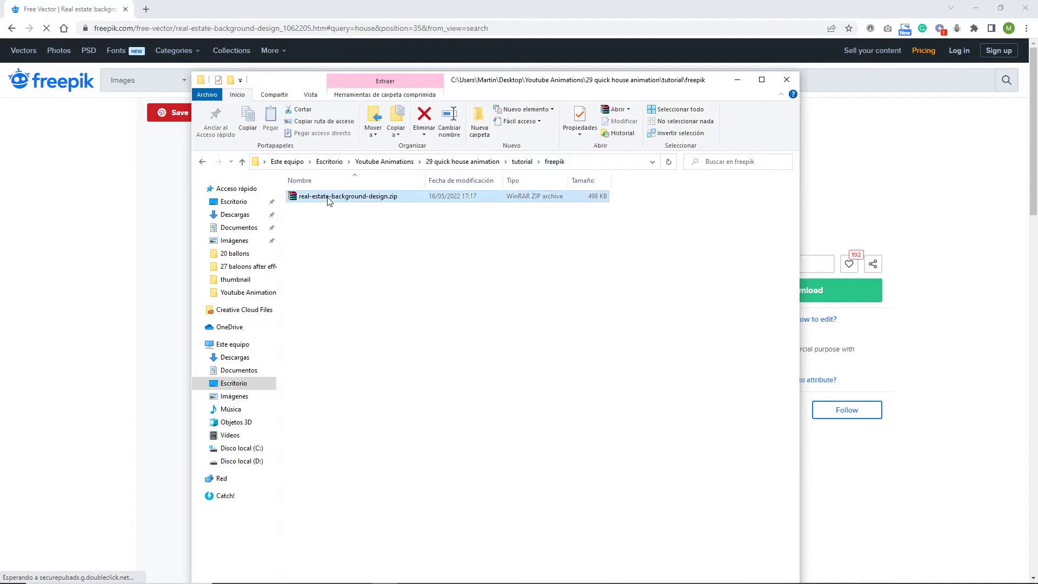
right_click(329, 199)
click(380, 268)
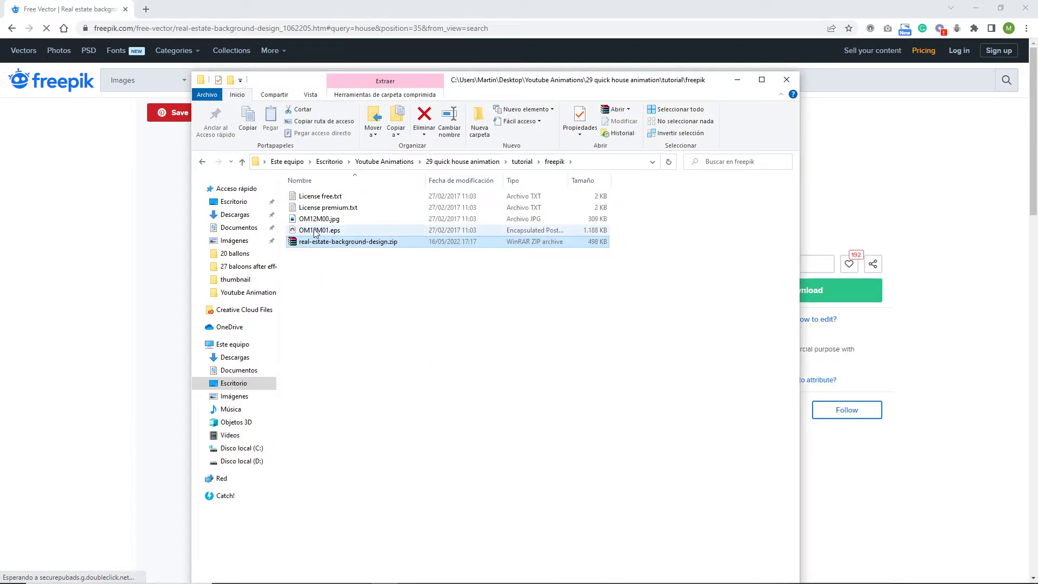
double_click(317, 233)
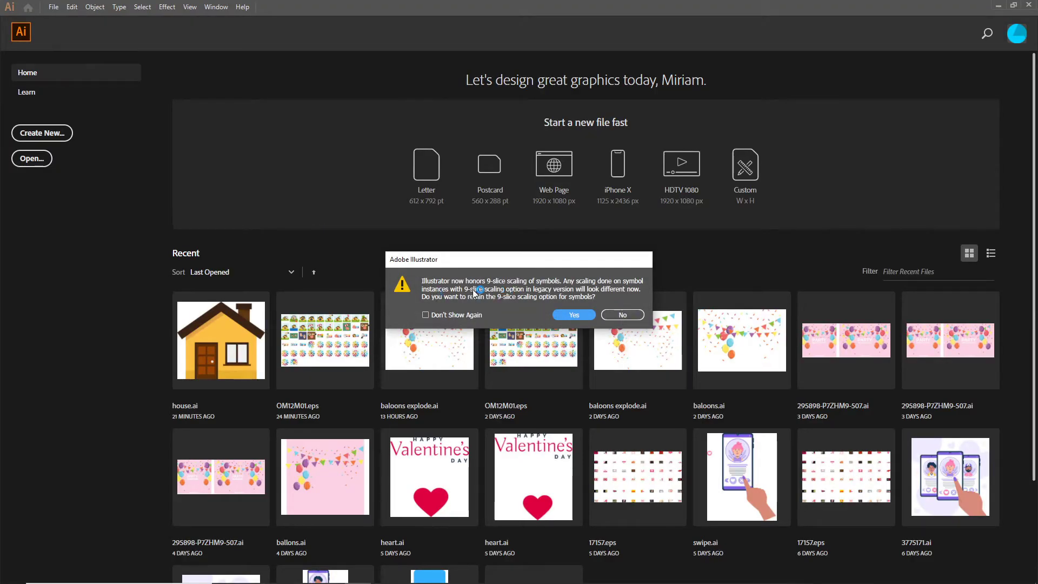
- Decline 9-slice scaling, create an 800 × 800 px document, and select the house in OM12M01
click(627, 315)
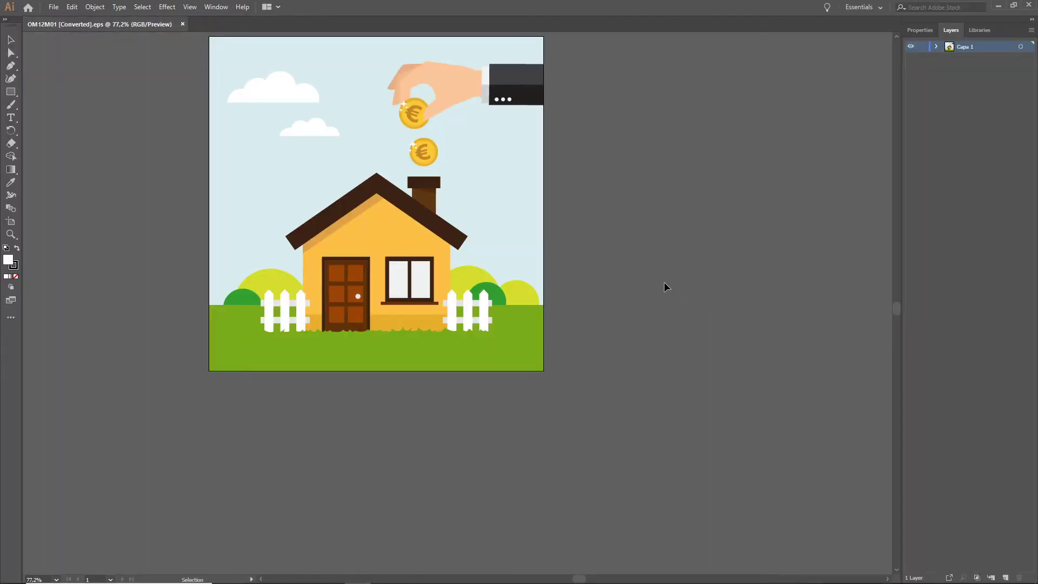
drag(567, 215, 547, 295)
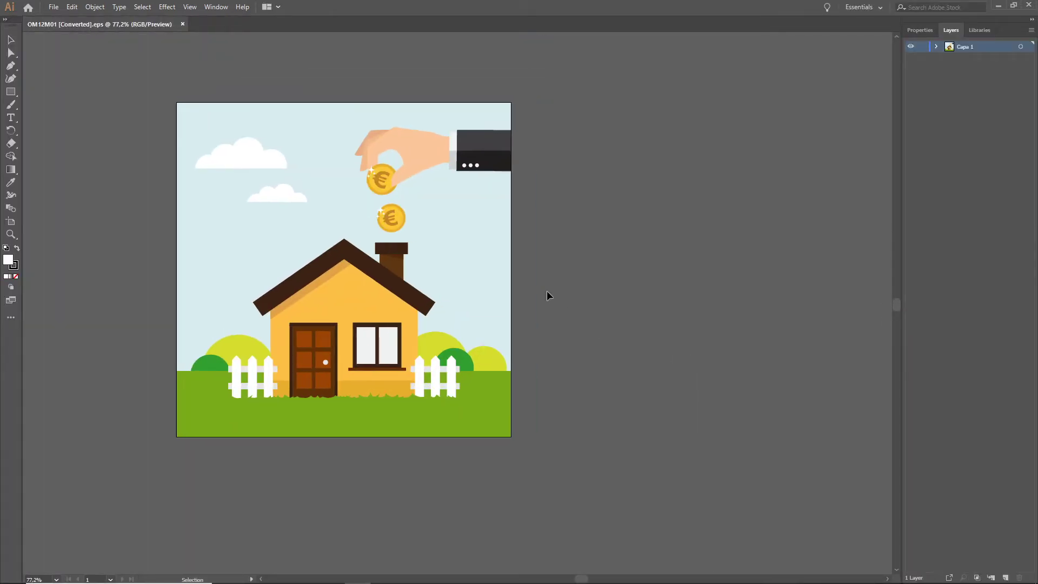
click(53, 8)
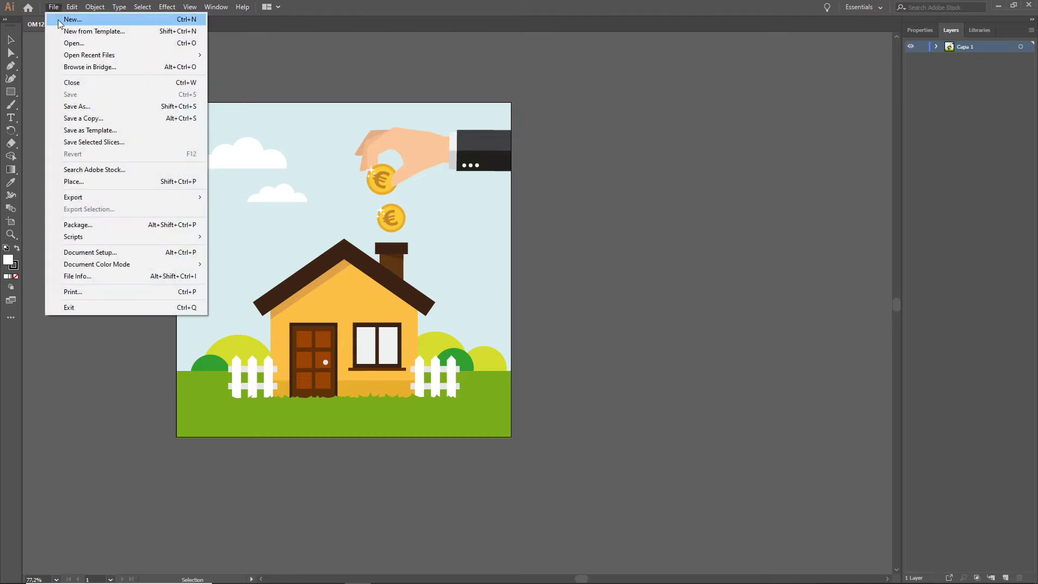
click(61, 18)
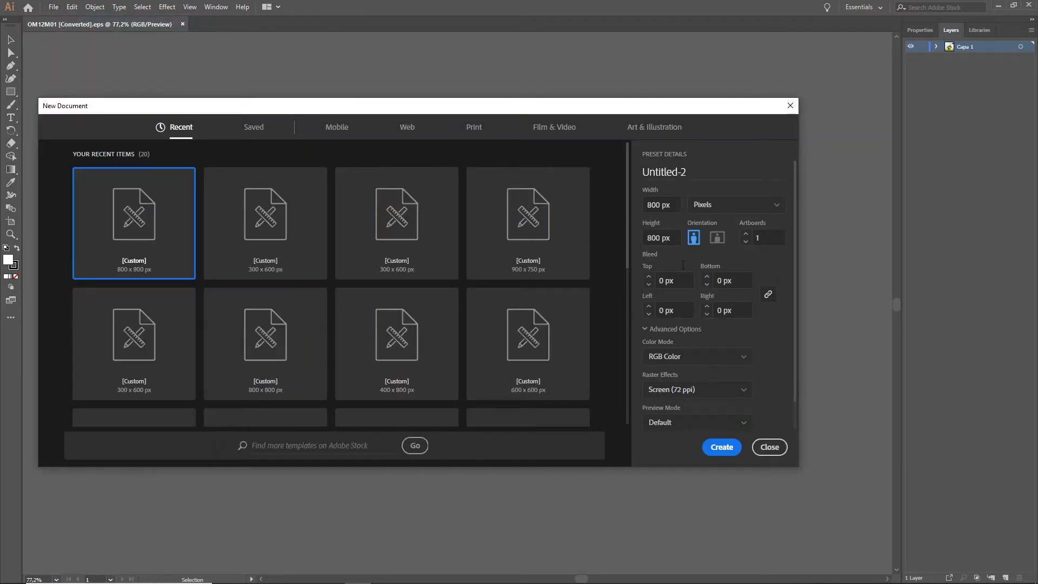
click(723, 447)
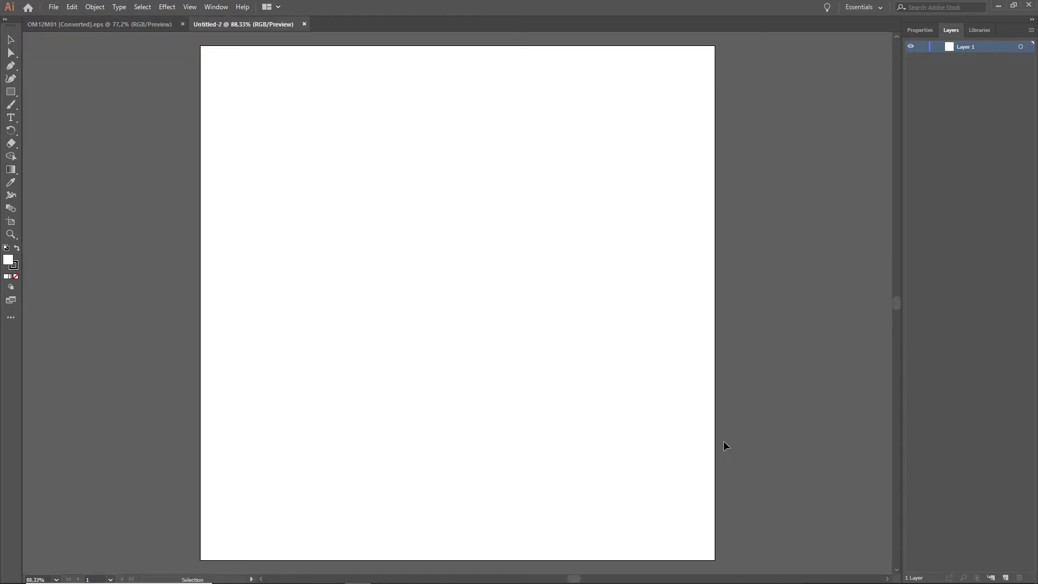
click(125, 27)
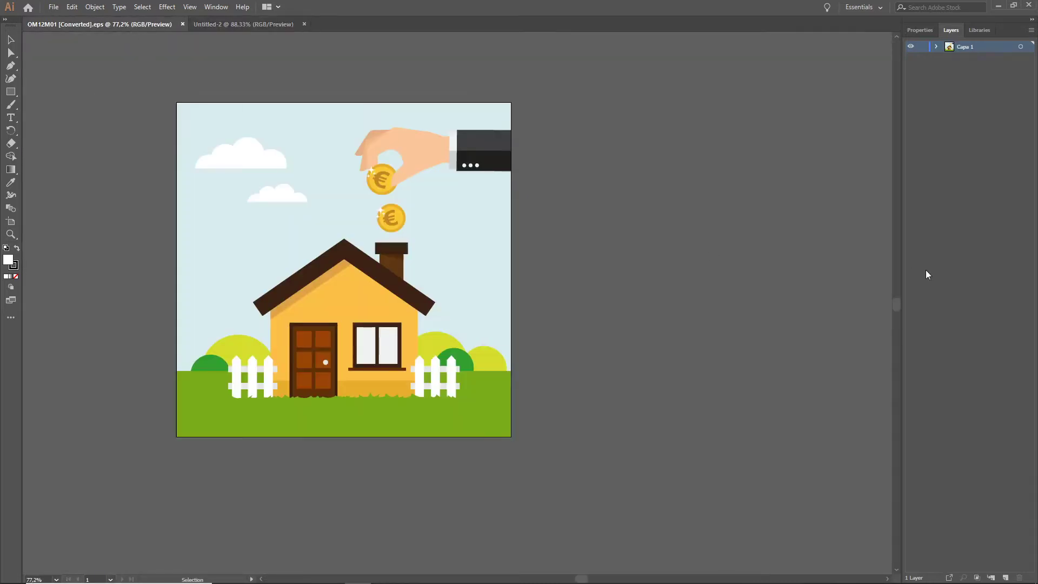
click(346, 306)
- Pull the house away from its fences and scale it to fill most of the 800 × 800 artboard
drag(348, 296, 464, 315)
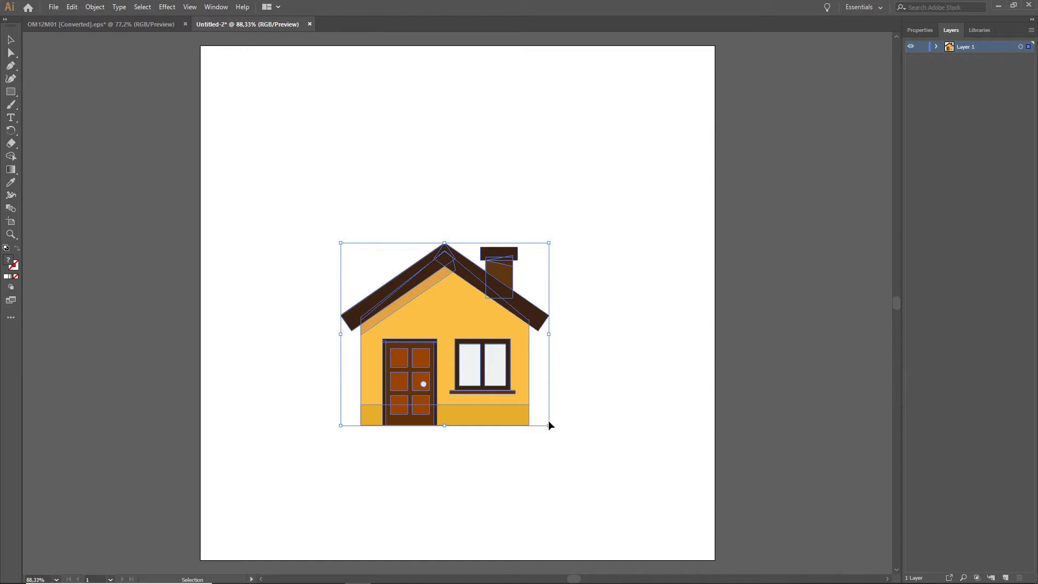
drag(549, 424, 654, 517)
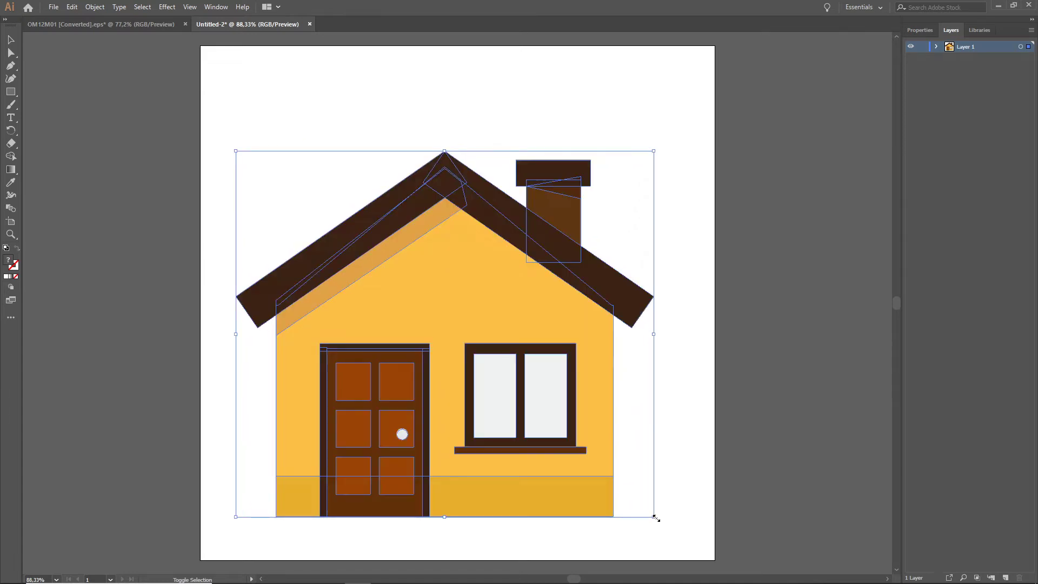
click(743, 345)
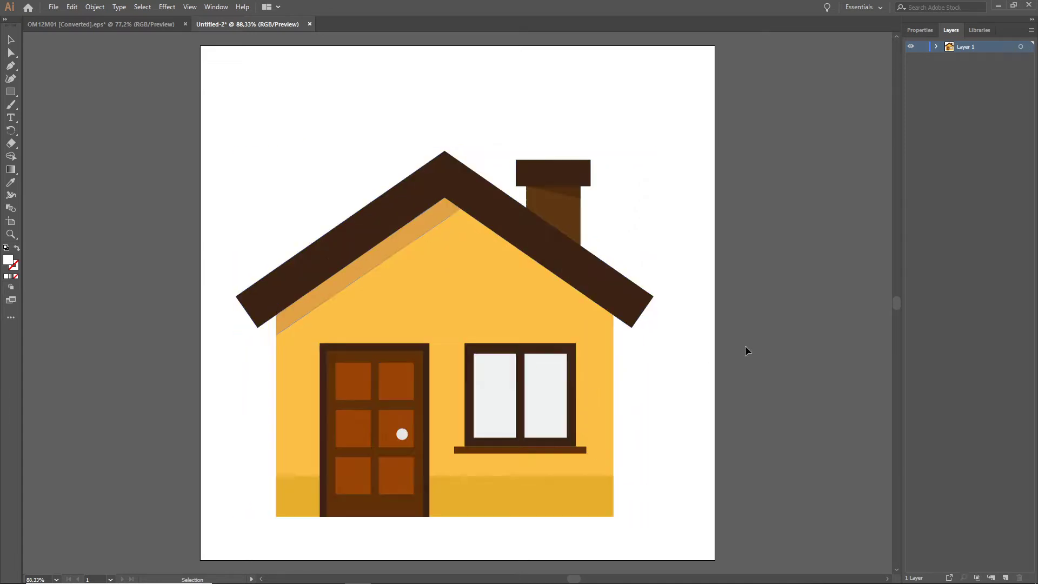
click(468, 288)
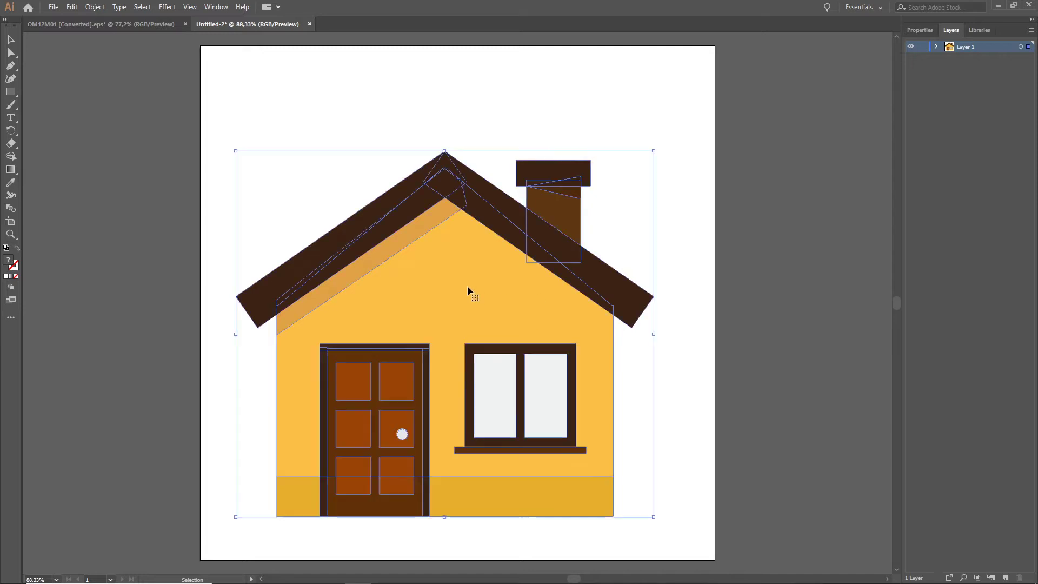
- Ungroup the house and bring the chimney in front of the roof
right_click(427, 274)
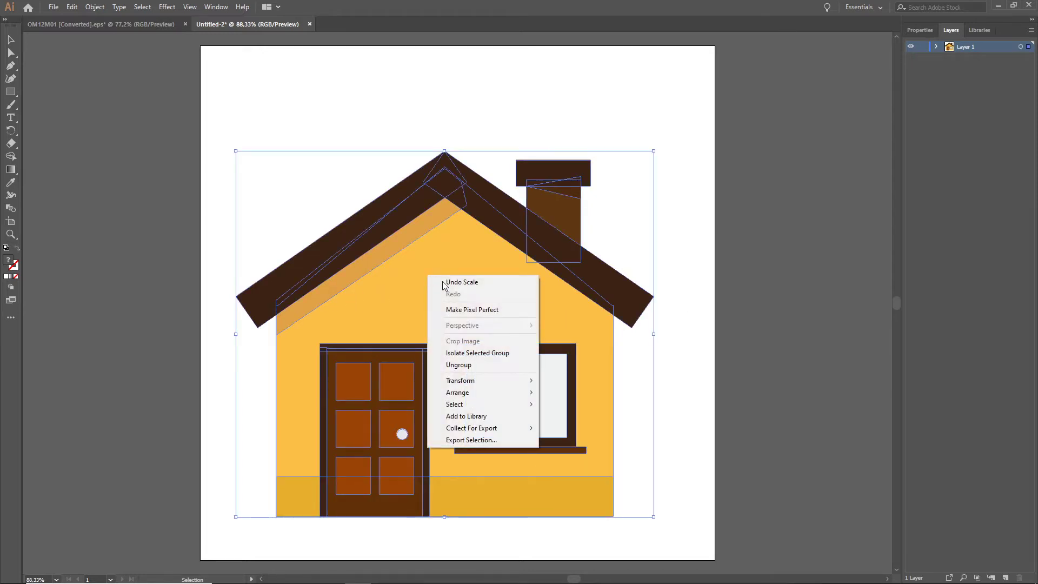
click(458, 365)
click(777, 300)
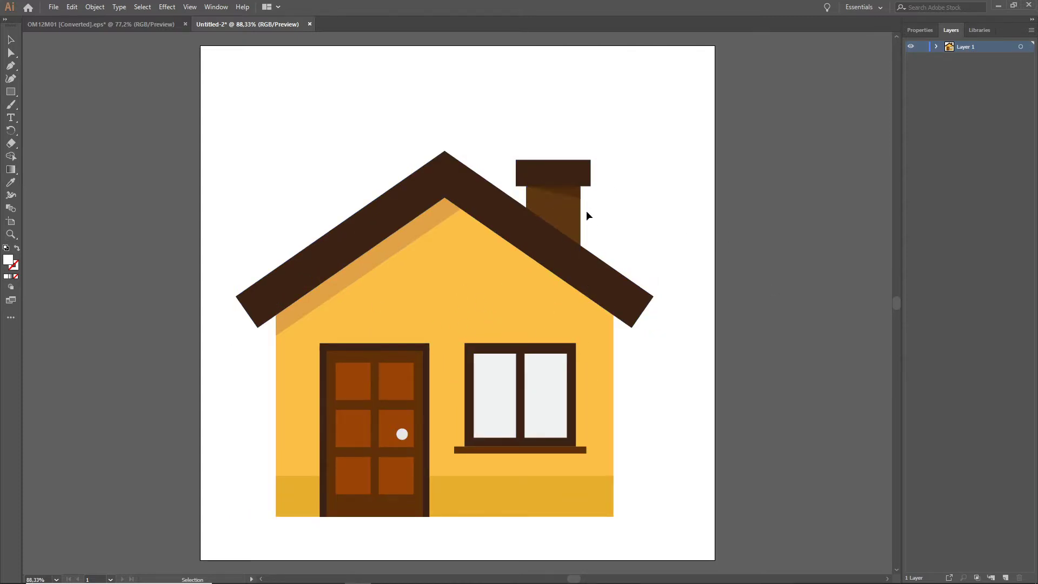
click(568, 209)
click(605, 150)
drag(610, 137, 592, 158)
key(ctrl+z)
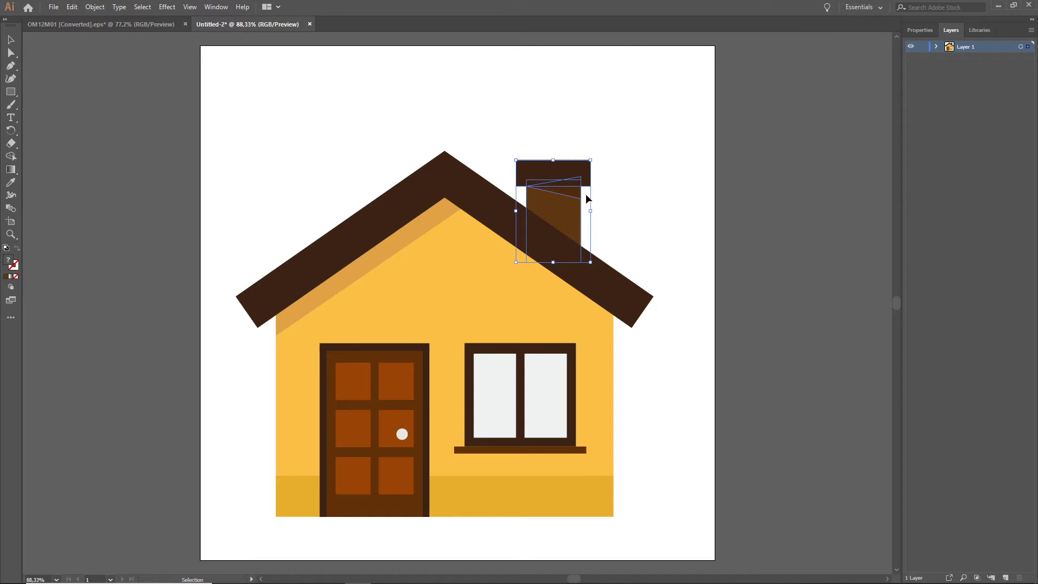
key(ctrl+shift+bracketright)
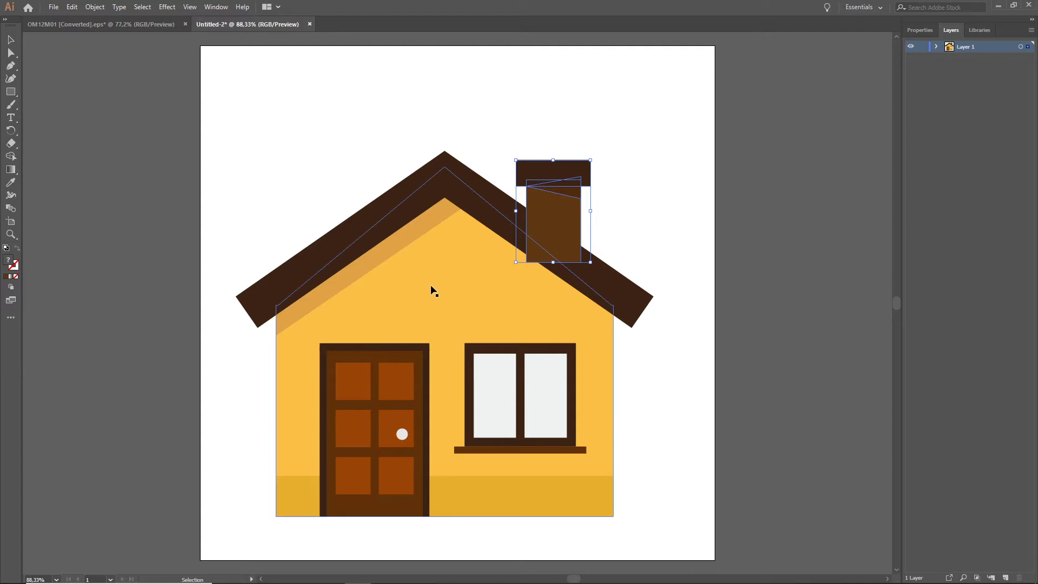
- Select all the house parts except the chimney and group them together
click(380, 385)
click(513, 419)
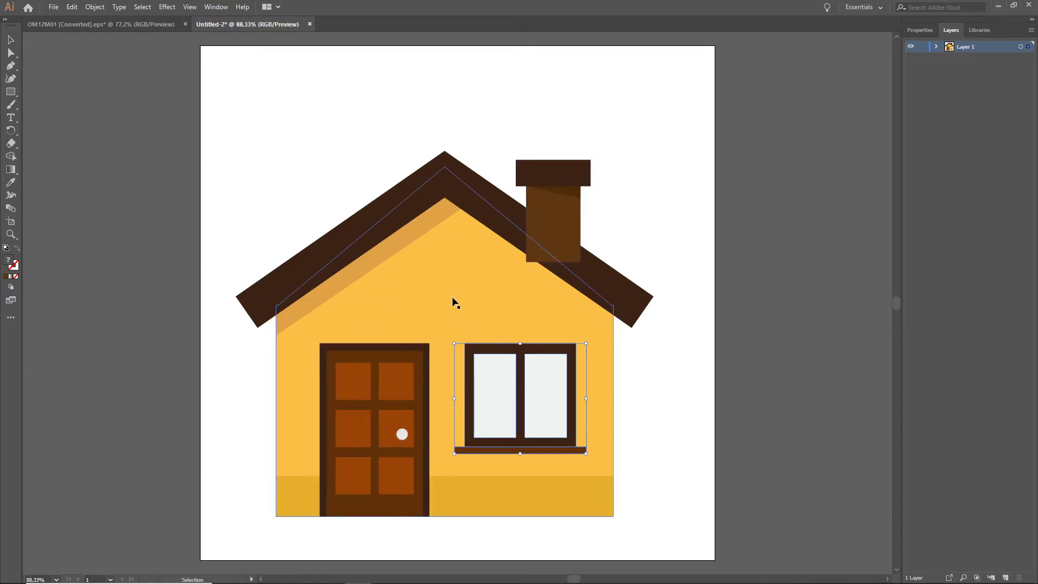
click(453, 303)
scroll(754, 441, down, 2)
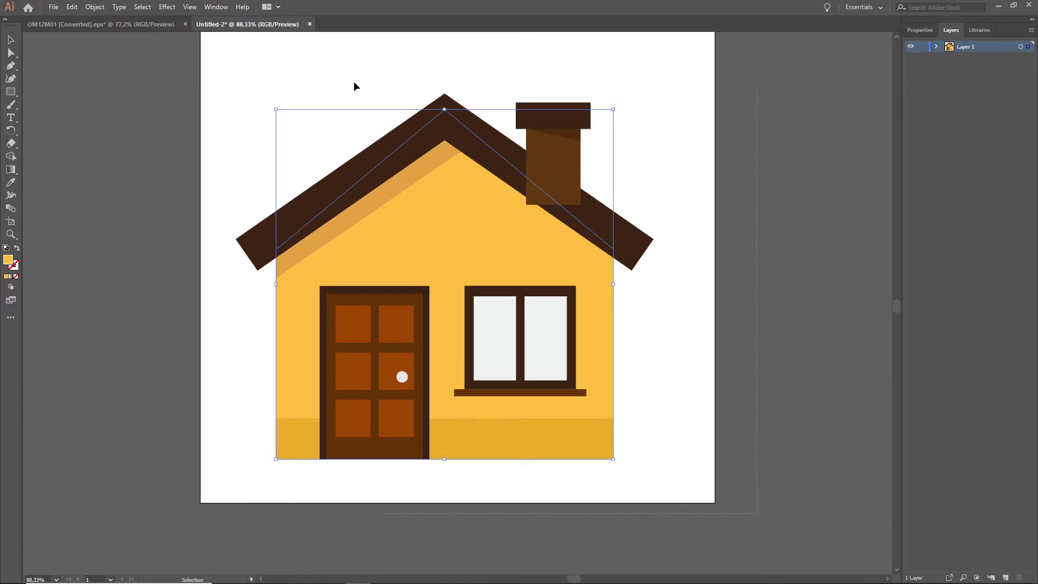
drag(209, 70, 695, 345)
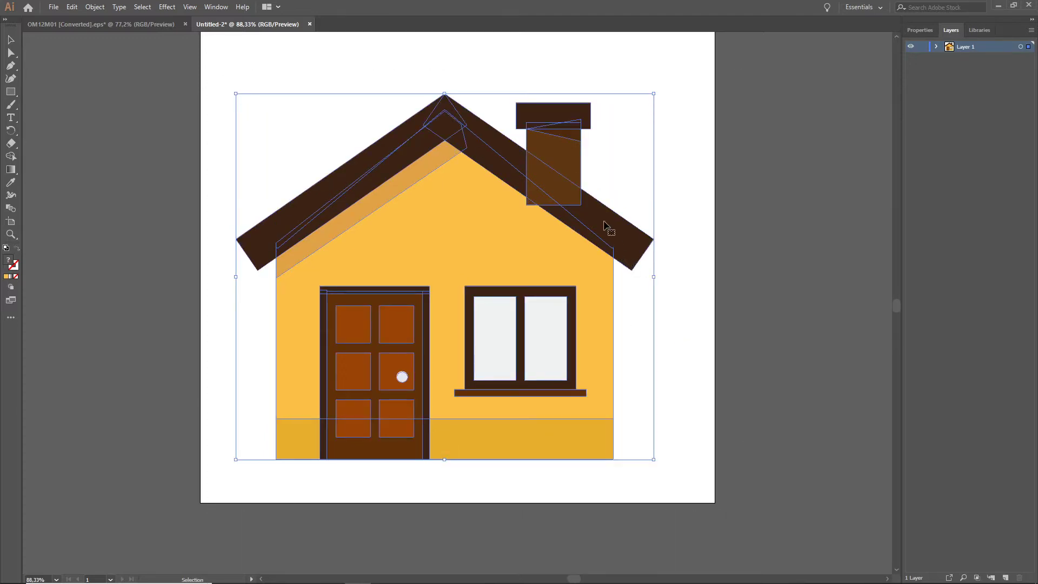
shift+click(565, 158)
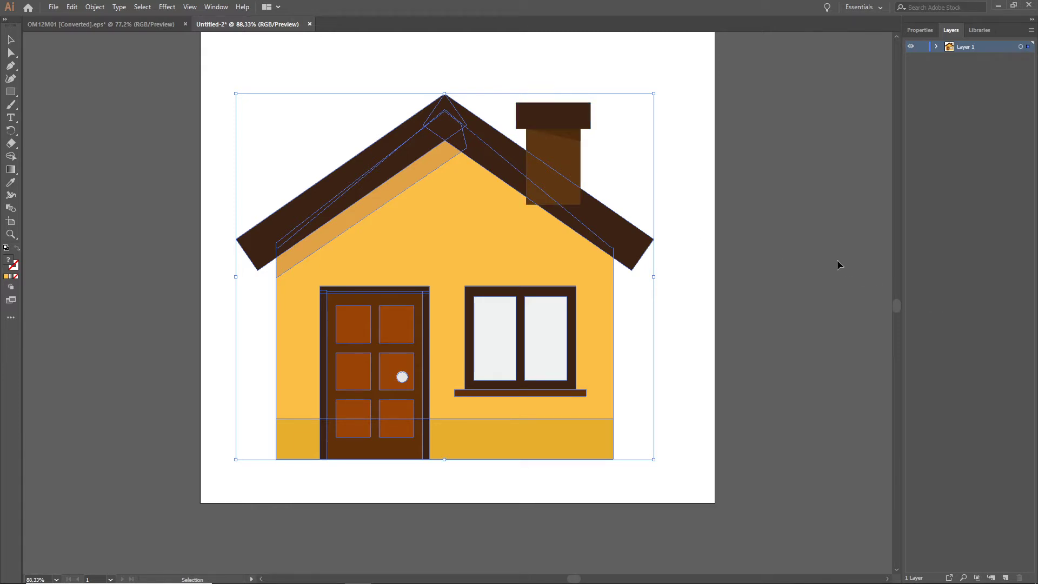
shift+click(571, 157)
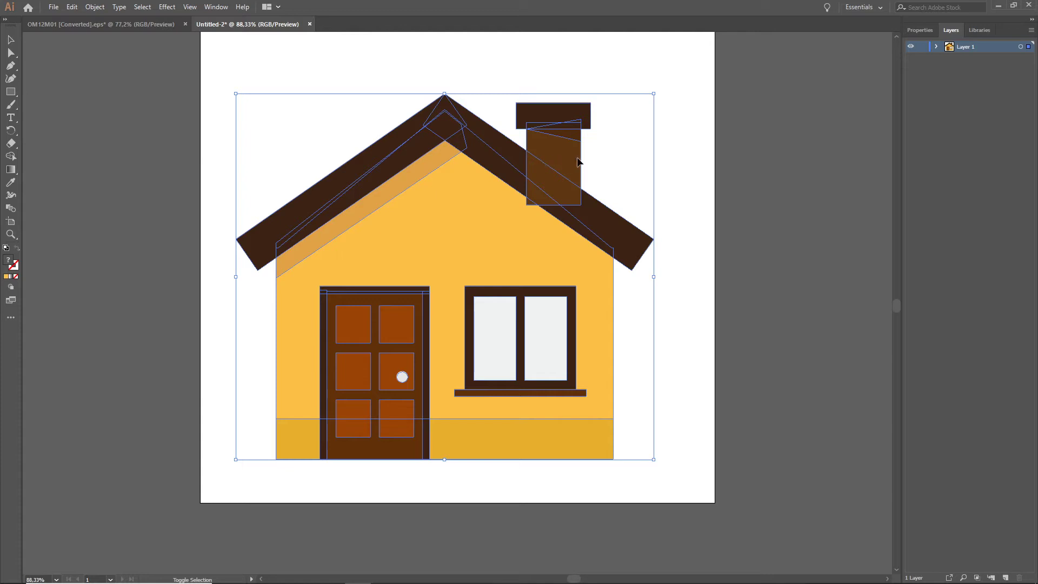
shift+click(560, 161)
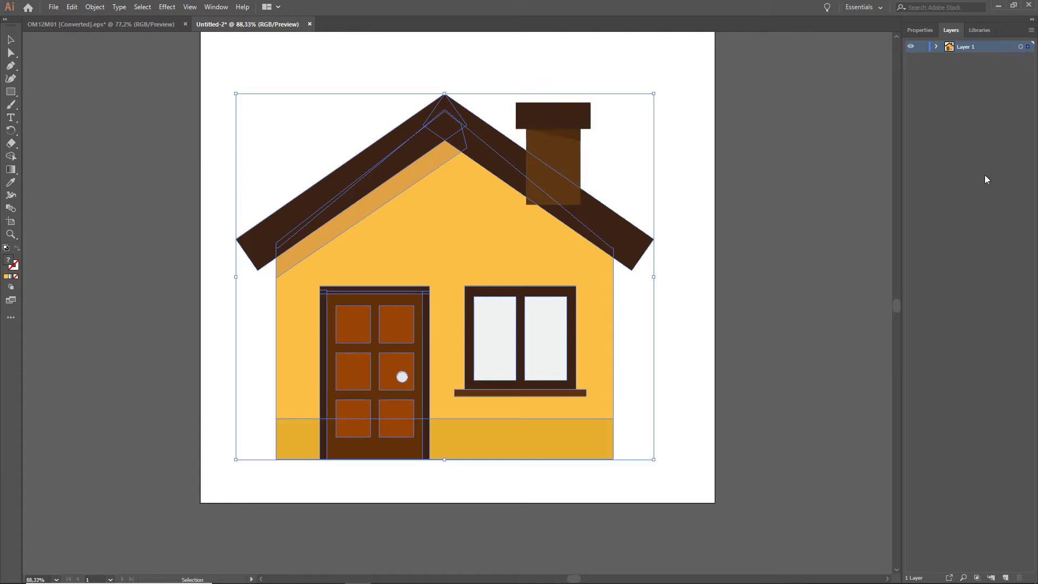
drag(520, 241, 358, 243)
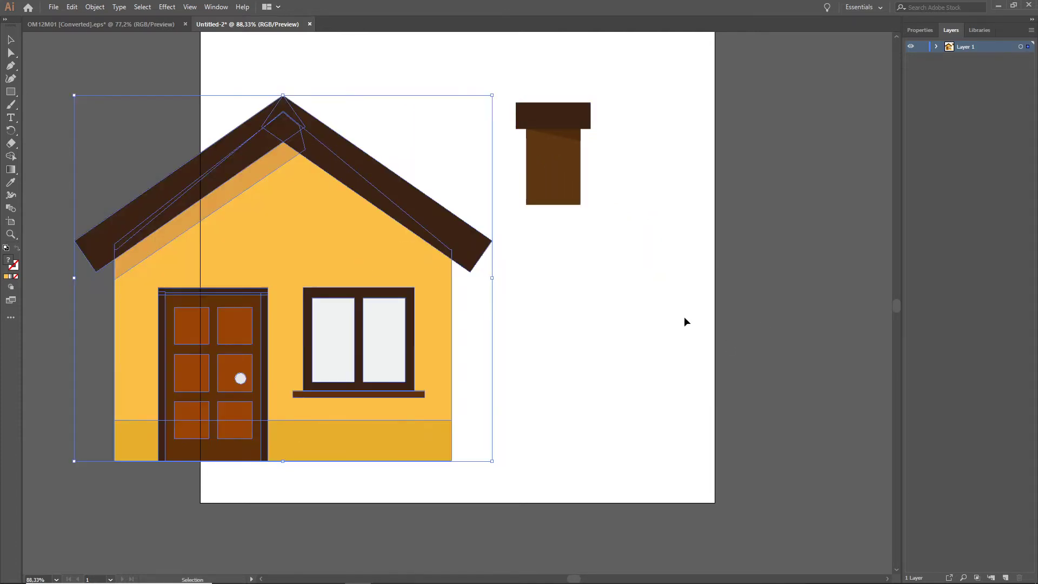
key(ctrl+z)
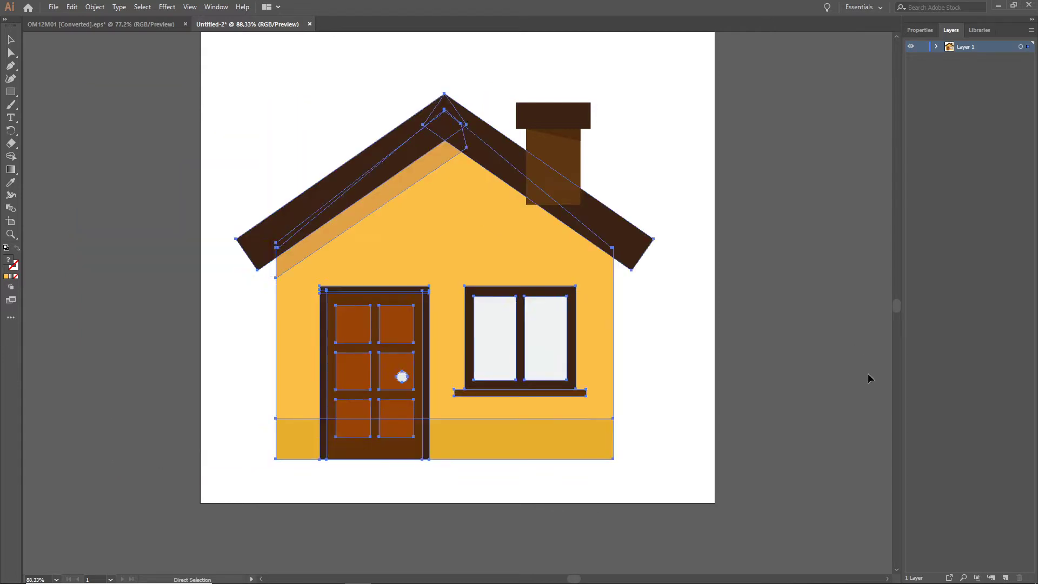
right_click(503, 258)
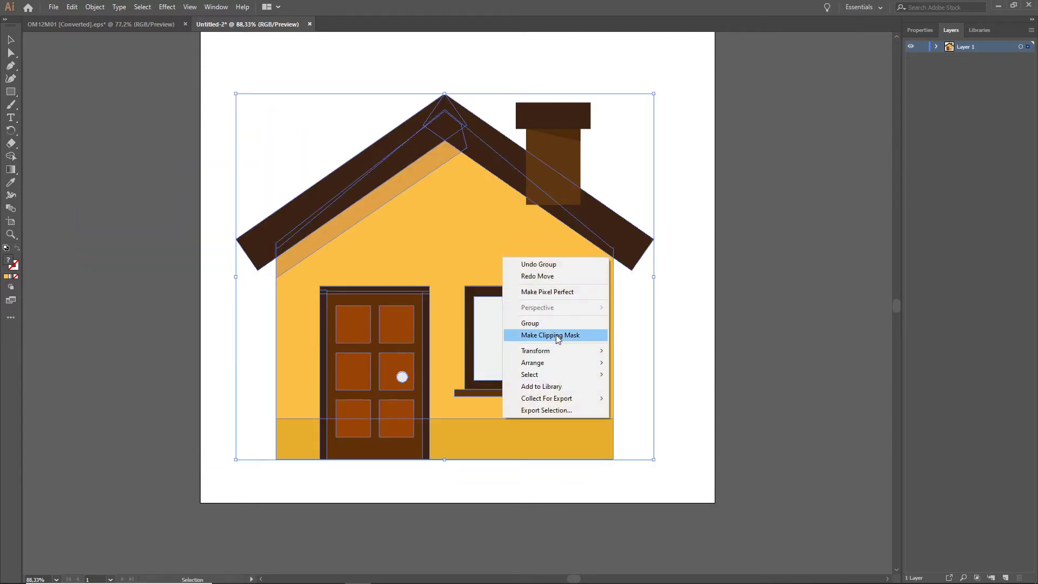
click(532, 323)
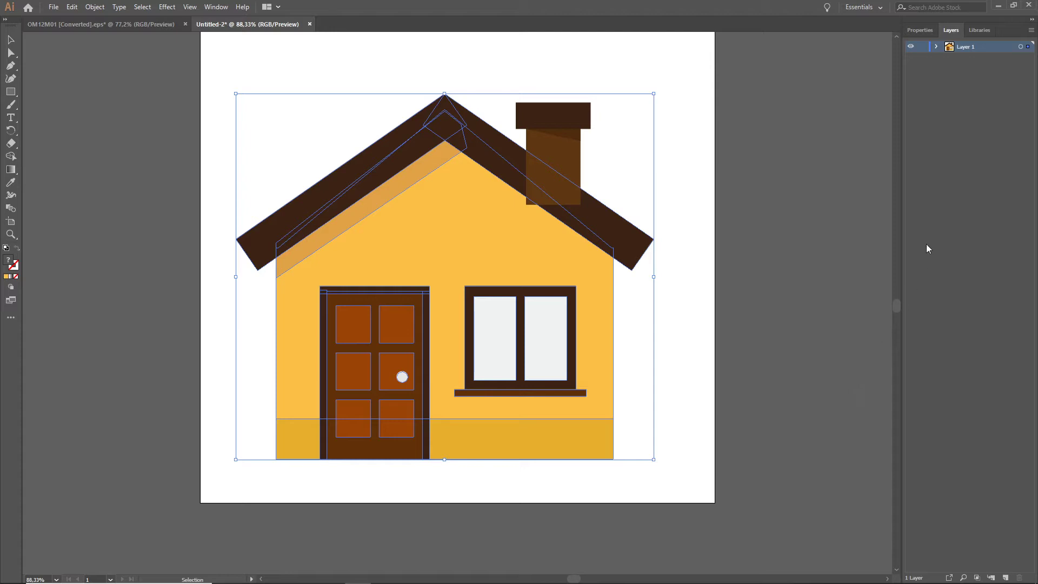
- Release Layer 1's contents to separate layers in sequence
click(964, 47)
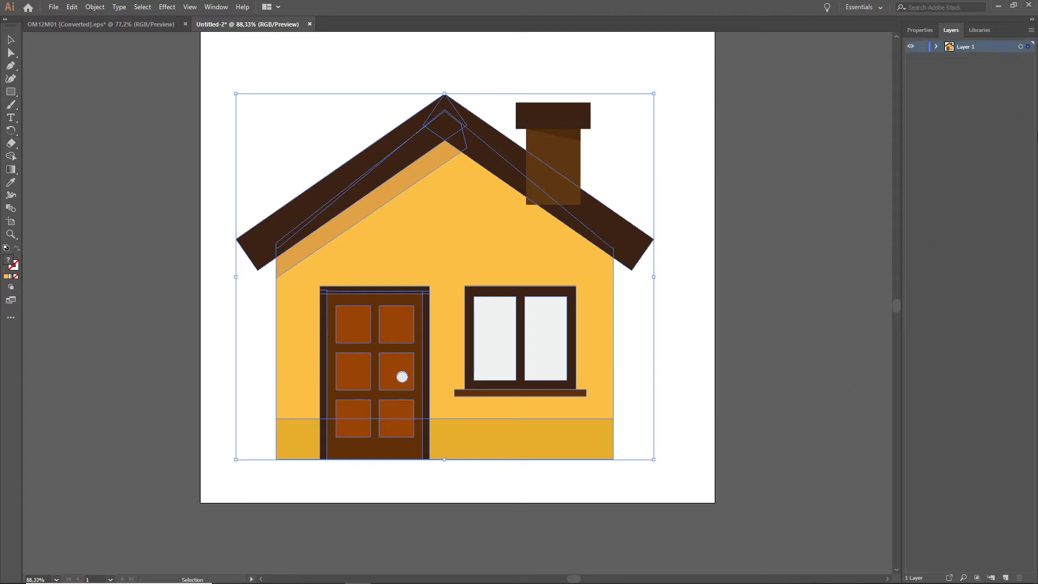
click(1031, 31)
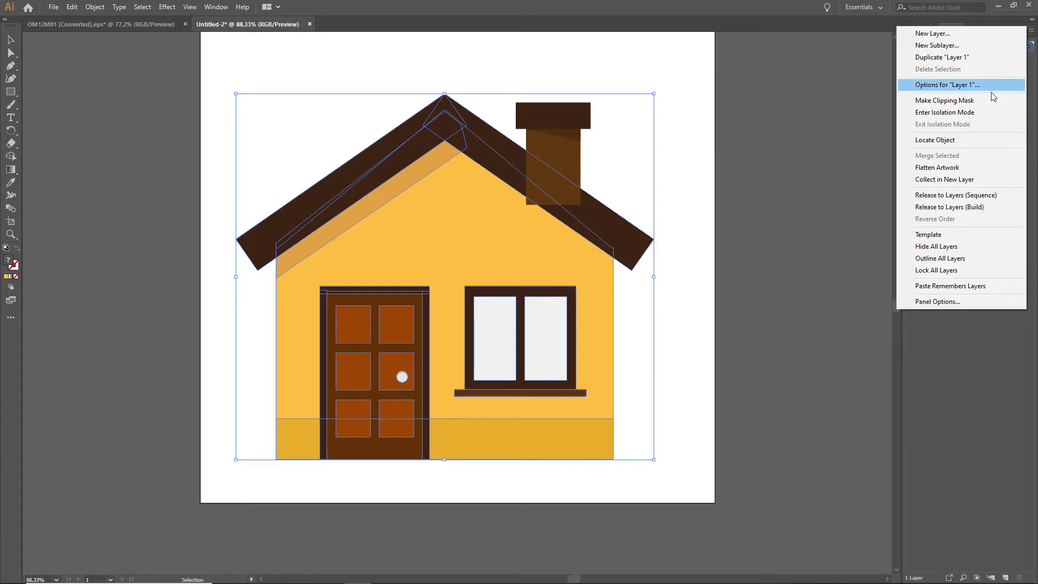
click(945, 198)
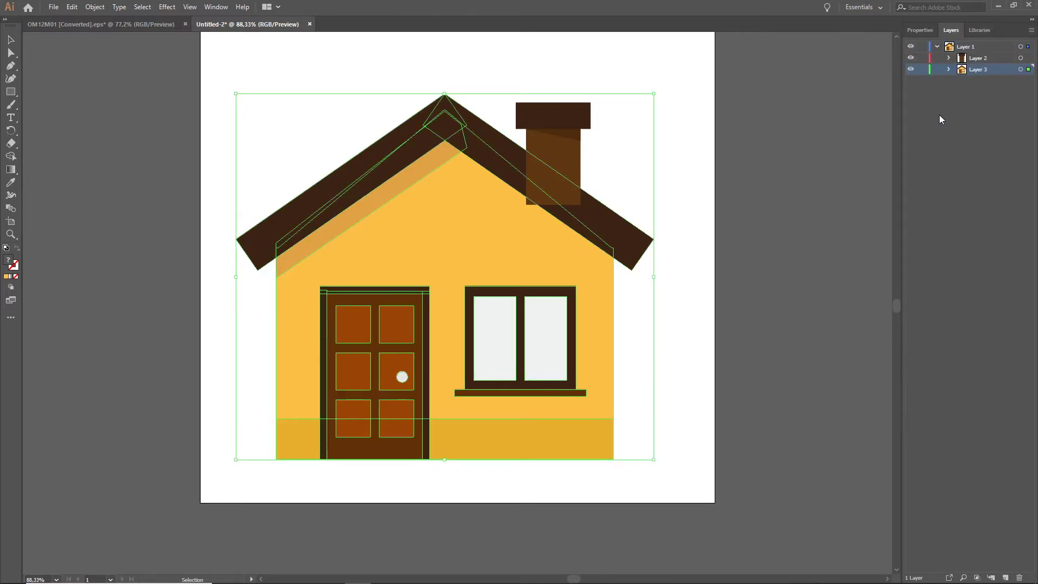
- Move Layers 2 and 3 to top level, delete the empty Layer 1, and put Layer 3 above Layer 2
click(976, 59)
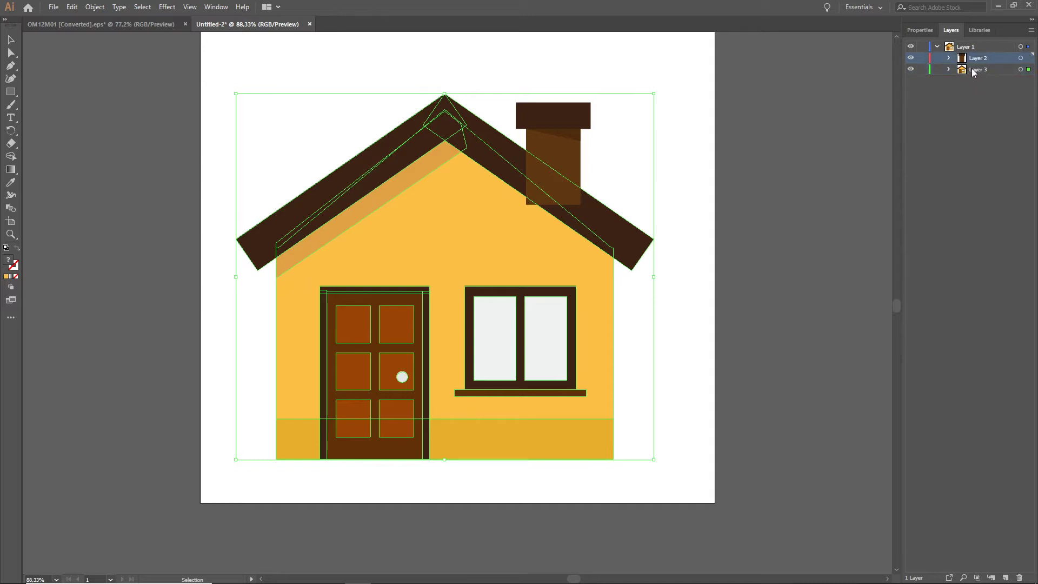
shift+click(972, 69)
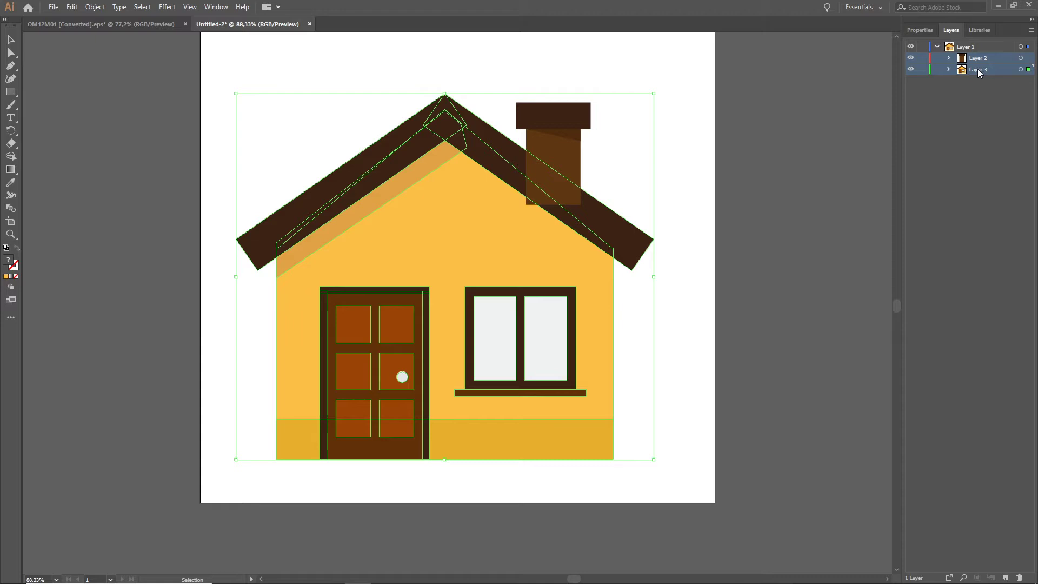
drag(979, 72, 956, 181)
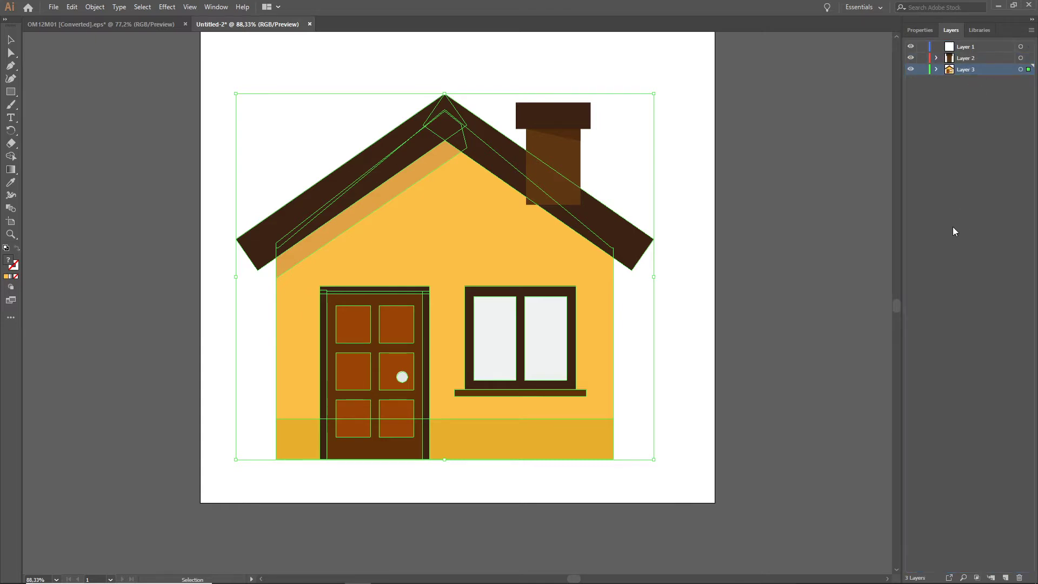
click(969, 50)
click(1020, 578)
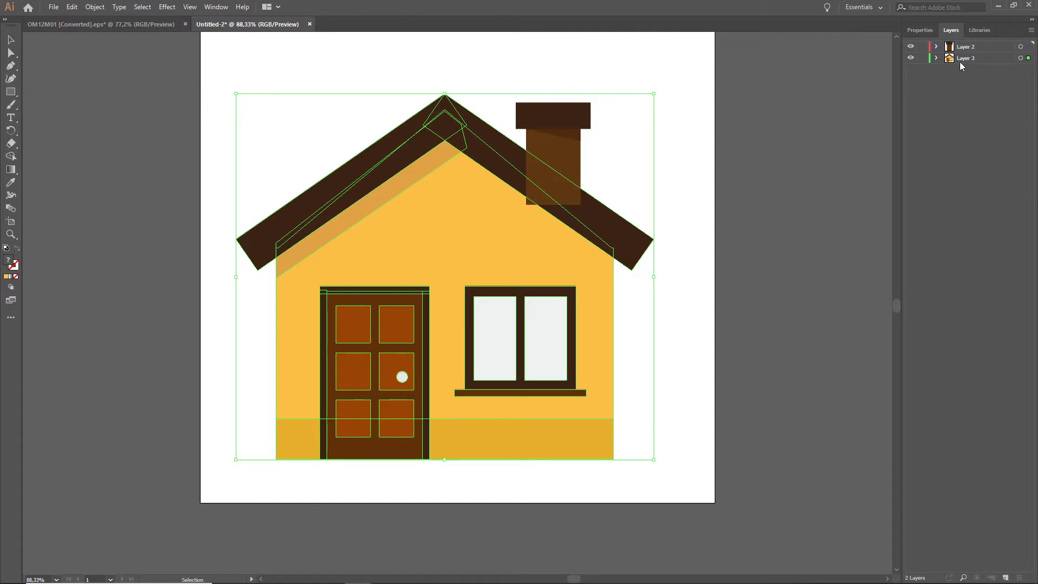
drag(961, 64, 962, 47)
click(746, 312)
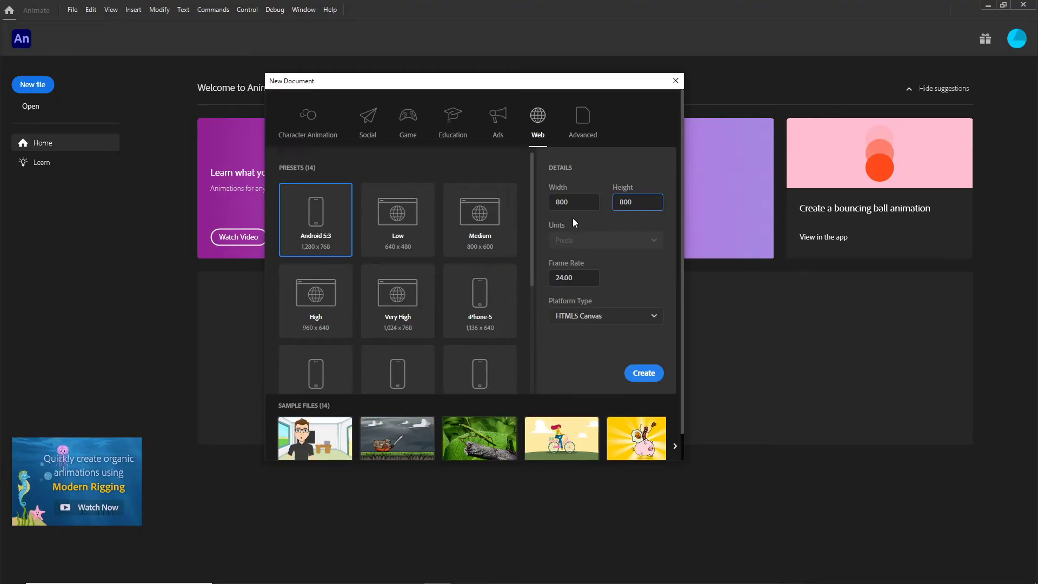
- Confirm an 800 height for the new 800 × 800, 24 fps HTML5 Canvas document
click(644, 290)
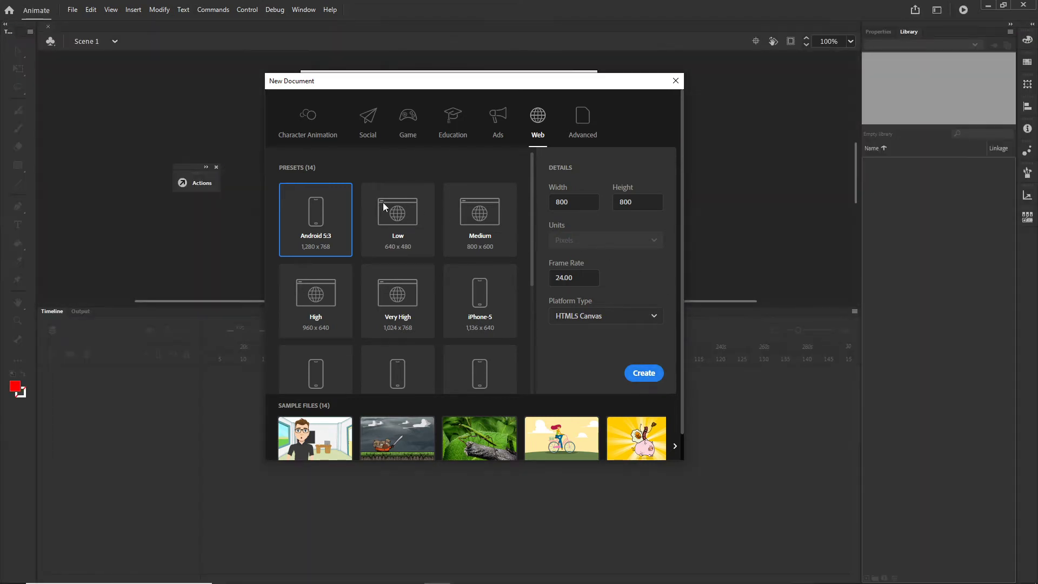
- Close the Actions panel and browse File Explorer to the tutorial's illustrator folder
click(217, 167)
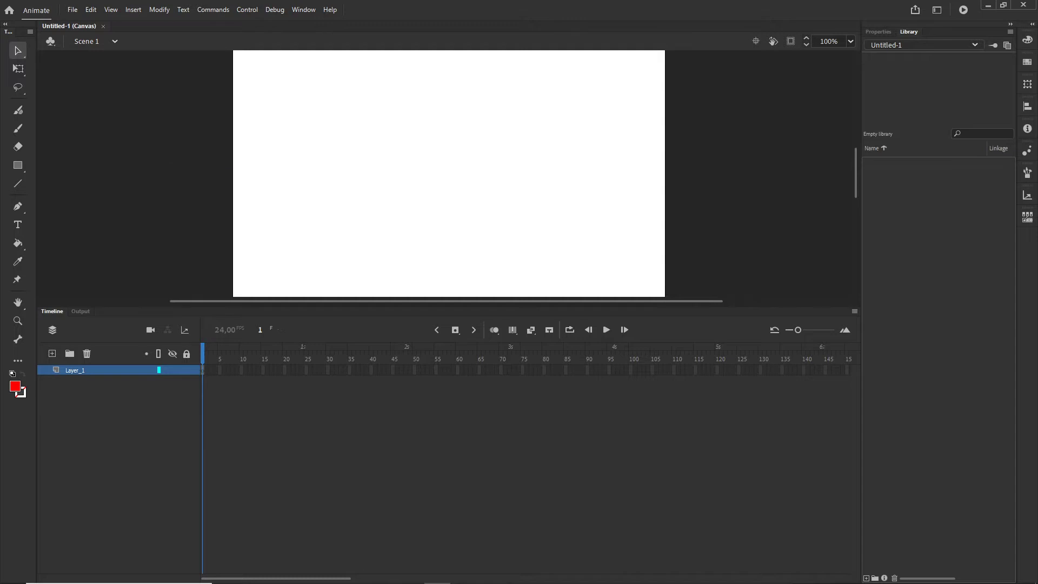
click(384, 580)
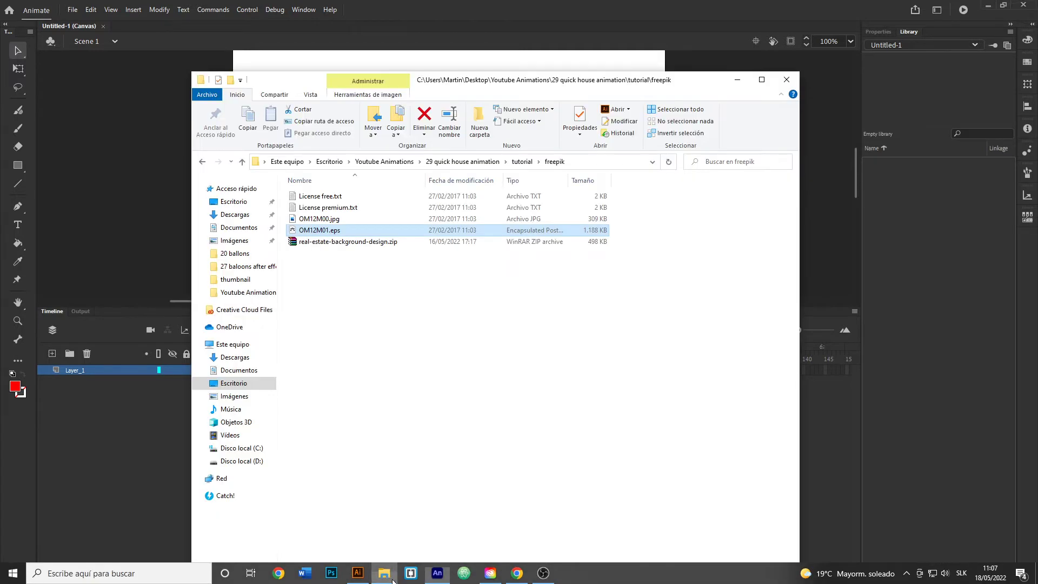
click(522, 162)
click(466, 164)
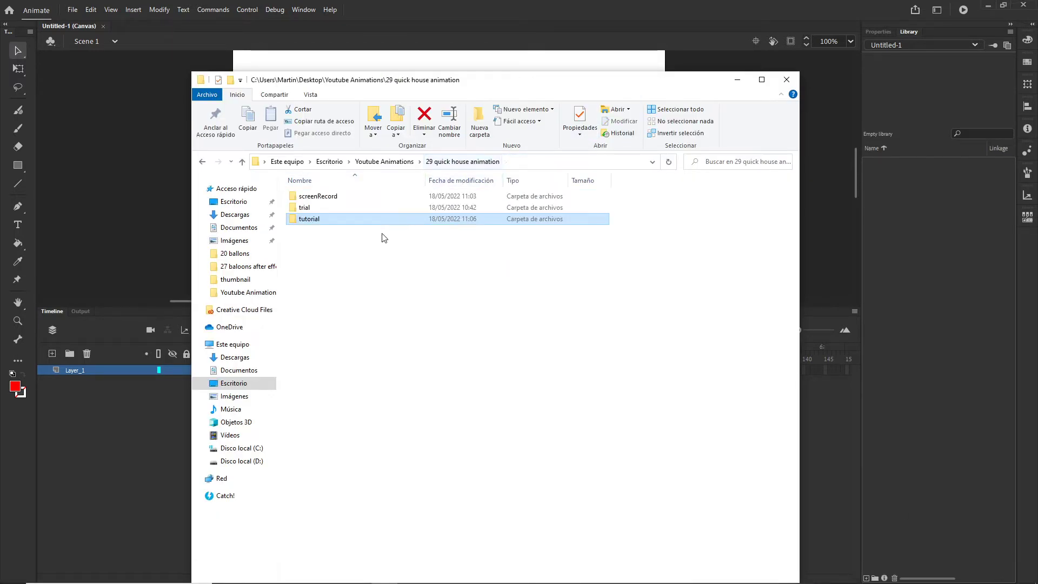
double_click(322, 219)
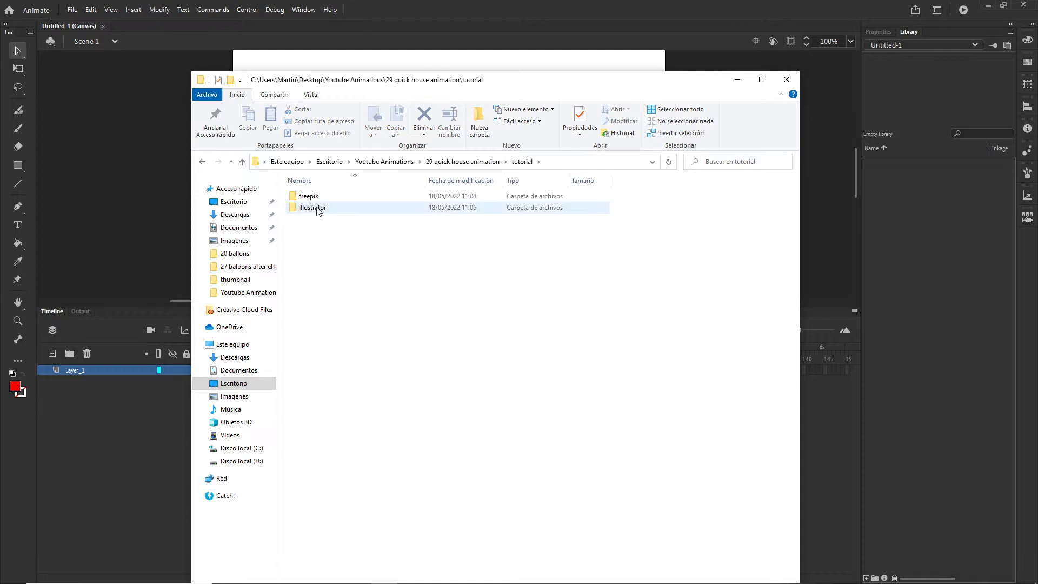
double_click(318, 210)
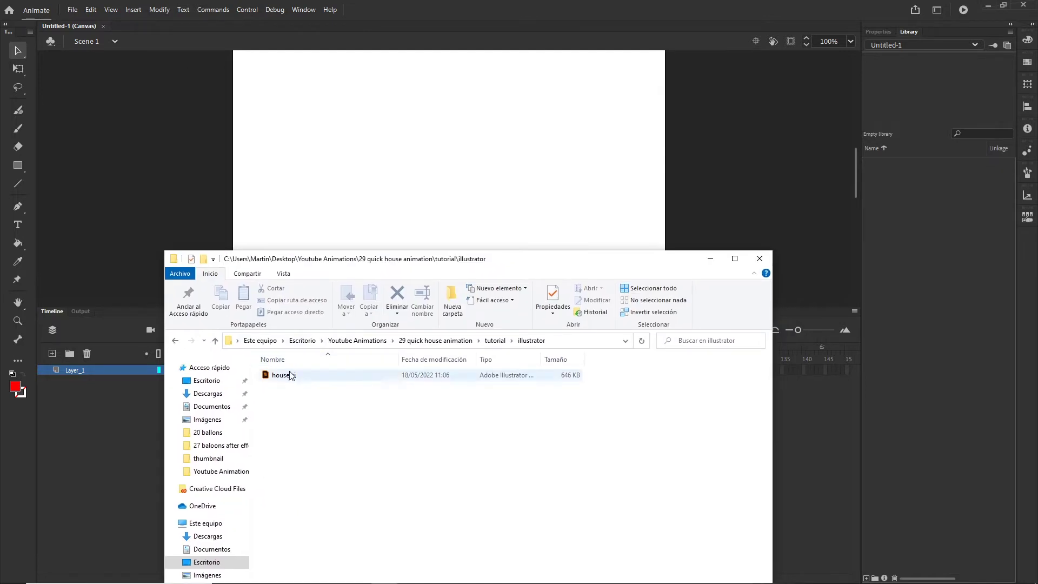
- Import house.ai onto the Animate stage and enlarge the stage area over the timeline
drag(286, 374, 380, 204)
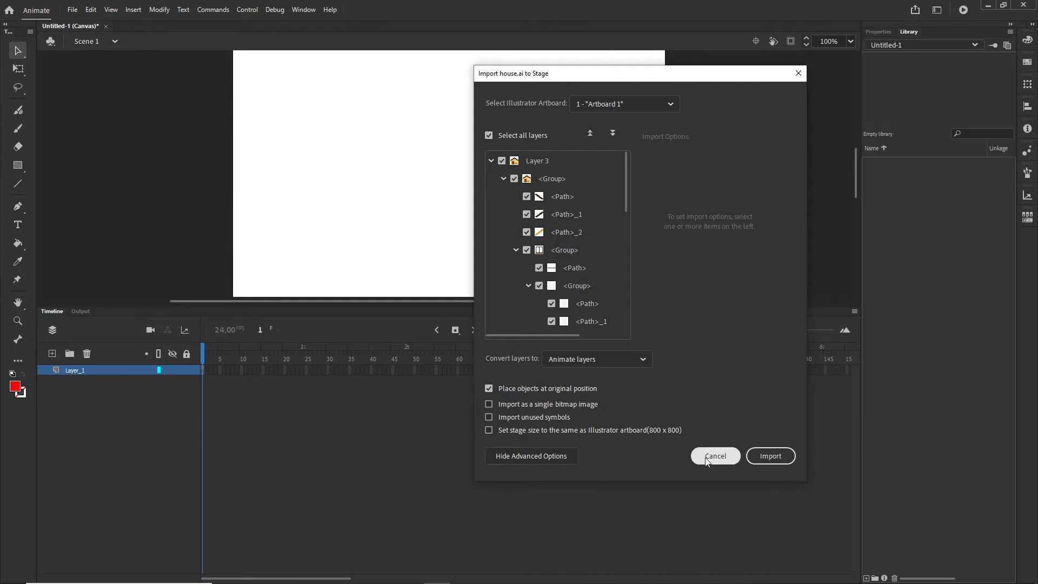
click(769, 457)
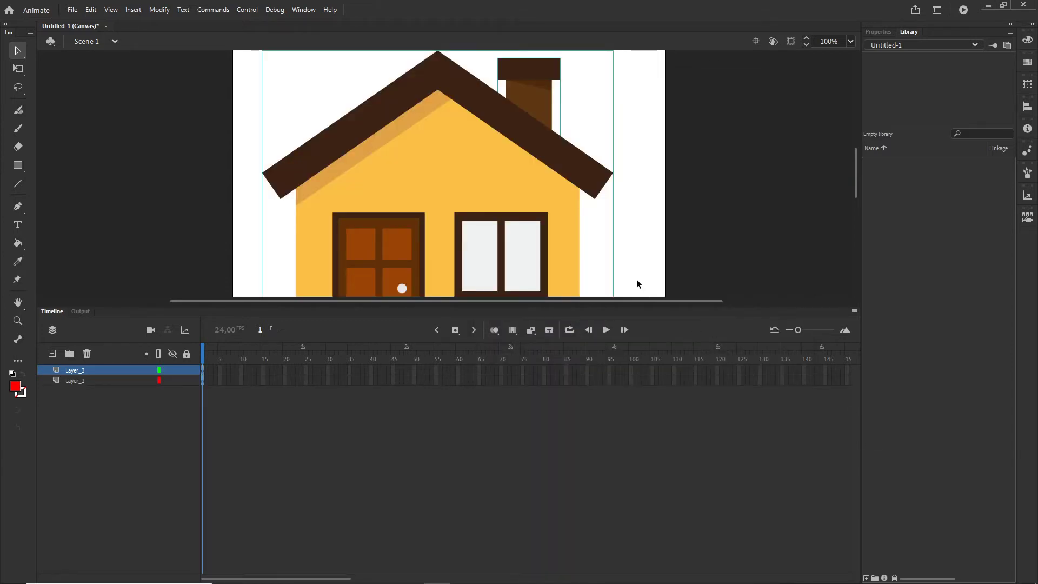
scroll(498, 192, down, 1)
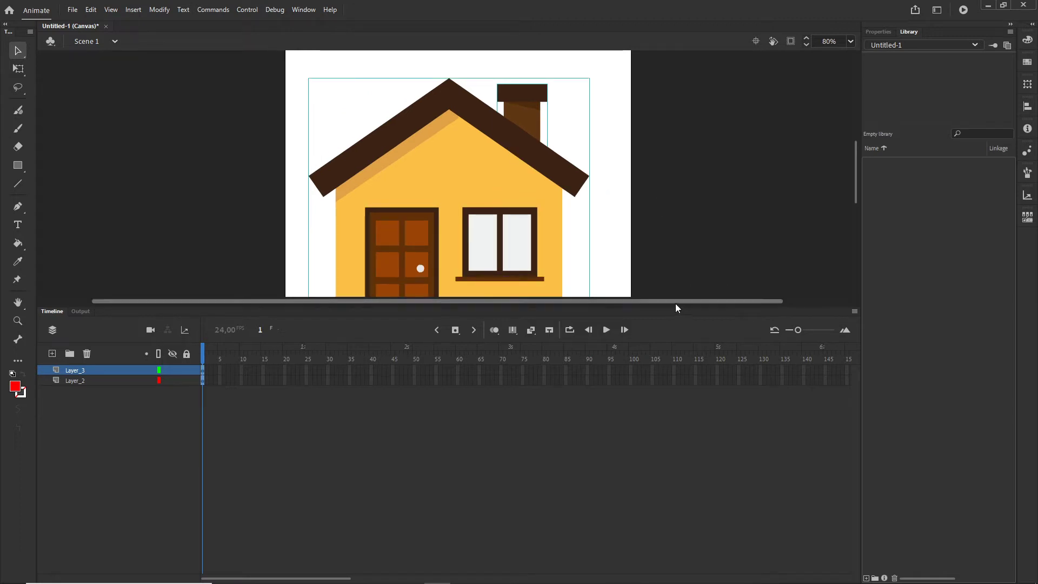
drag(677, 306, 676, 400)
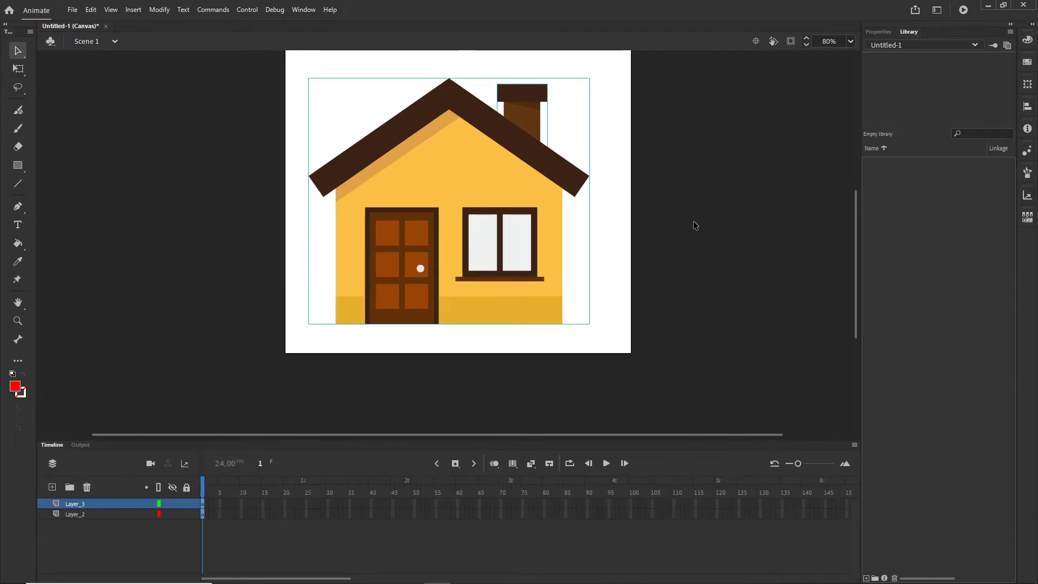
- Set the document's Stage colour to light blue #33CCFF, then select the house
click(878, 32)
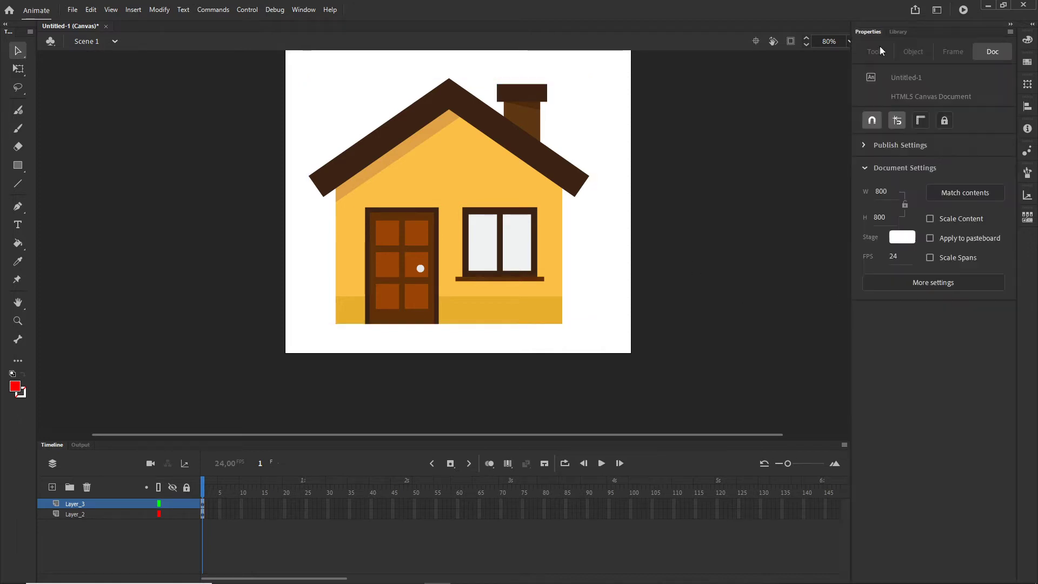
click(900, 238)
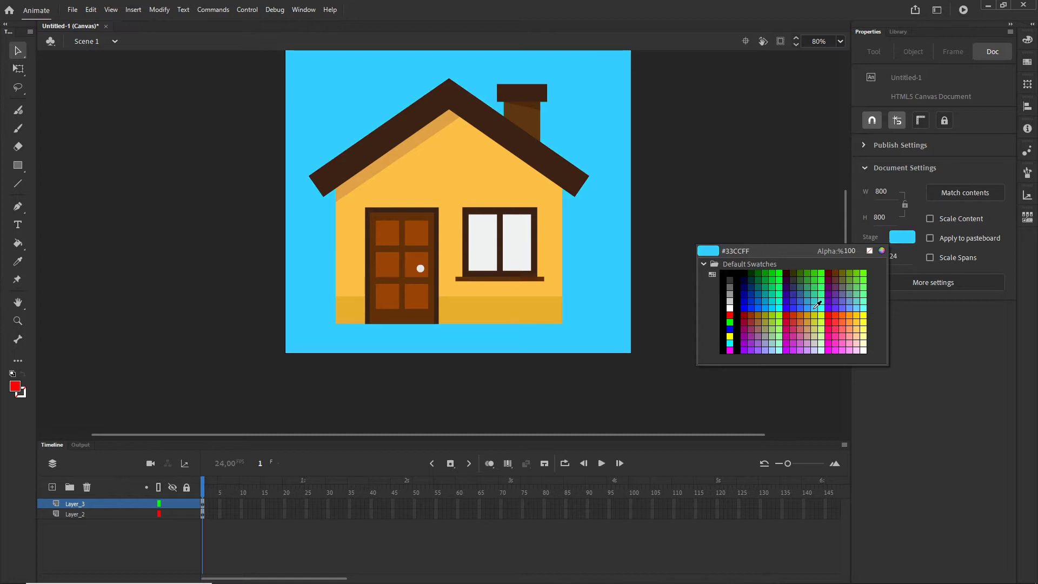
click(815, 309)
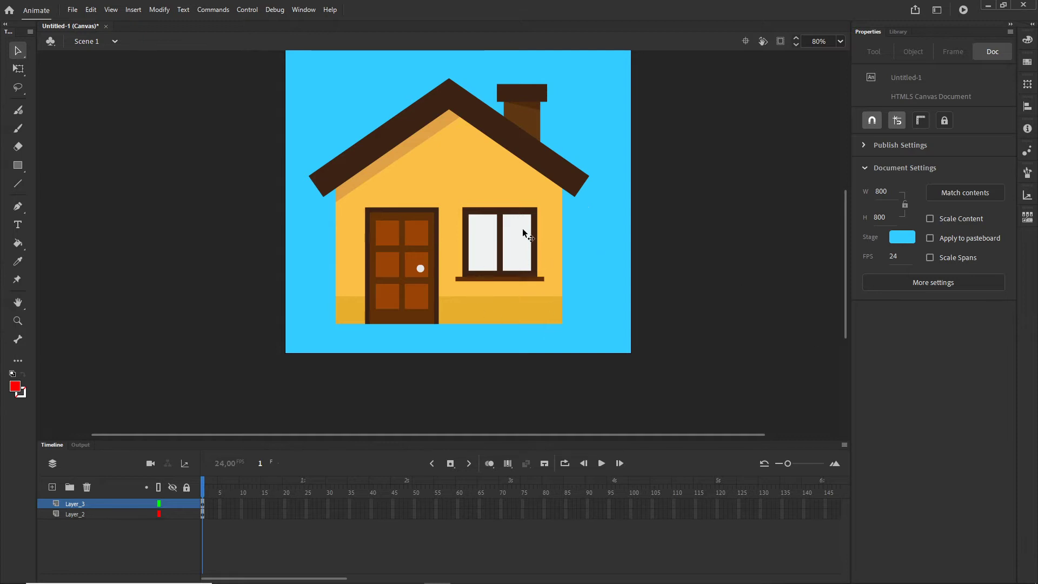
click(452, 189)
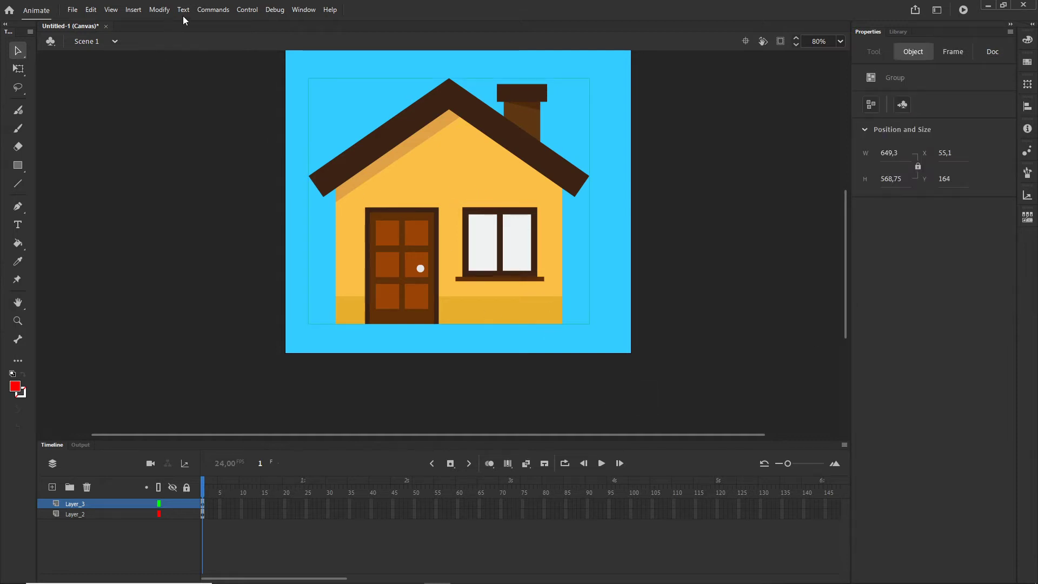
- Convert the house and the chimney group each into a Movie Clip symbol
click(165, 11)
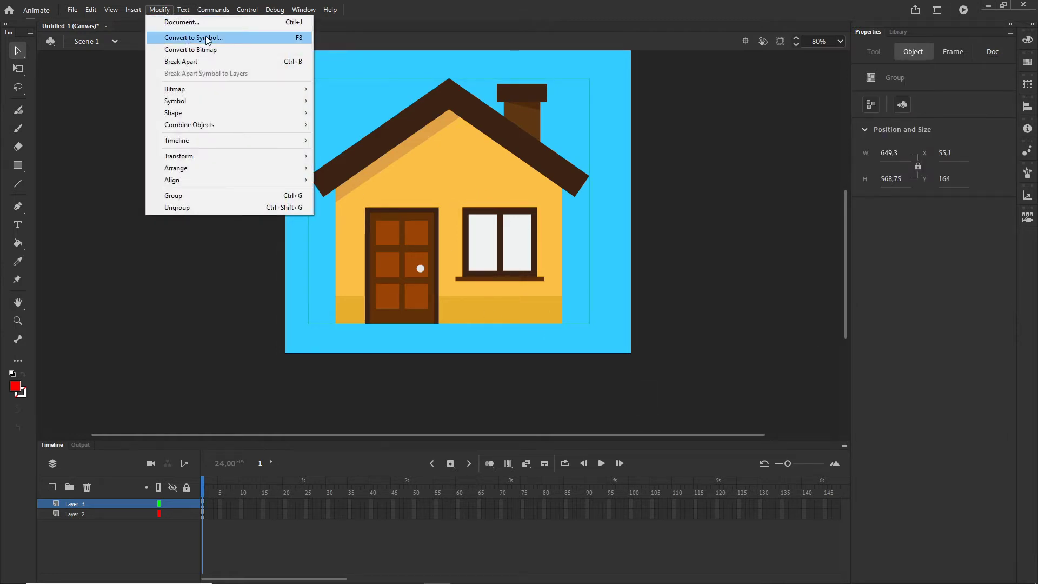
click(298, 38)
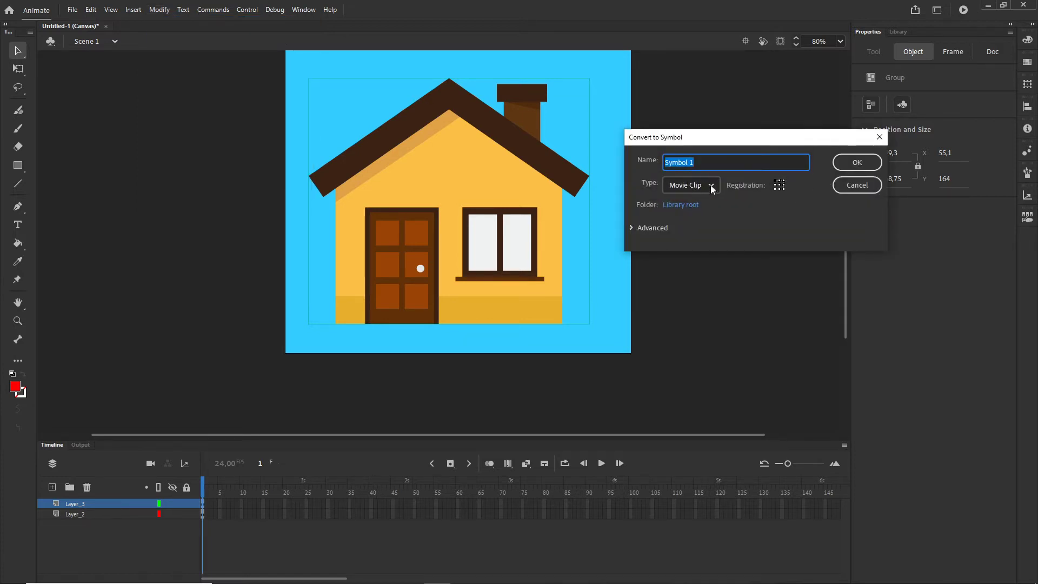
click(853, 163)
click(698, 221)
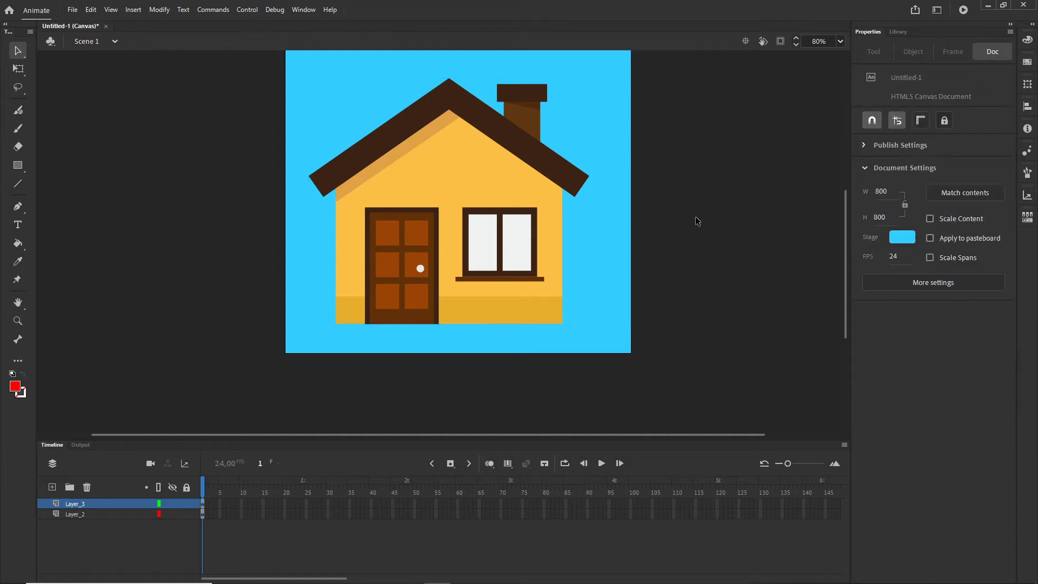
click(532, 120)
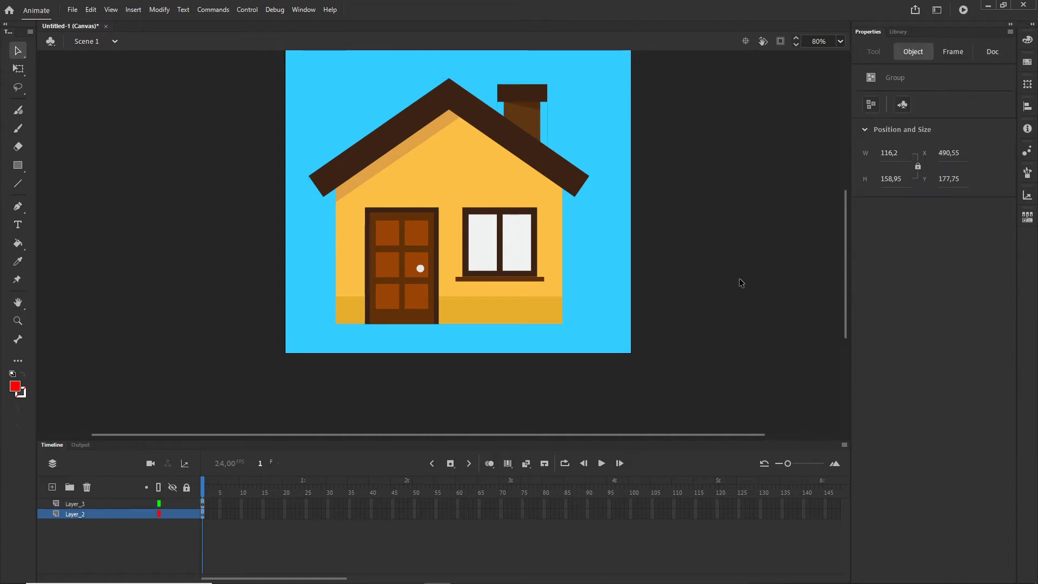
key(F8)
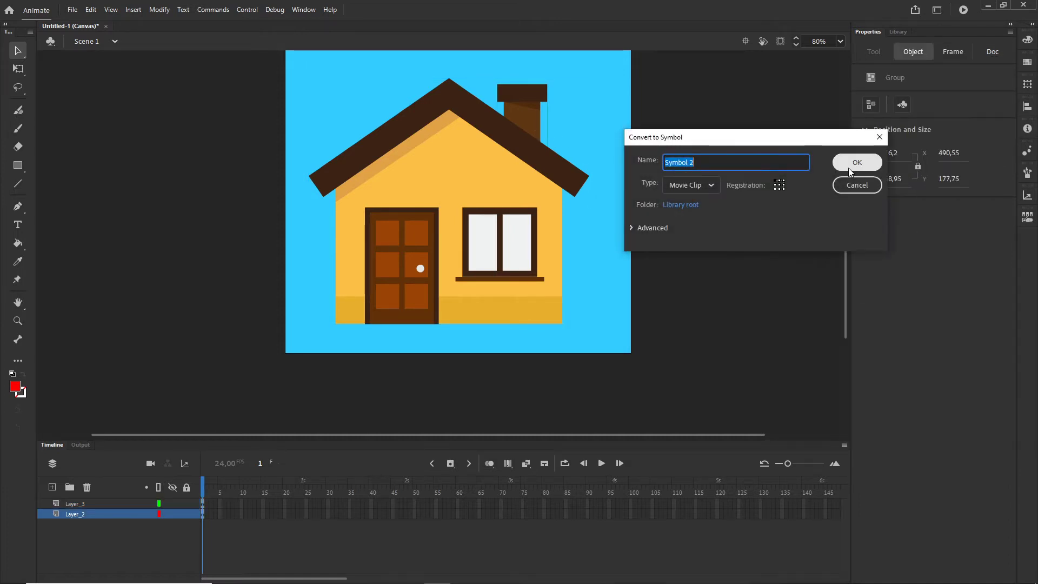
click(857, 163)
click(92, 521)
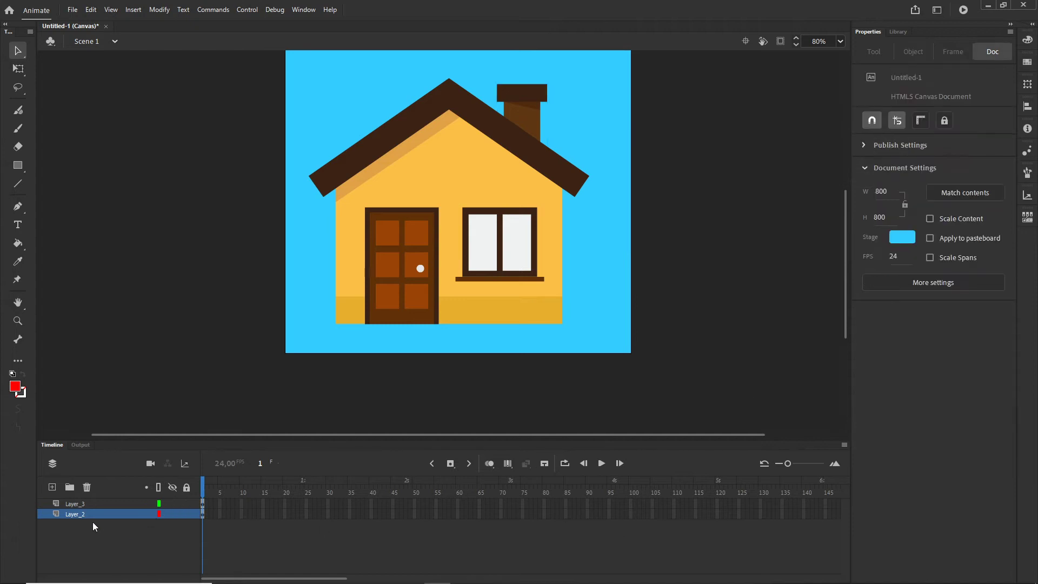
- Rename the house artwork layer, Layer_3, to 'house'
click(83, 517)
click(85, 504)
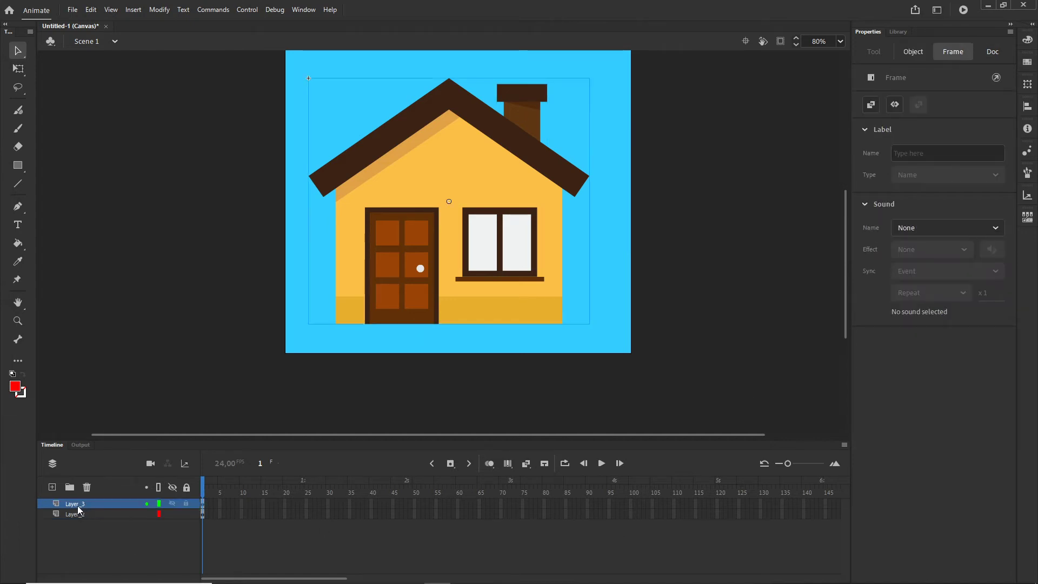
click(171, 503)
click(172, 503)
double_click(80, 505)
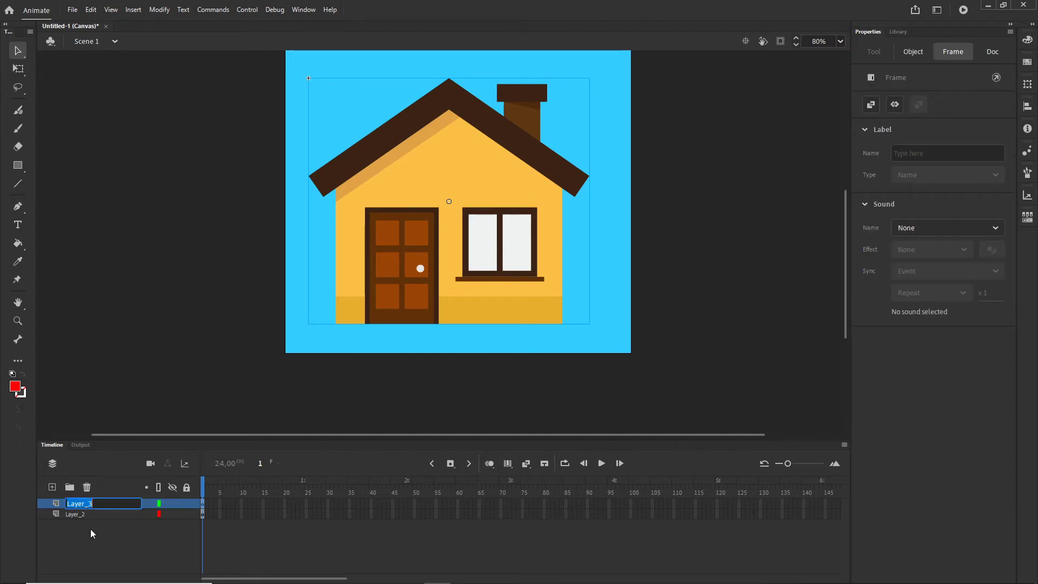
text(house)
click(116, 545)
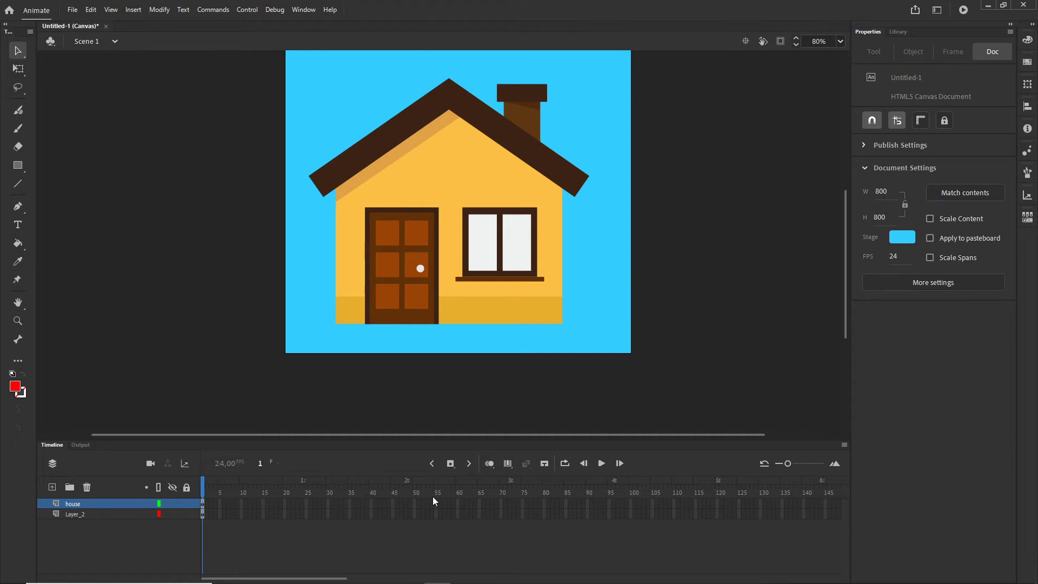
- Extend Layer_2 out to frame 100 with F5
drag(331, 580, 371, 581)
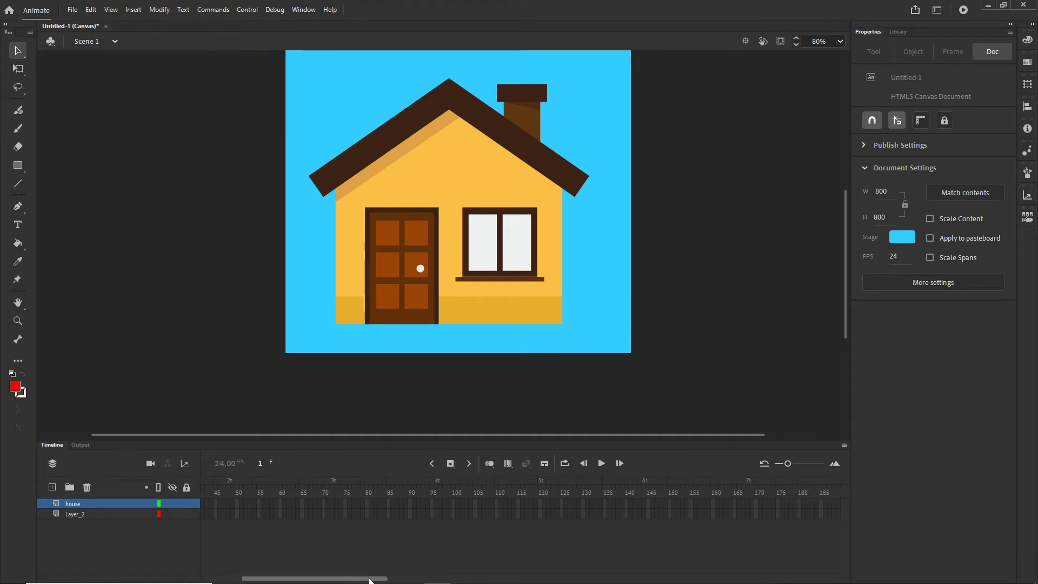
click(453, 513)
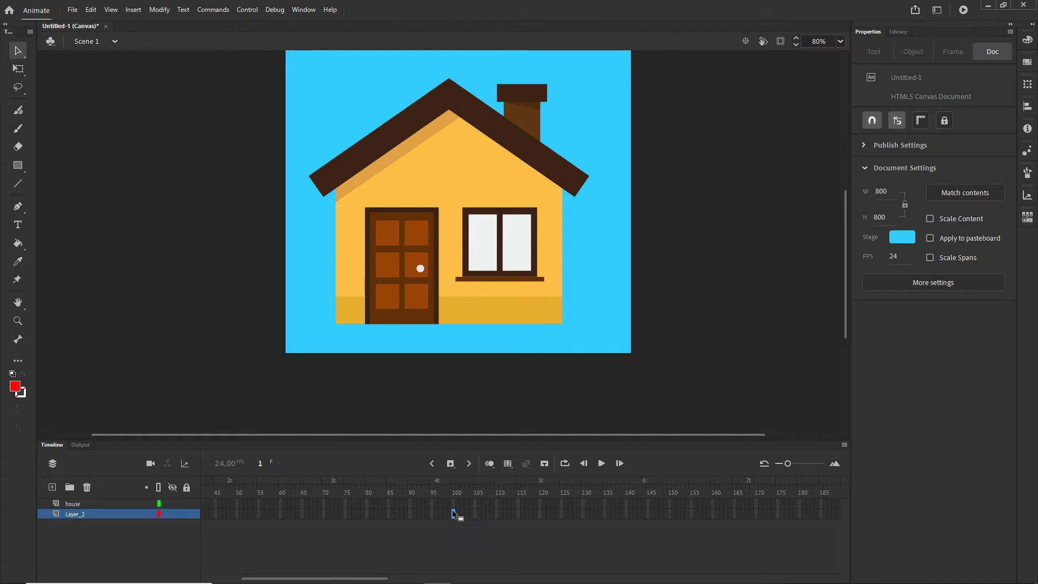
click(456, 518)
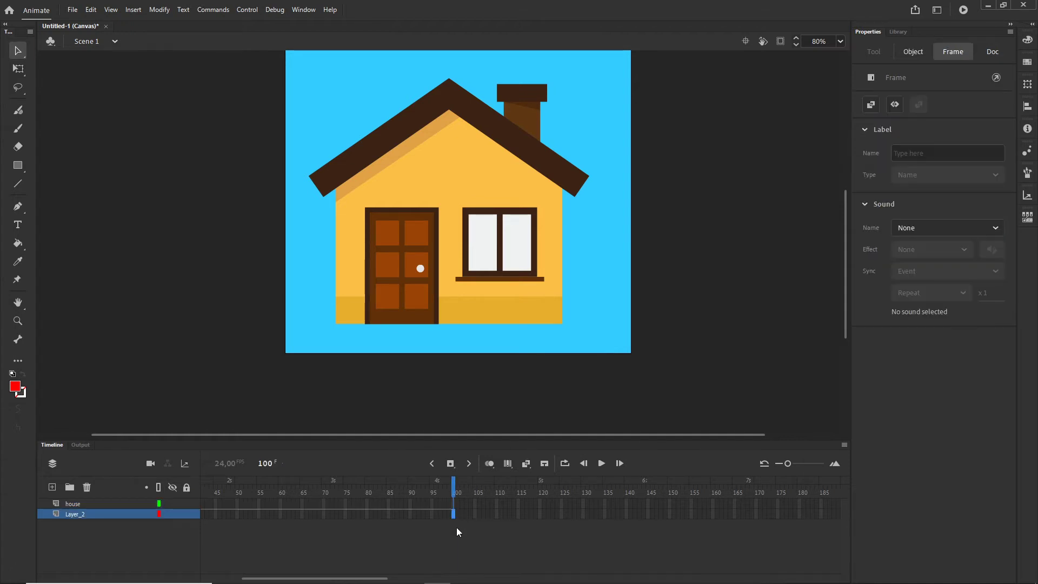
key(F5)
- Insert frames on the house layer through frame 100 and return the playhead to frame 1
right_click(454, 505)
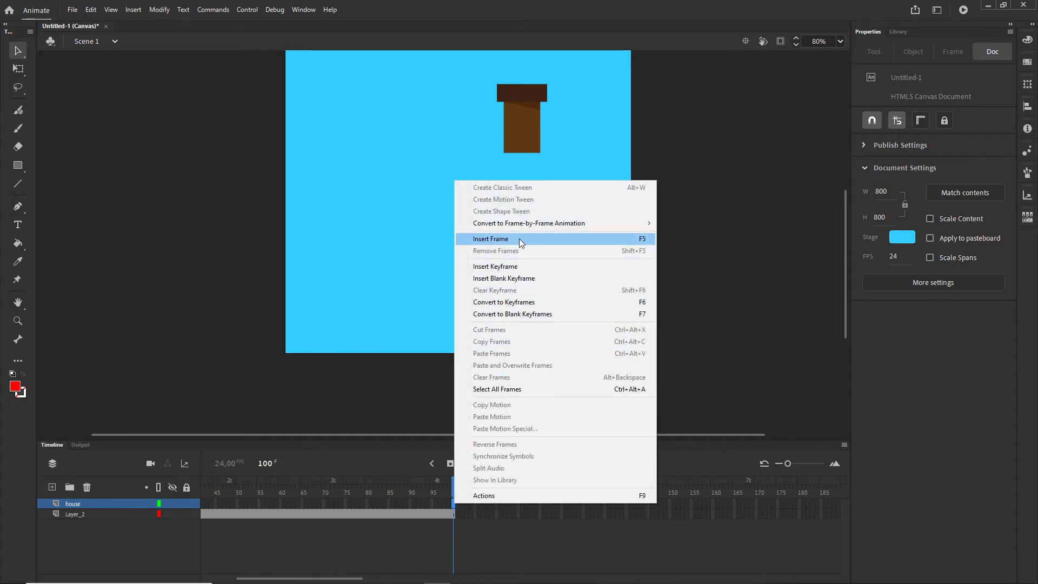
click(519, 238)
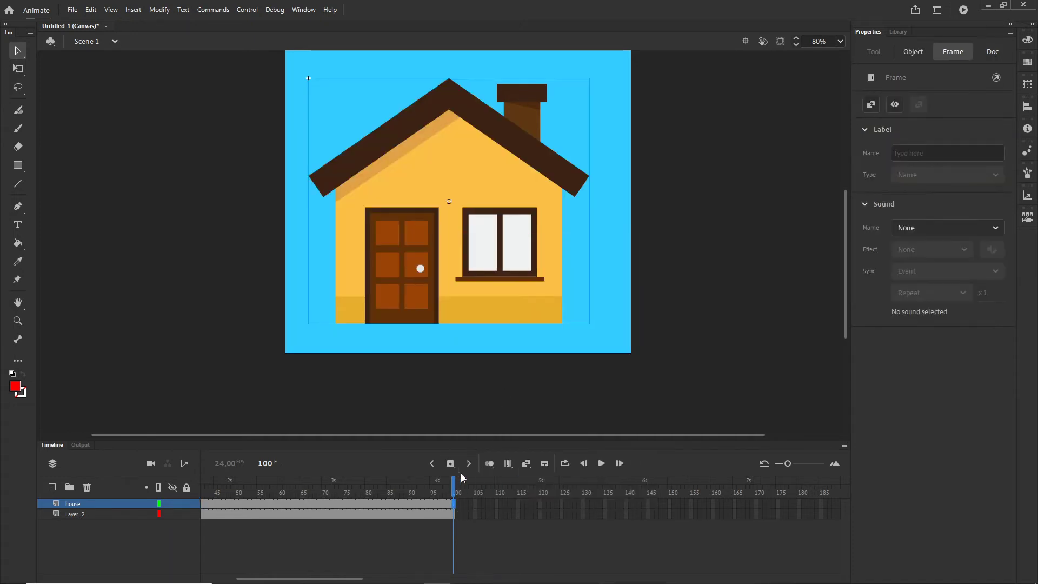
drag(454, 483, 144, 510)
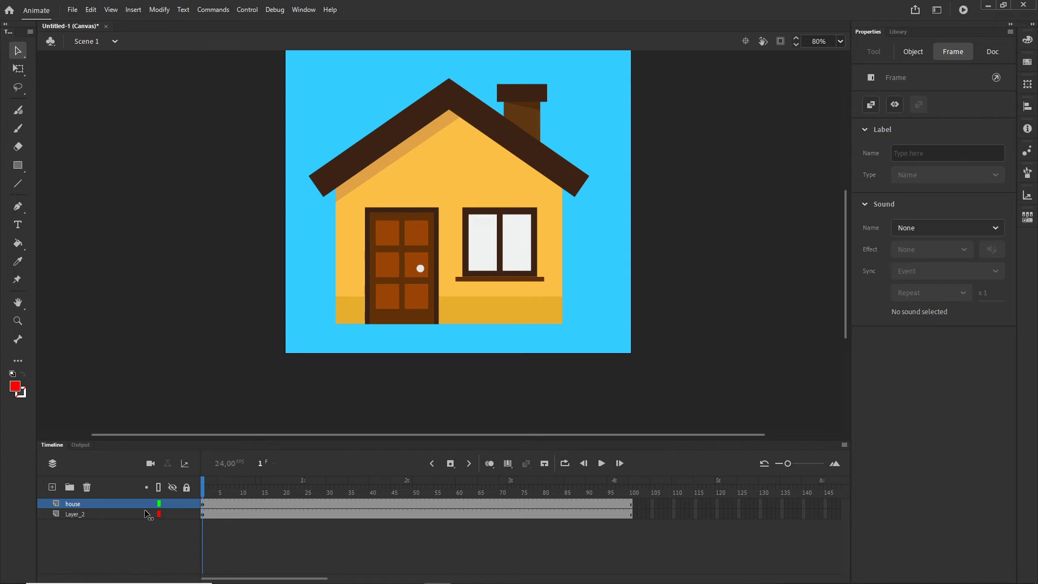
click(388, 565)
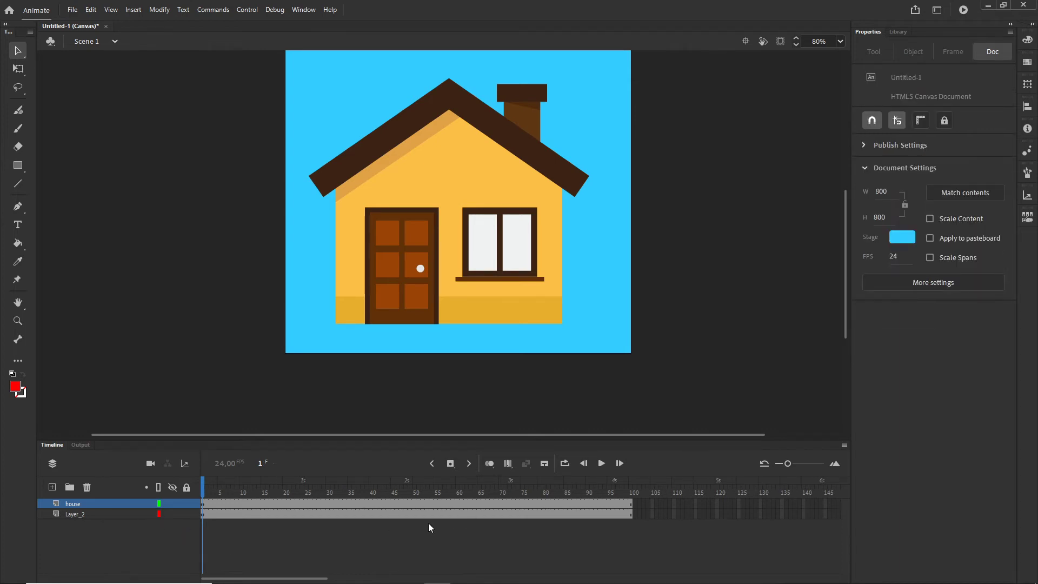
click(70, 504)
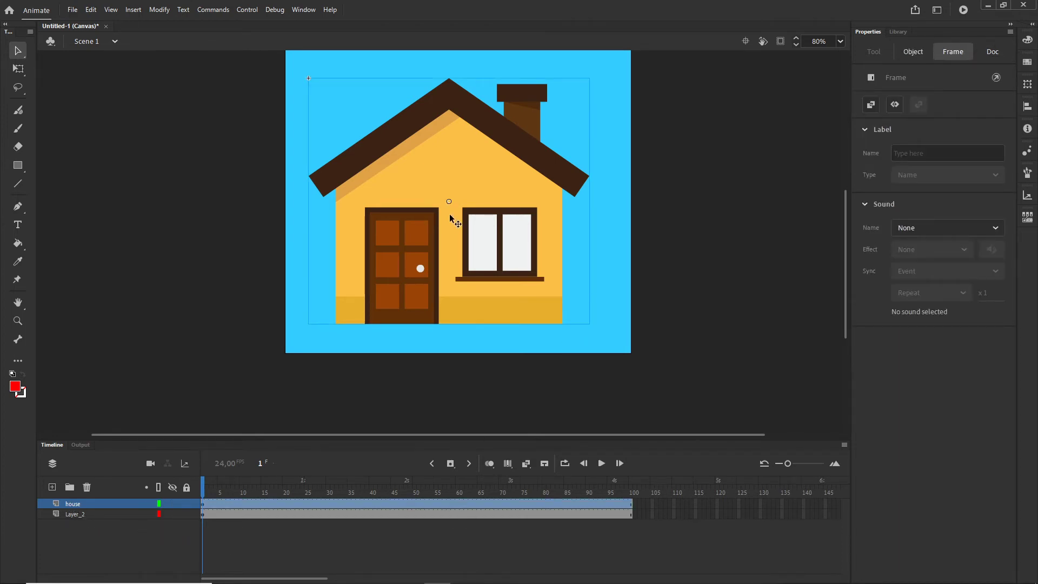
click(18, 68)
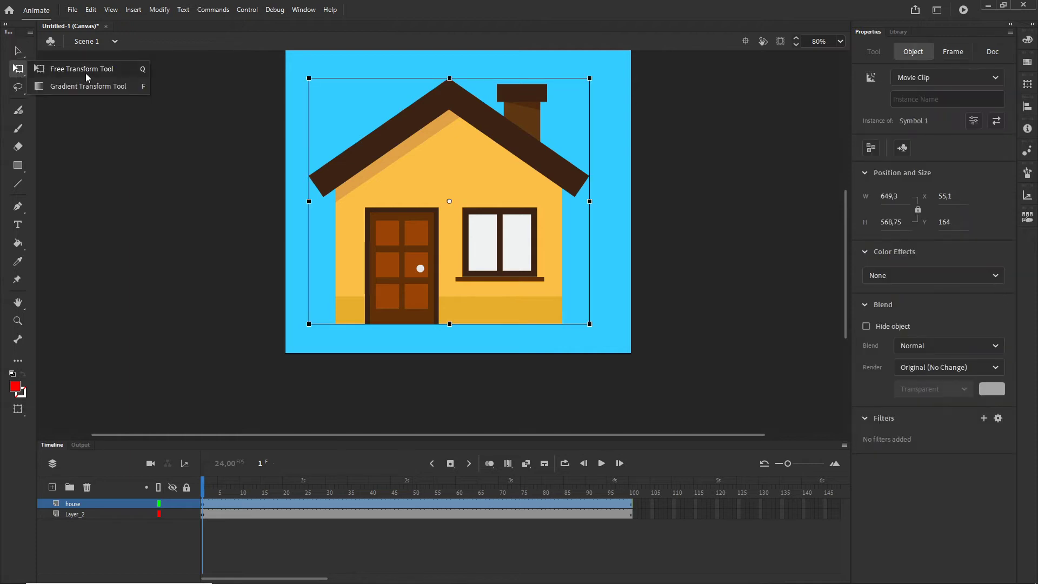
- Undo the accidental rotation and size change, then drag the house's pivot to its bottom centre
click(86, 71)
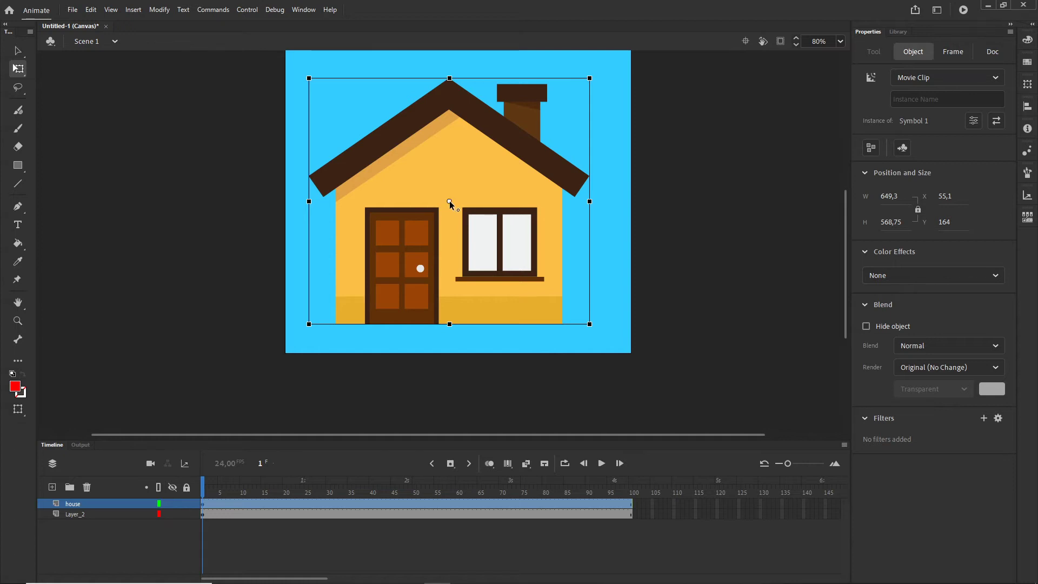
drag(600, 81, 560, 71)
key(ctrl+z)
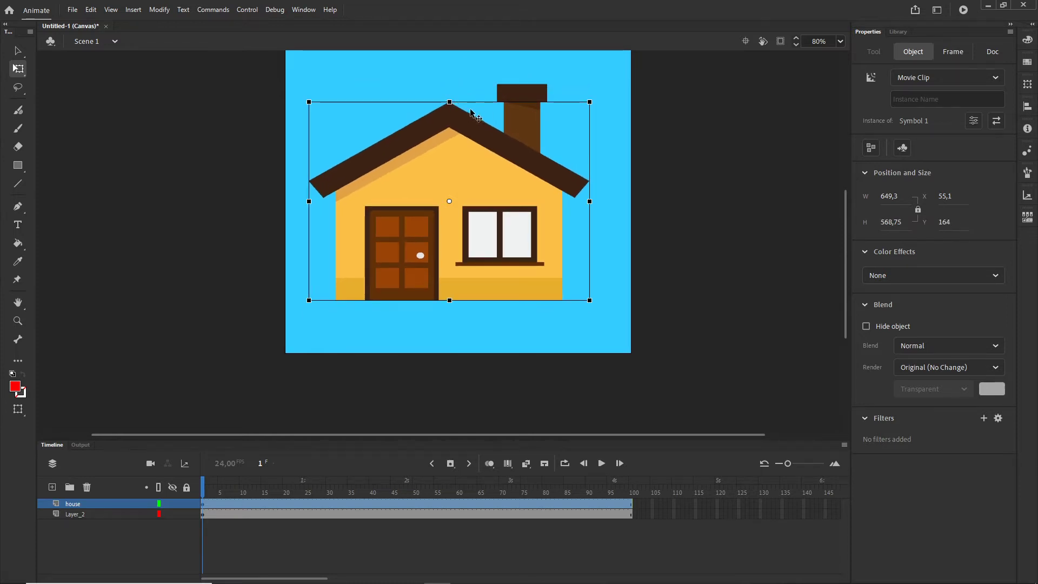
key(ctrl+z)
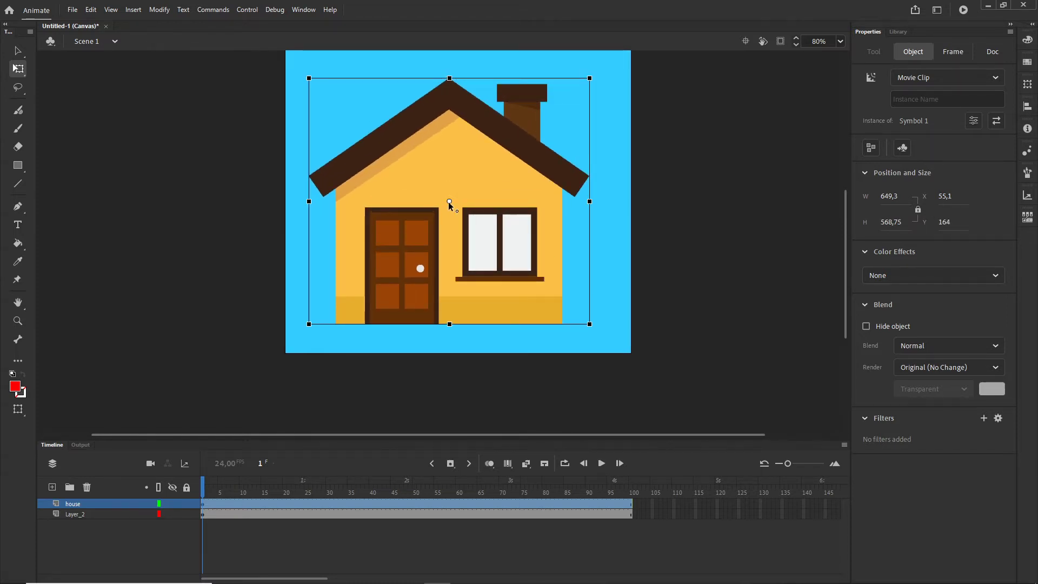
drag(449, 202, 454, 323)
click(286, 504)
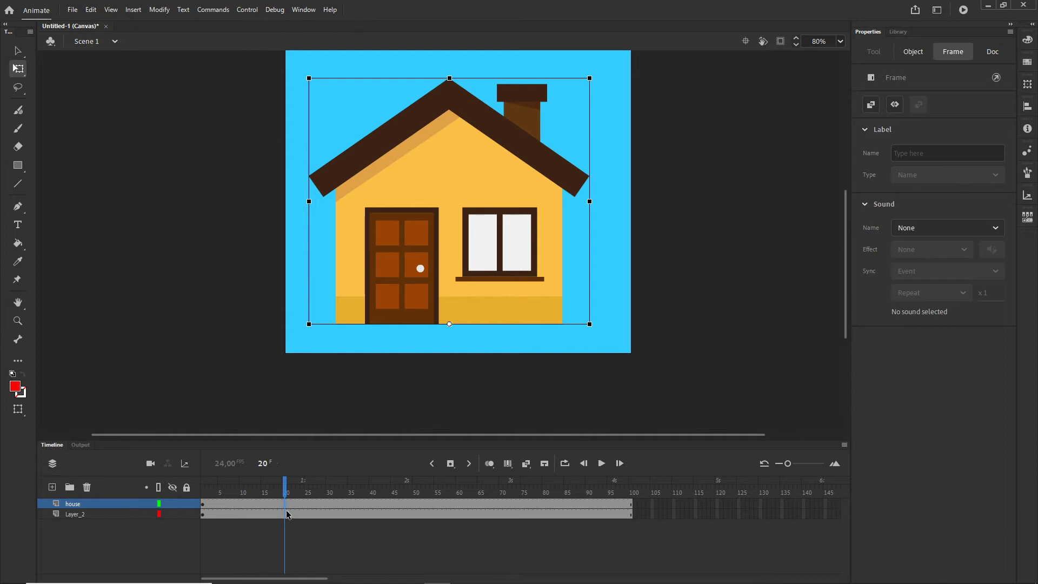
- Squash the house flat at frame 1 and add a classic tween across frames 1–20
right_click(287, 508)
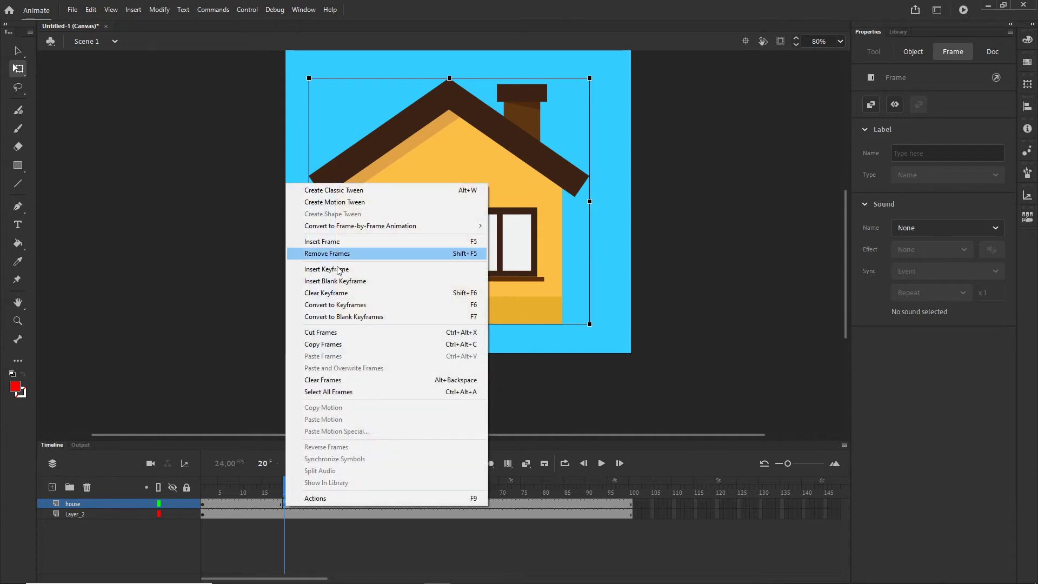
click(538, 377)
click(538, 381)
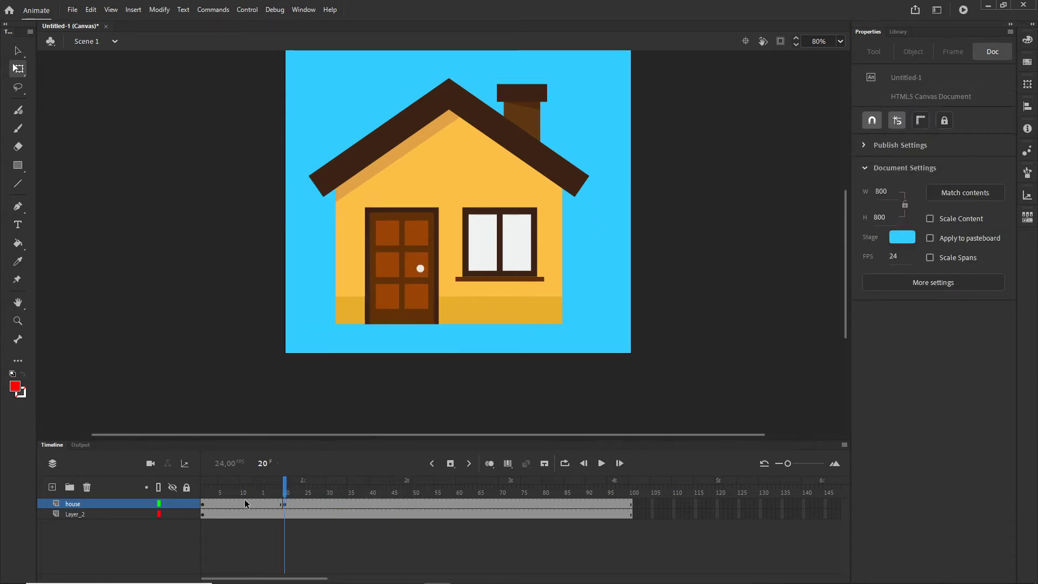
click(203, 504)
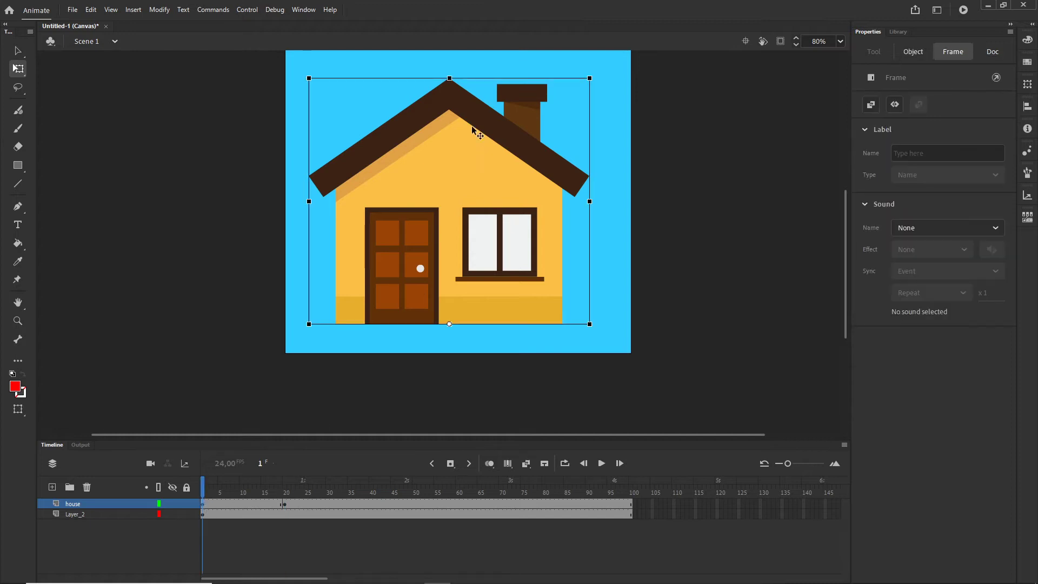
drag(450, 79, 449, 309)
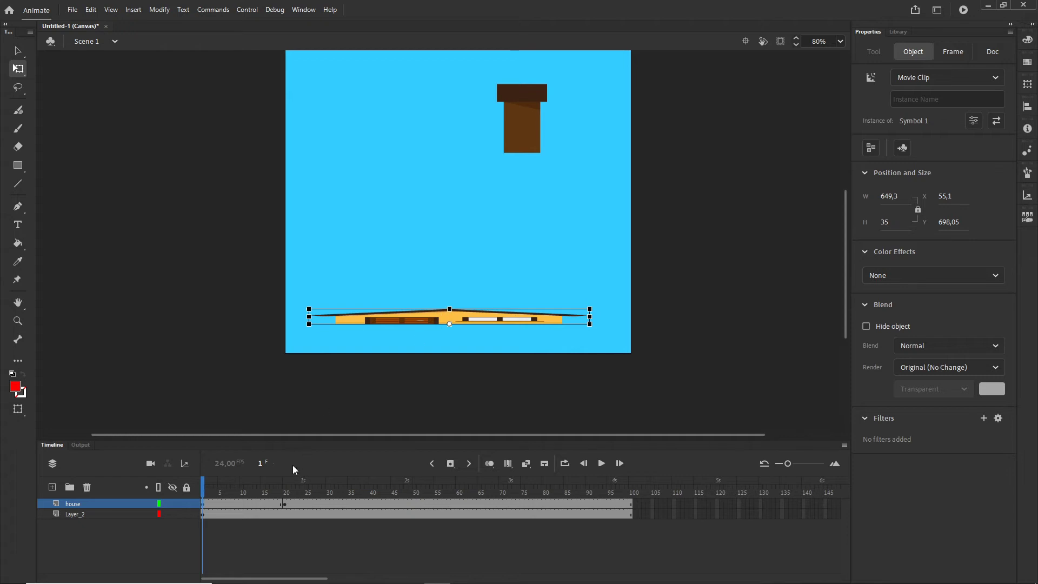
click(251, 506)
right_click(241, 508)
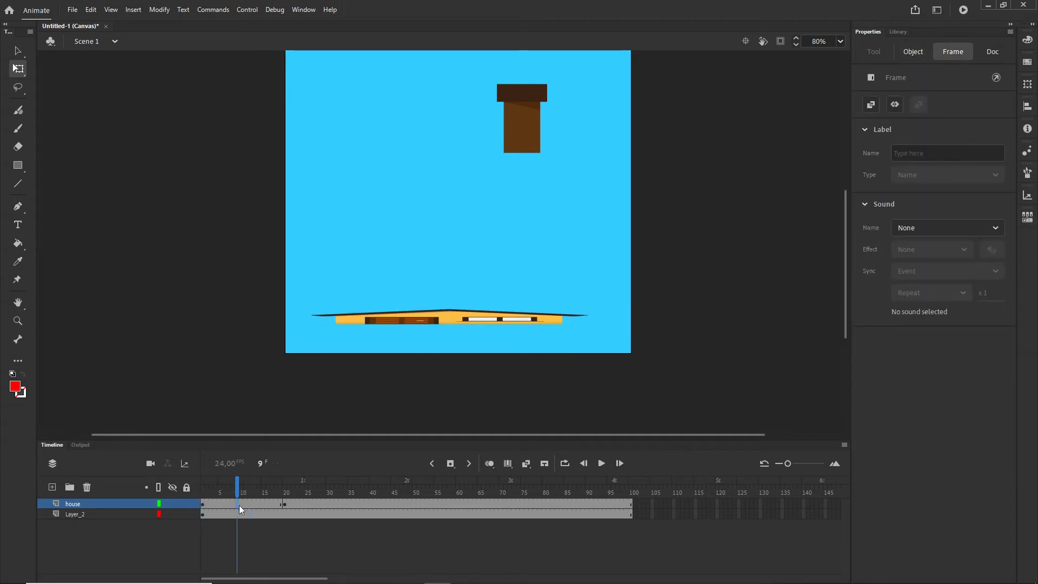
click(288, 189)
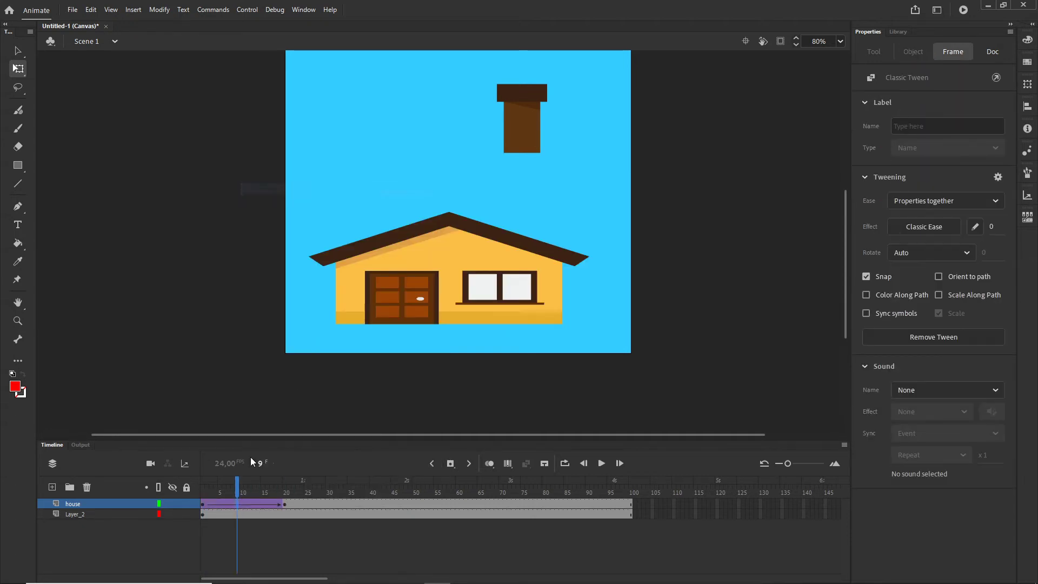
drag(241, 485, 286, 483)
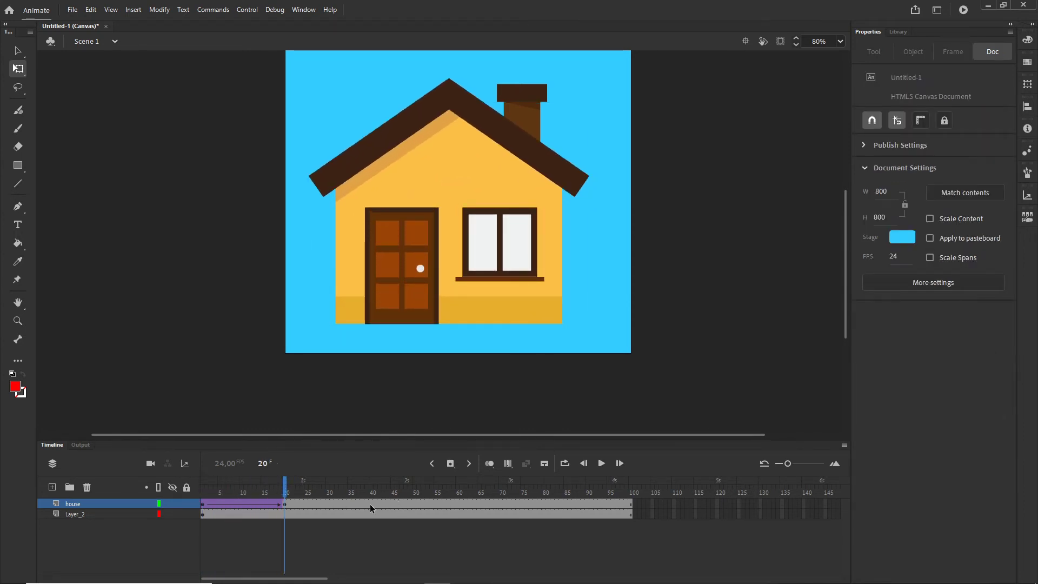
- Add a keyframe at frame 34 and stretch the house taller at frame 20
click(346, 502)
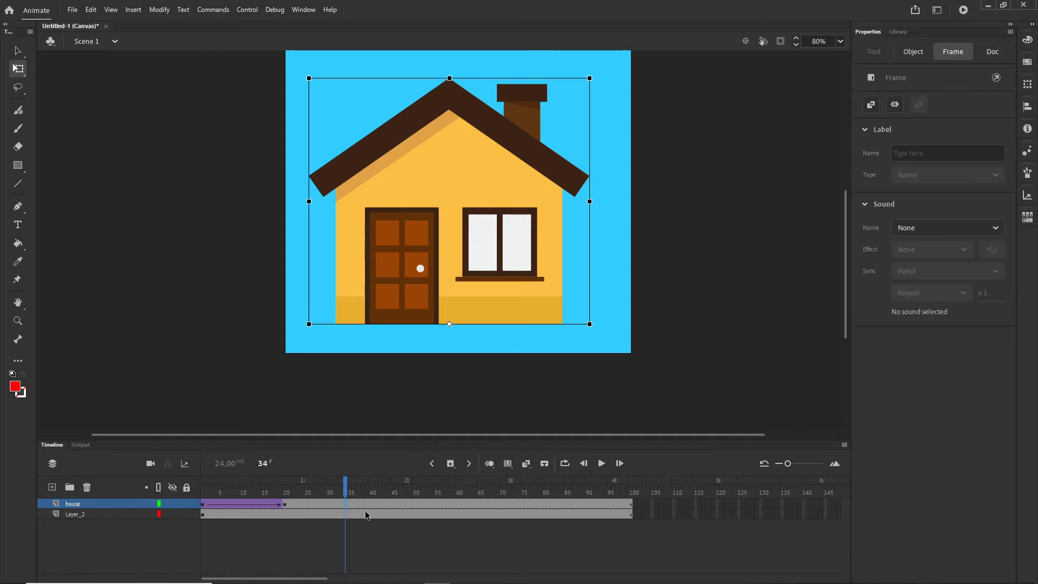
key(F6)
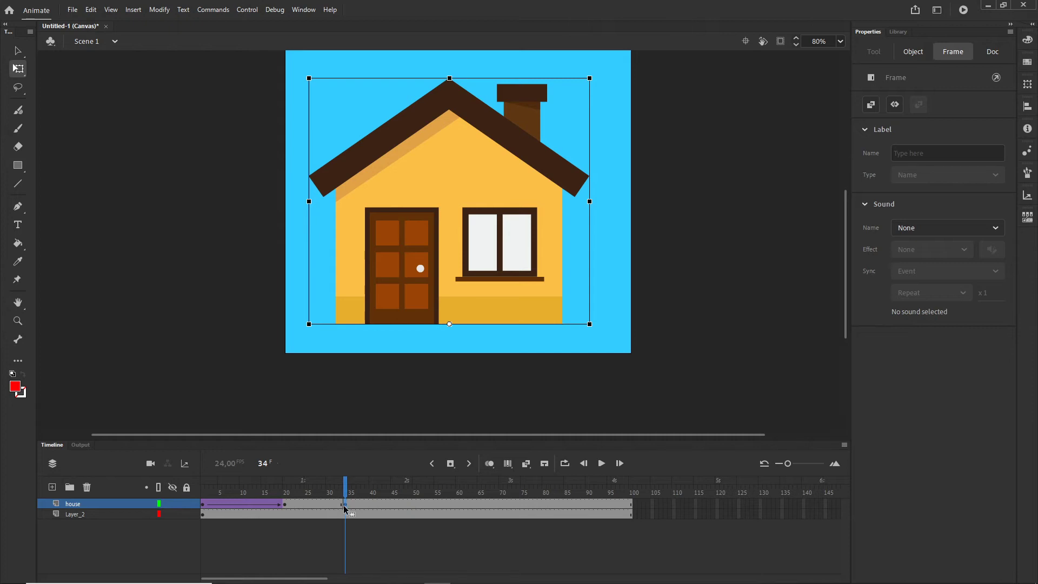
drag(346, 491, 311, 491)
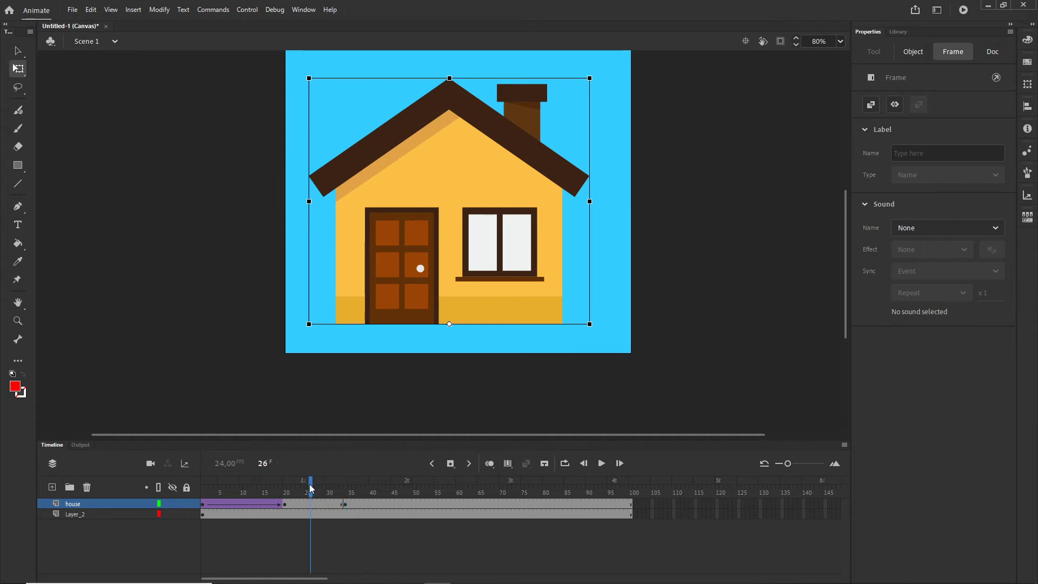
click(346, 506)
click(287, 507)
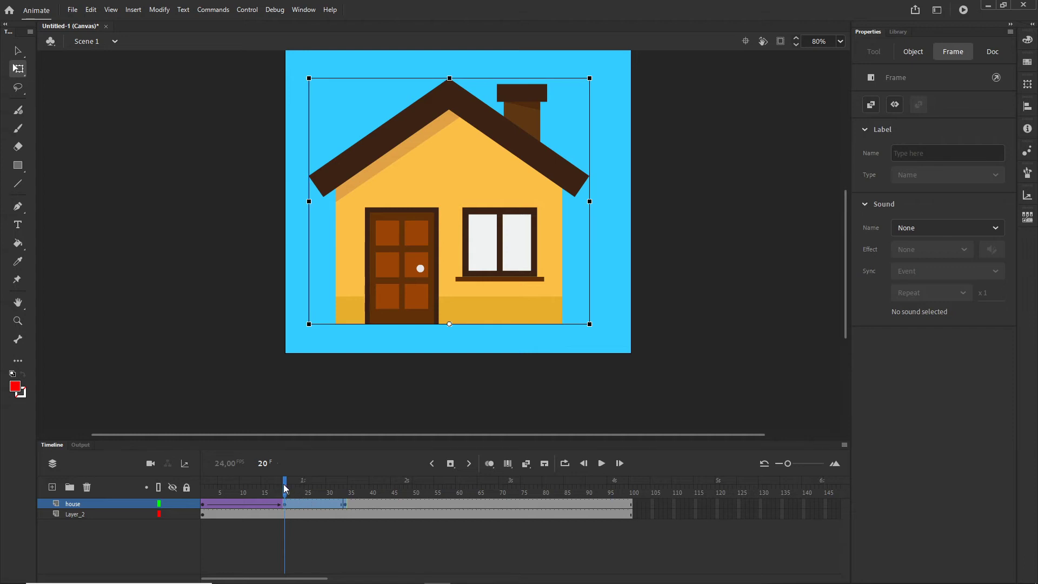
drag(284, 488, 206, 512)
click(205, 505)
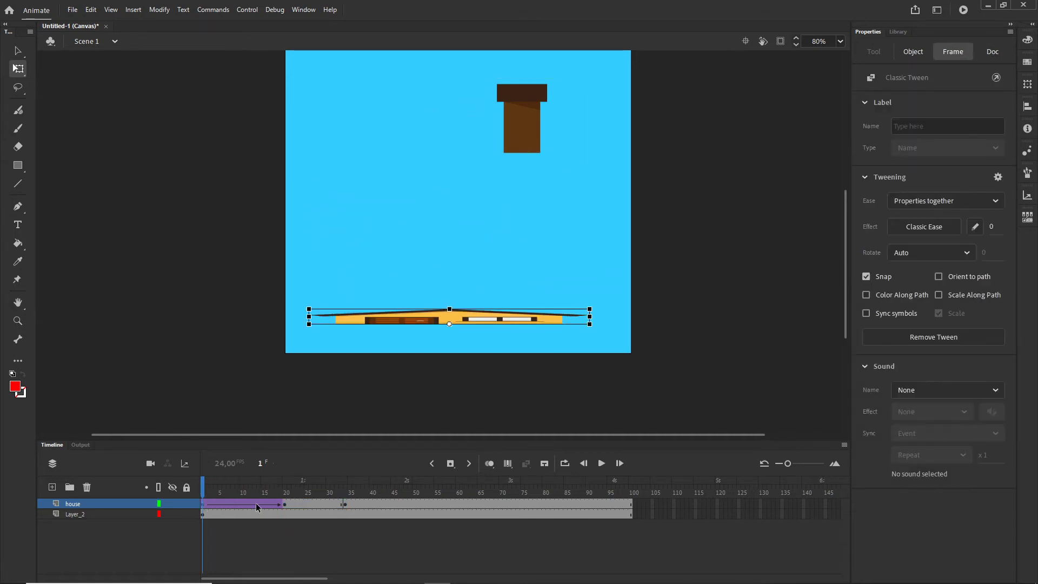
click(285, 505)
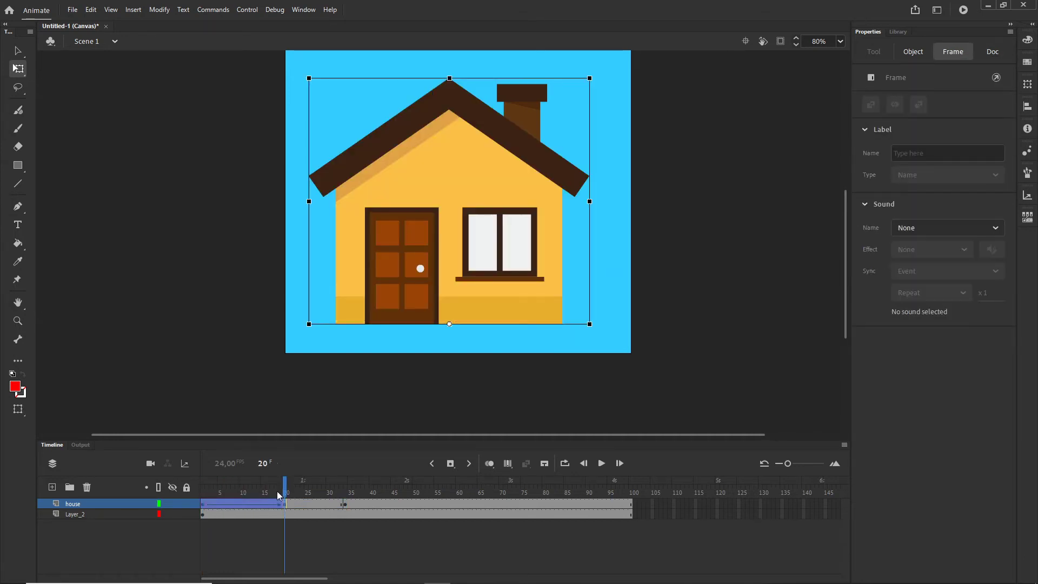
click(345, 505)
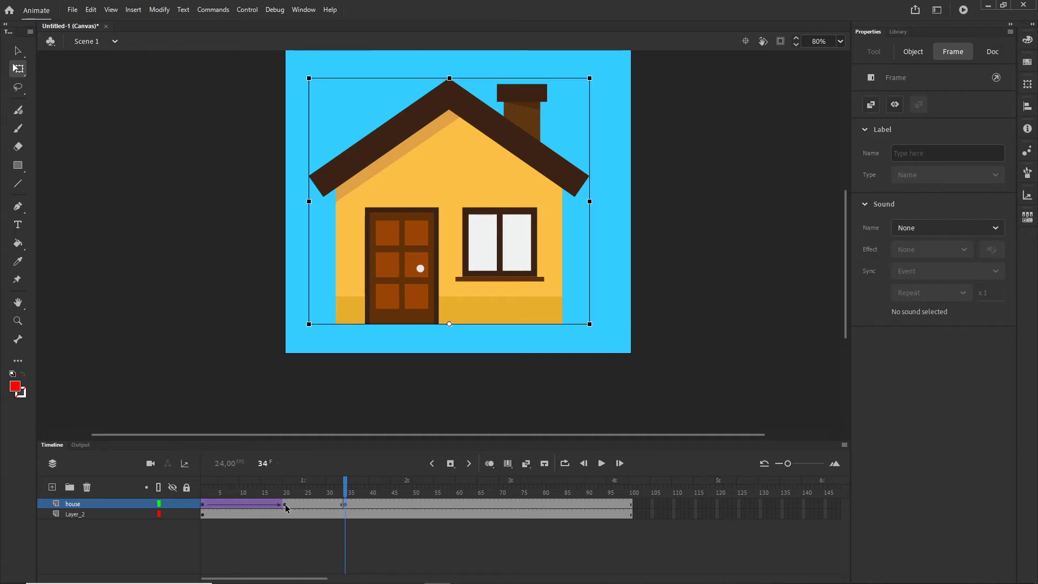
click(285, 505)
drag(703, 249, 703, 313)
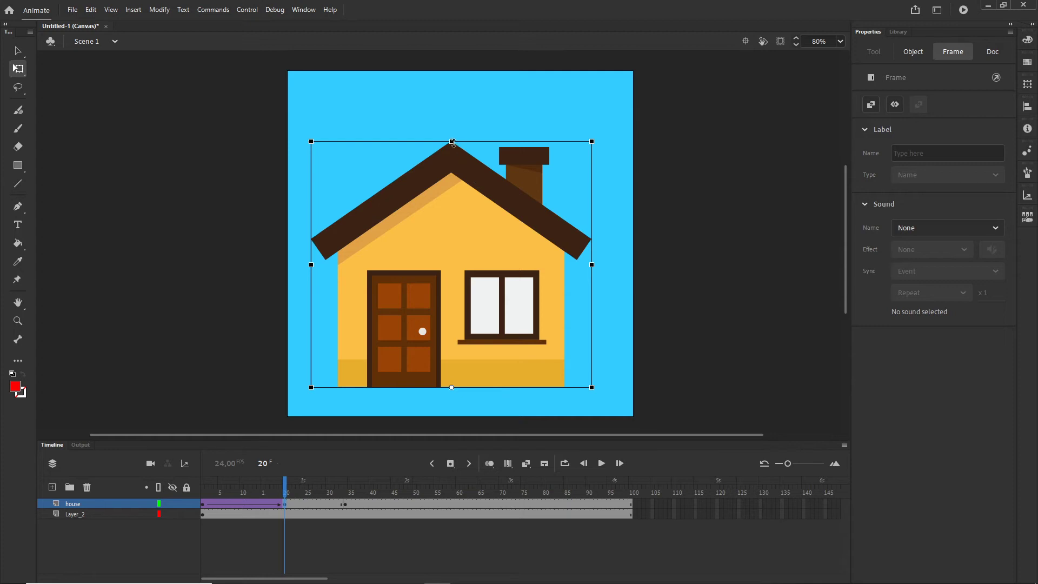
drag(454, 141, 454, 109)
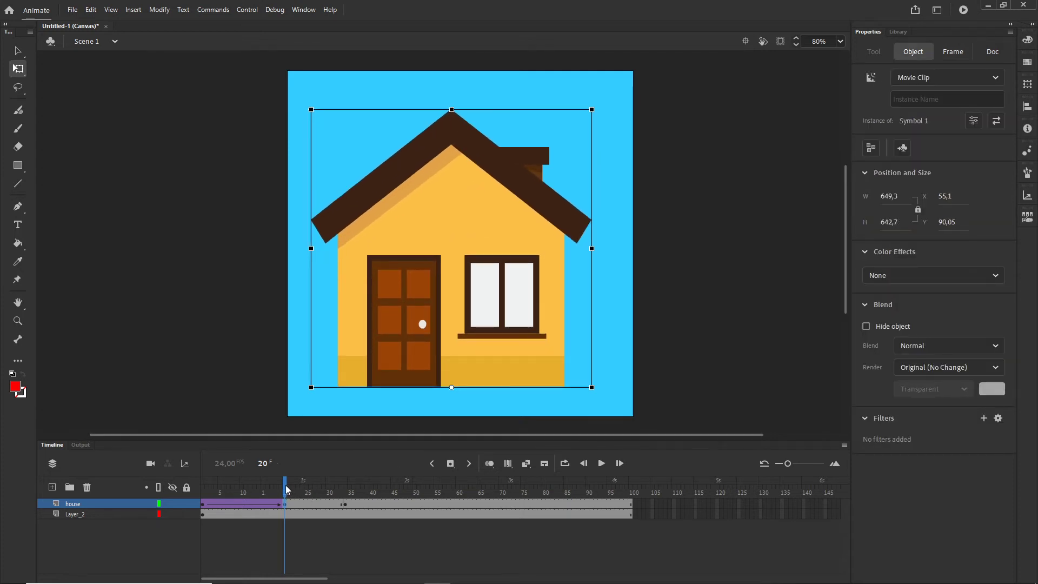
- Key frame 45, squash the house down at frame 34, and classic-tween frames 20–34
drag(286, 485, 348, 500)
click(352, 504)
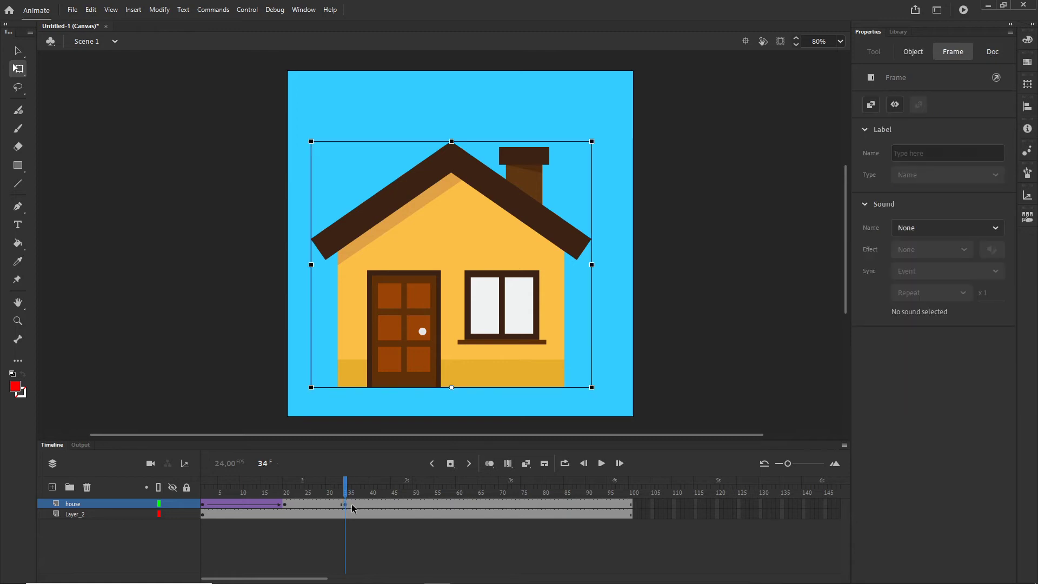
click(394, 508)
key(F6)
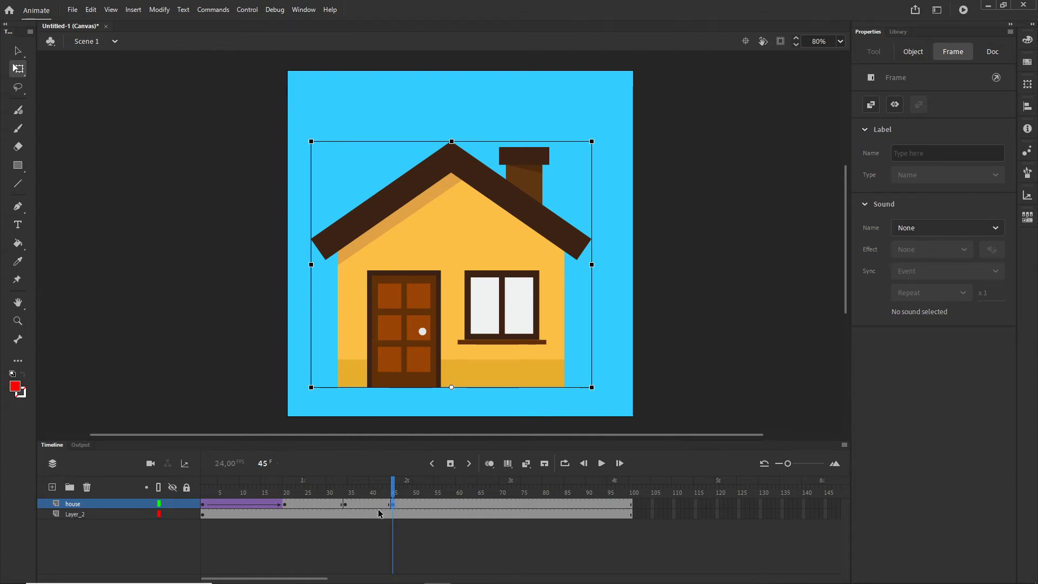
click(345, 504)
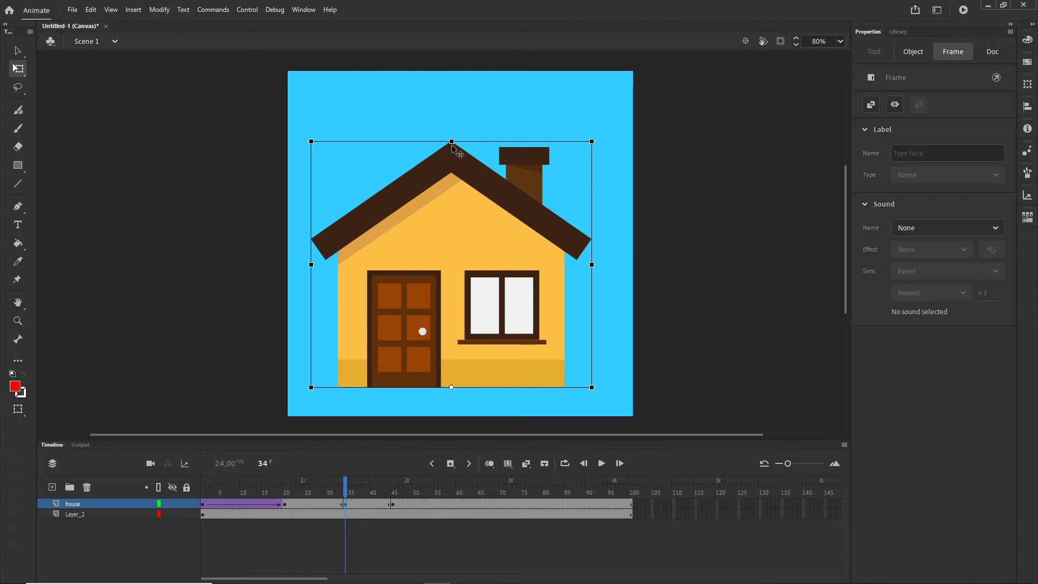
drag(451, 141, 451, 159)
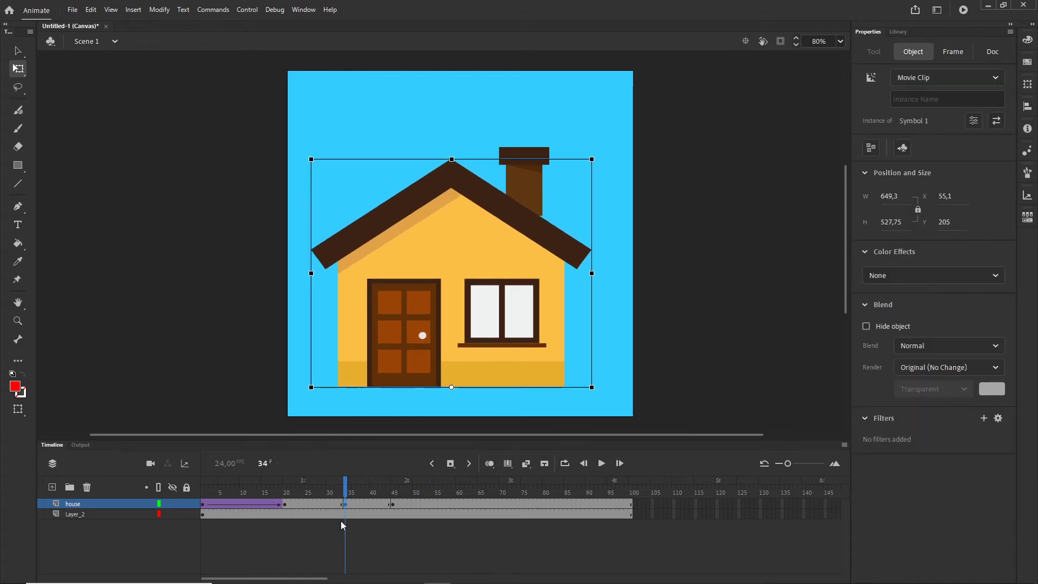
drag(347, 488, 310, 505)
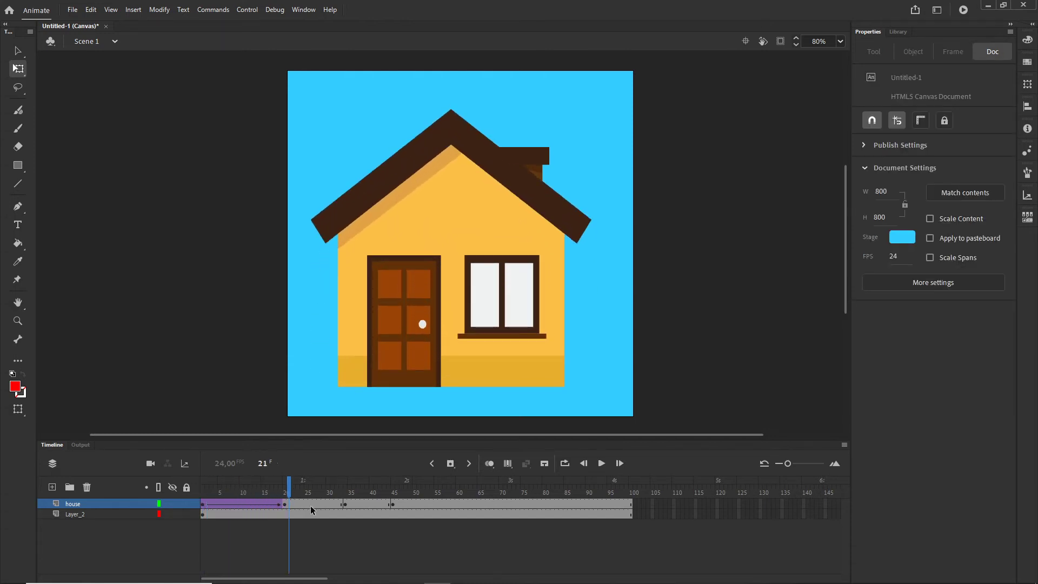
right_click(310, 505)
click(355, 189)
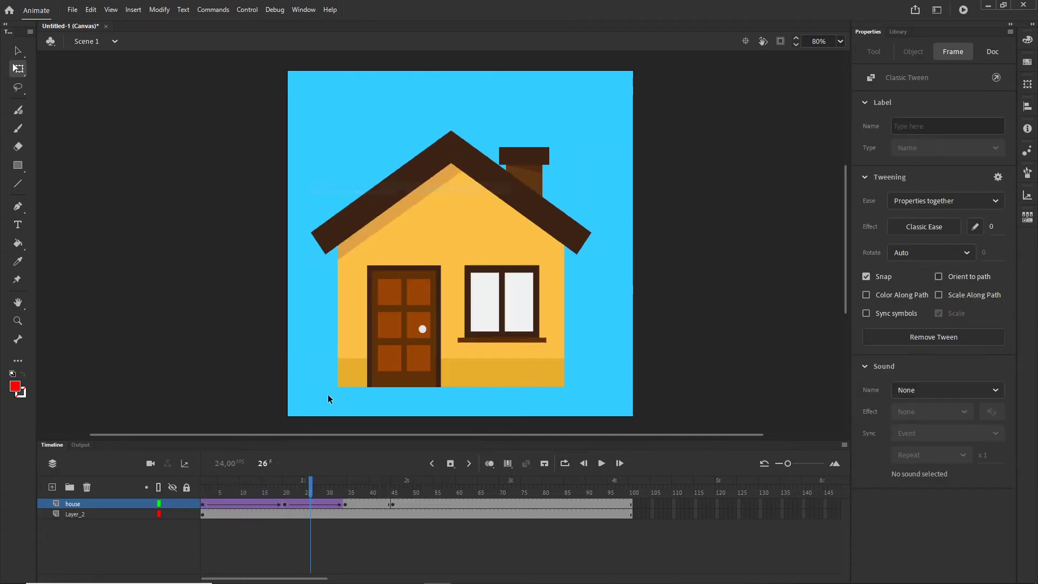
drag(311, 479, 381, 489)
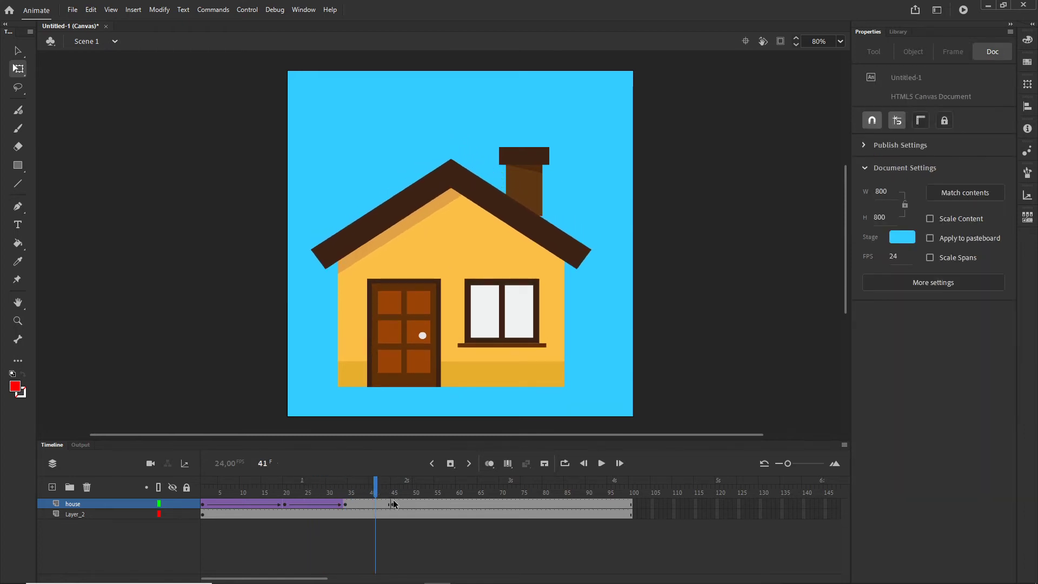
- Key frame 52, stretching the house taller at 45 and squashing it at 52
click(394, 504)
click(423, 504)
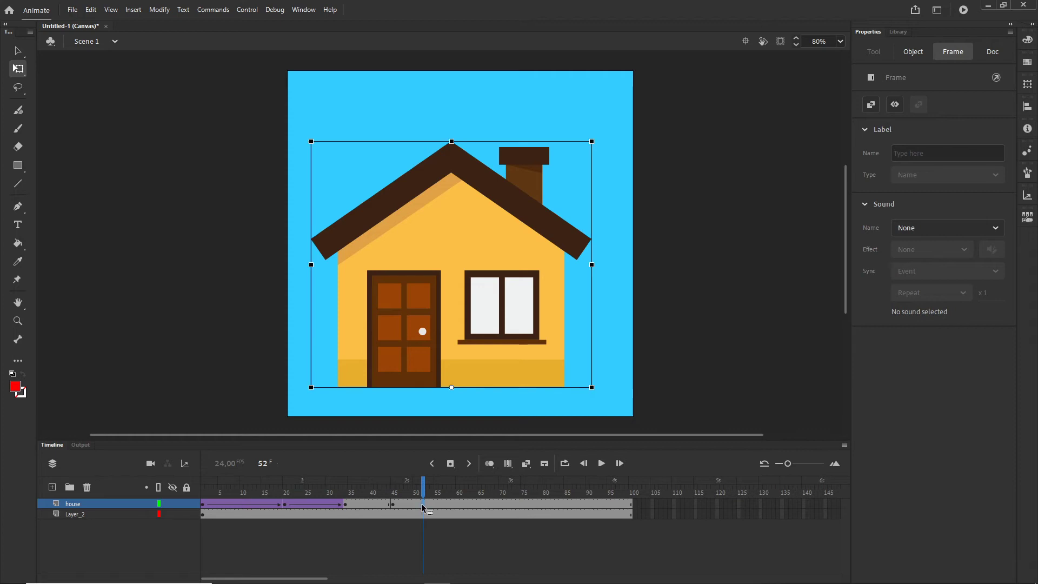
key(F6)
click(393, 505)
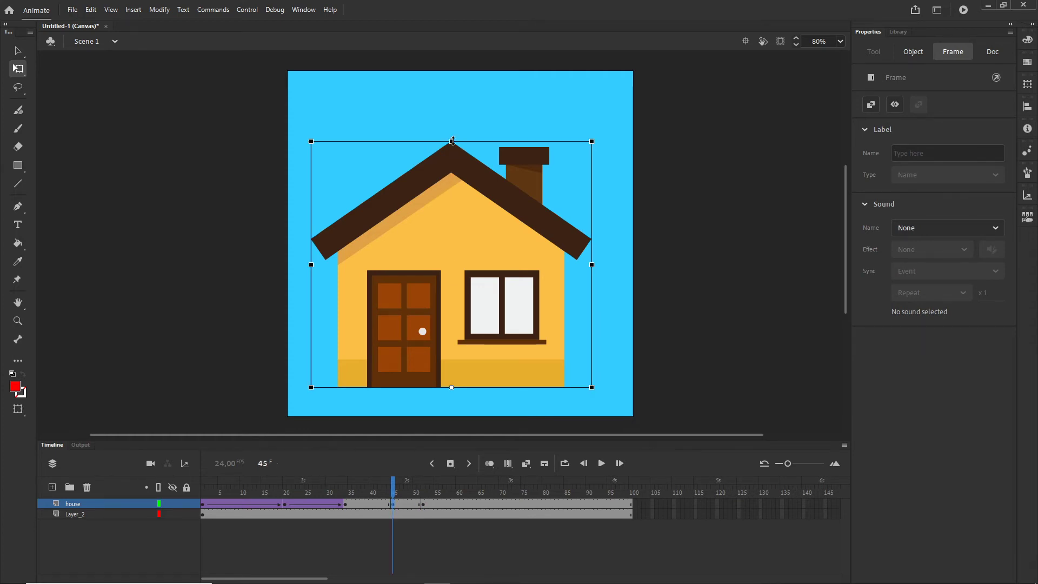
drag(453, 141, 454, 128)
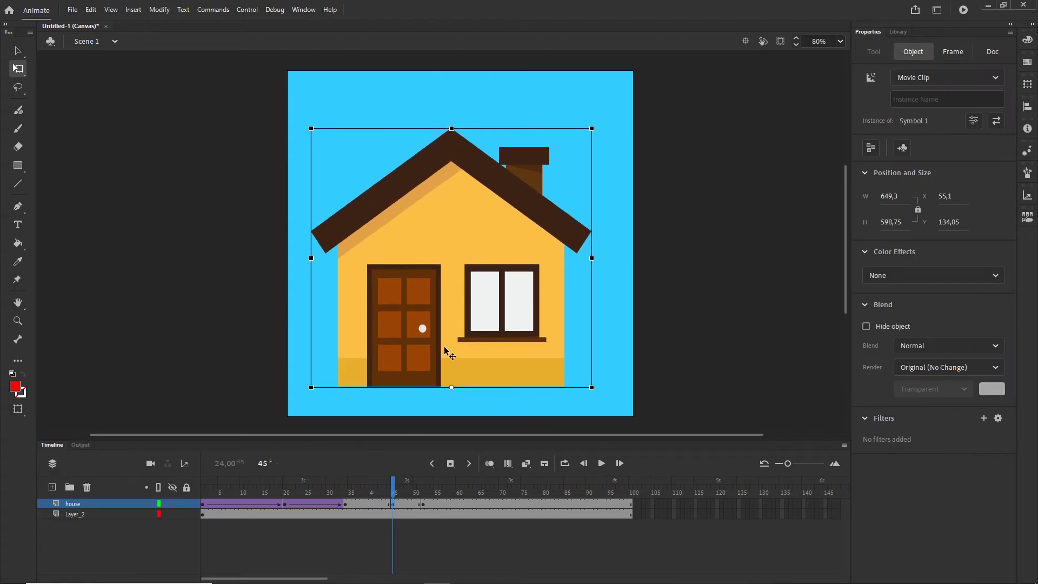
click(437, 505)
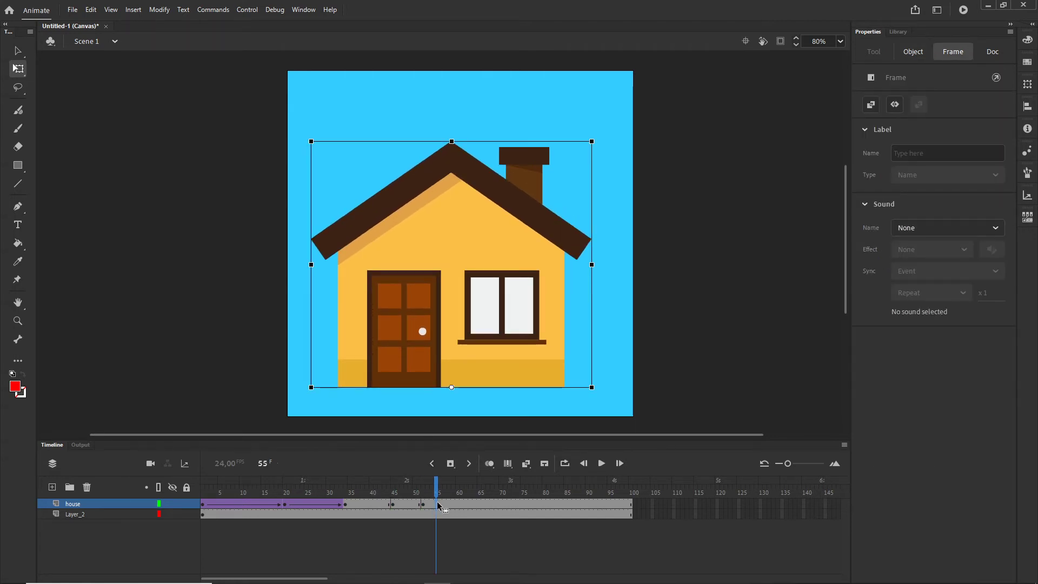
click(423, 504)
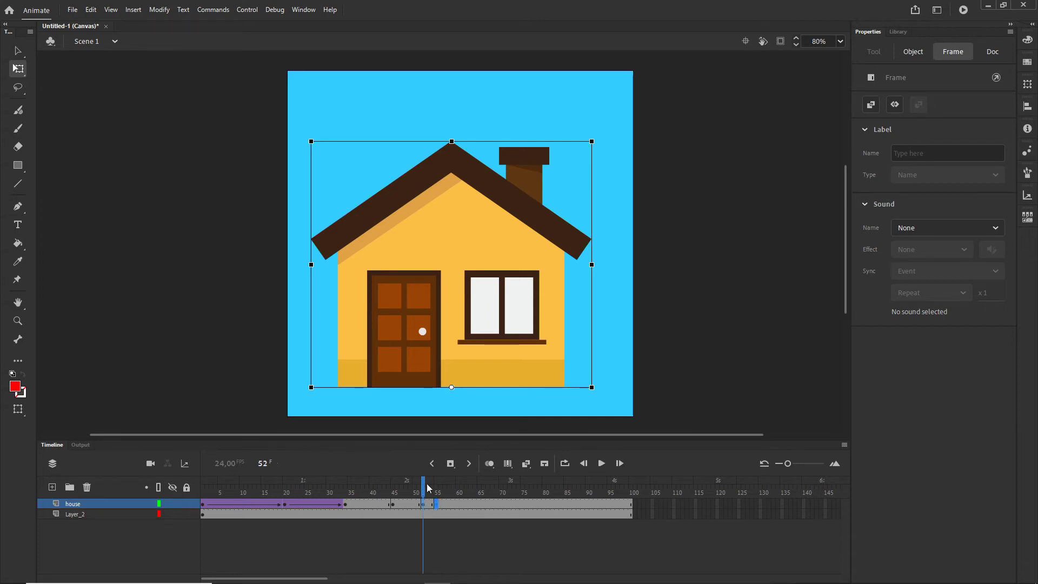
drag(452, 142, 452, 148)
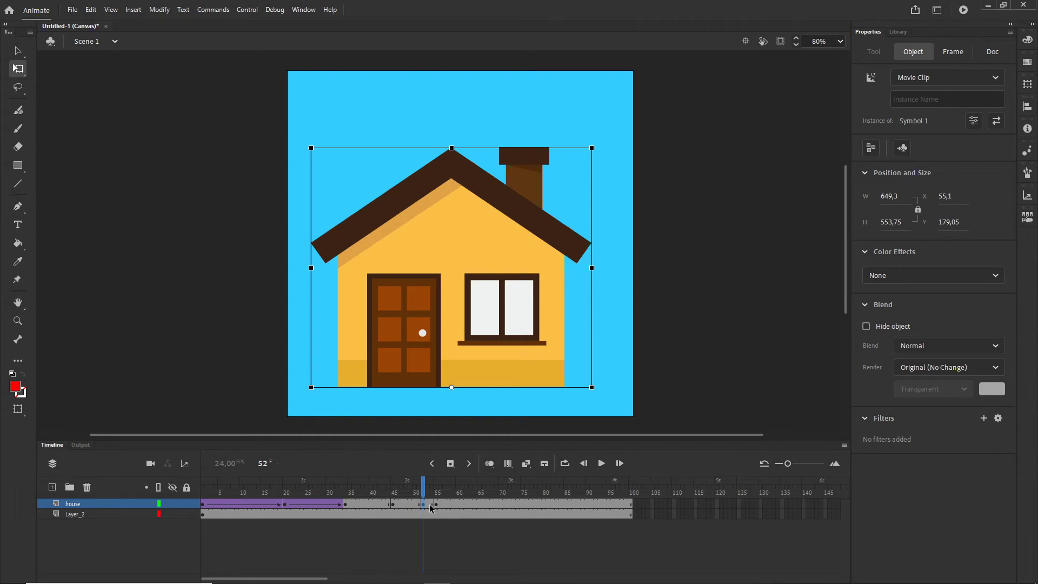
click(359, 505)
- Create classic tweens across the later house keyframes from 34 to 52
right_click(367, 507)
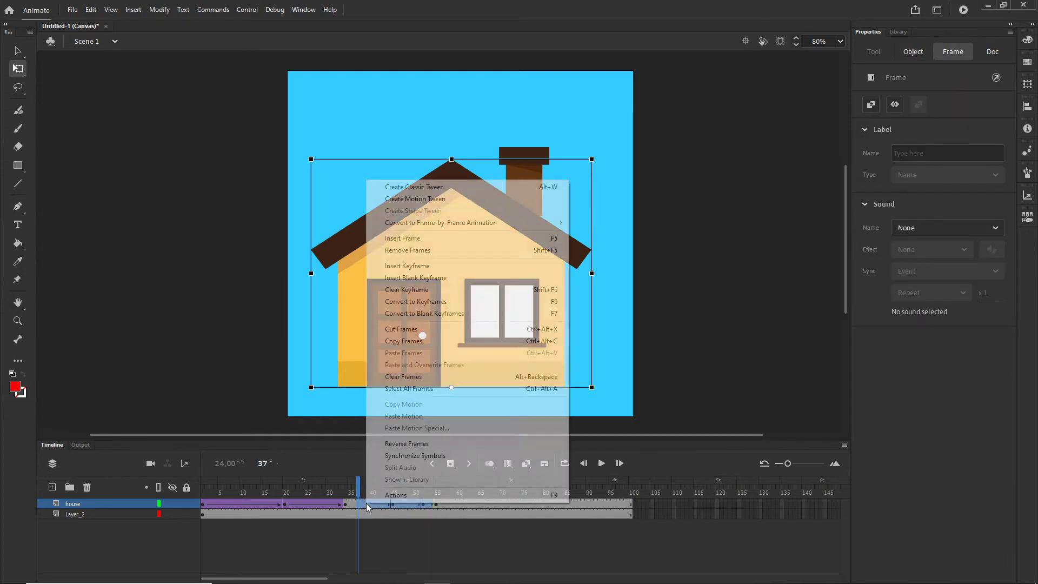
click(414, 187)
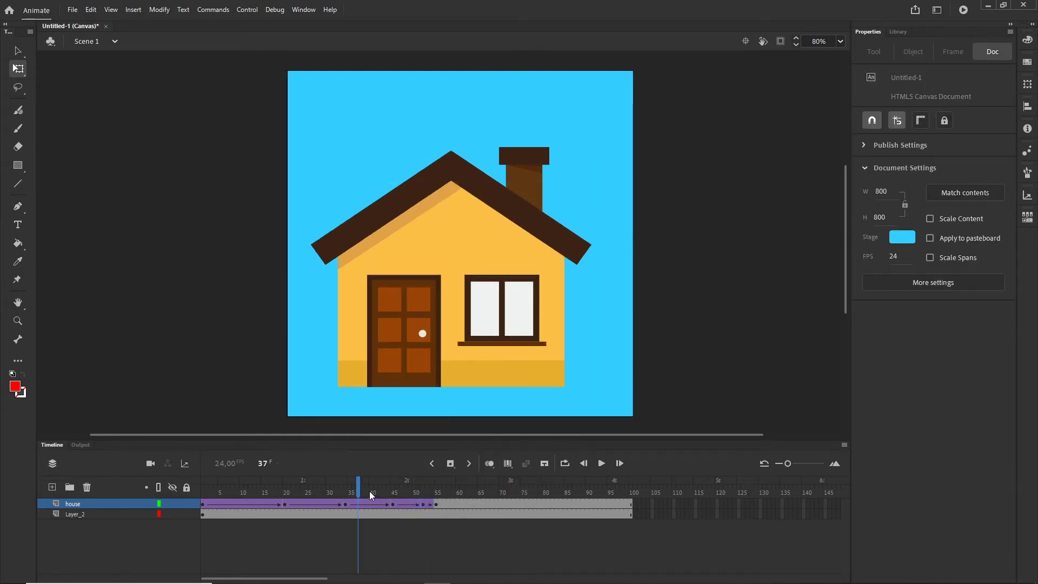
drag(370, 493, 438, 481)
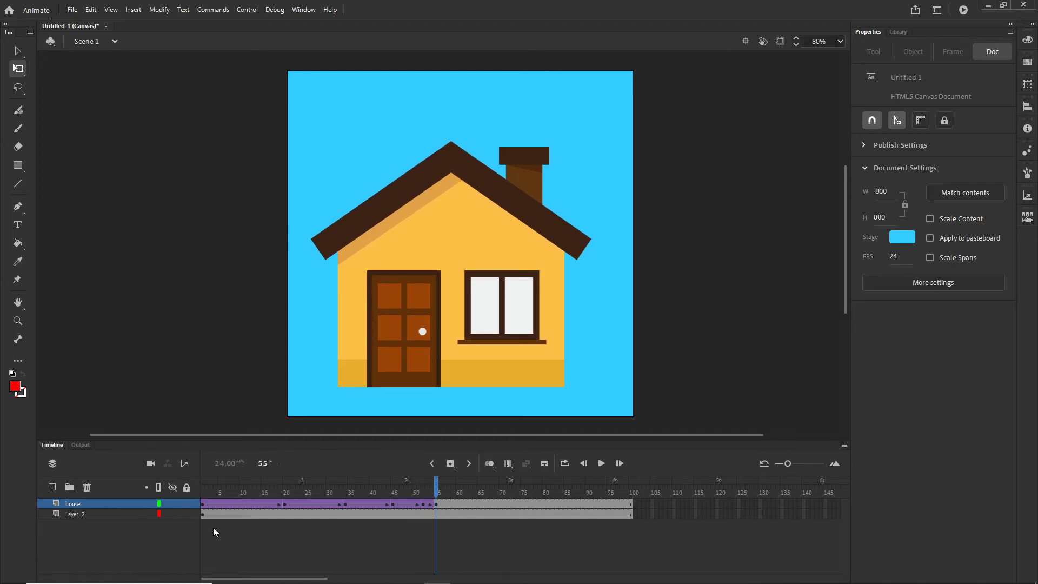
click(203, 504)
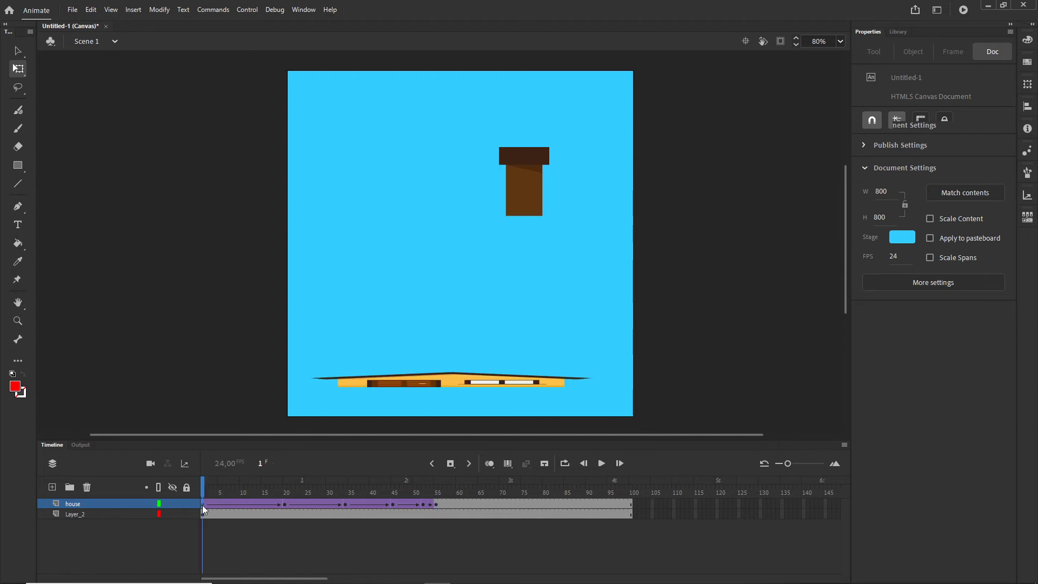
- Give the house tweens at frames 20–52 a Quad Ease-In-Out, then publish a browser test
click(285, 506)
shift+click(345, 504)
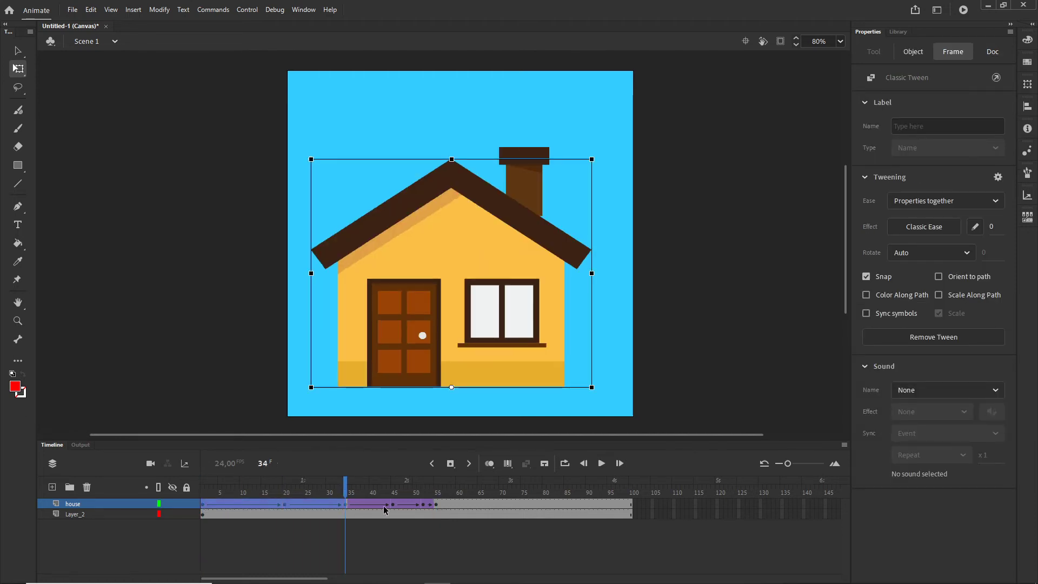
shift+click(393, 506)
shift+click(422, 506)
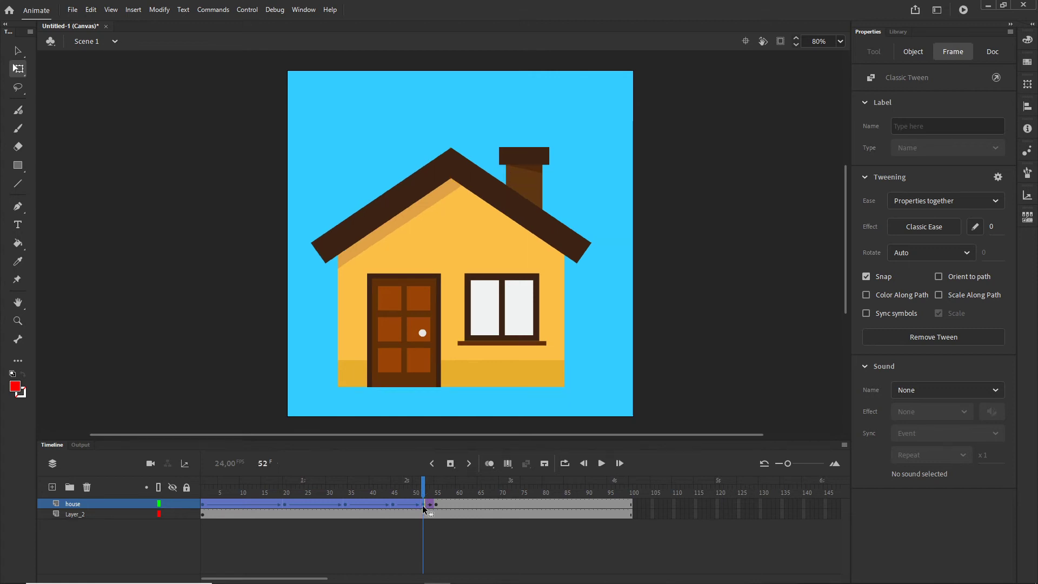
click(933, 232)
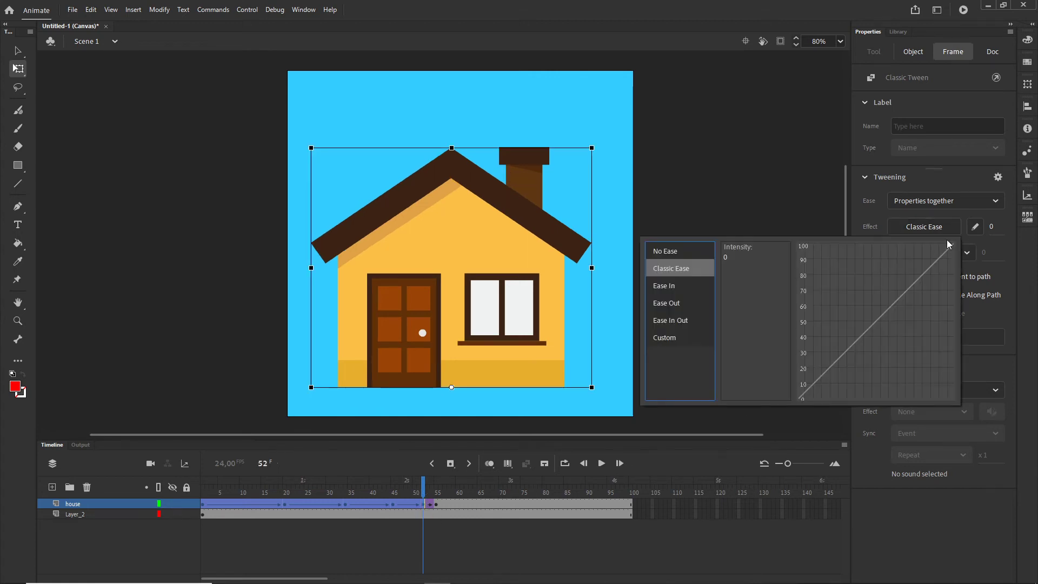
click(676, 323)
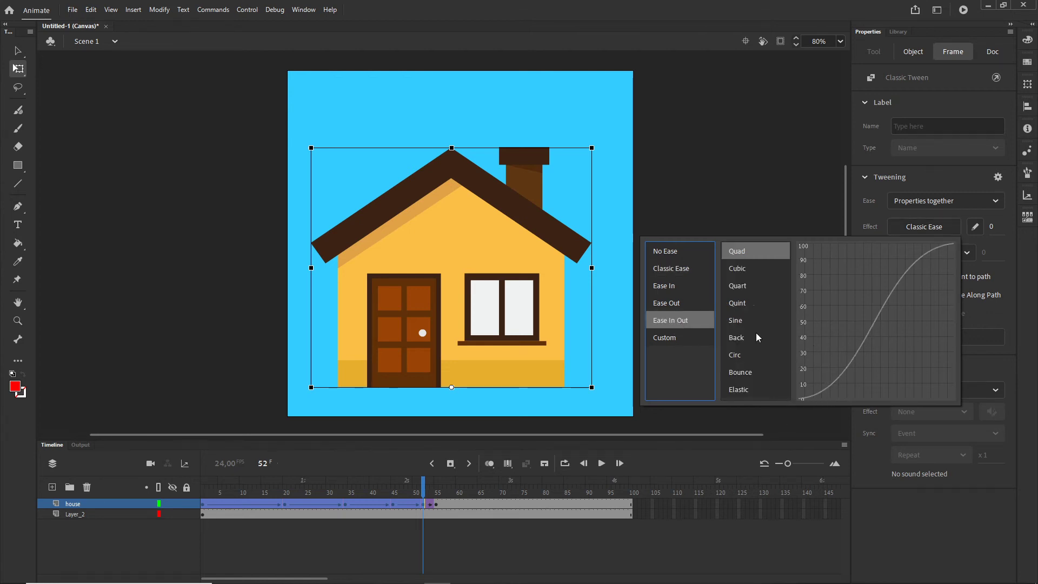
double_click(745, 251)
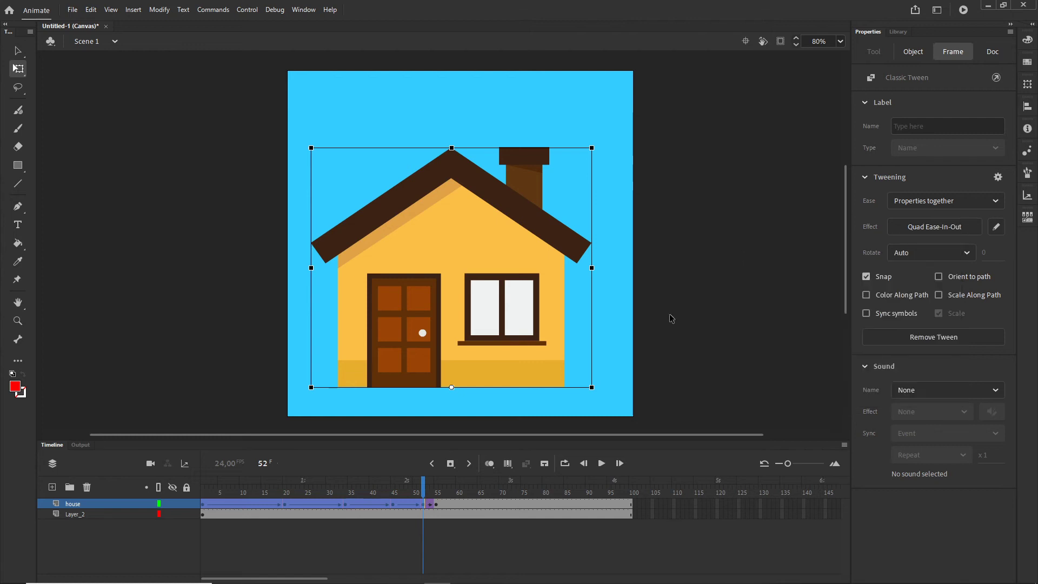
drag(424, 481, 354, 483)
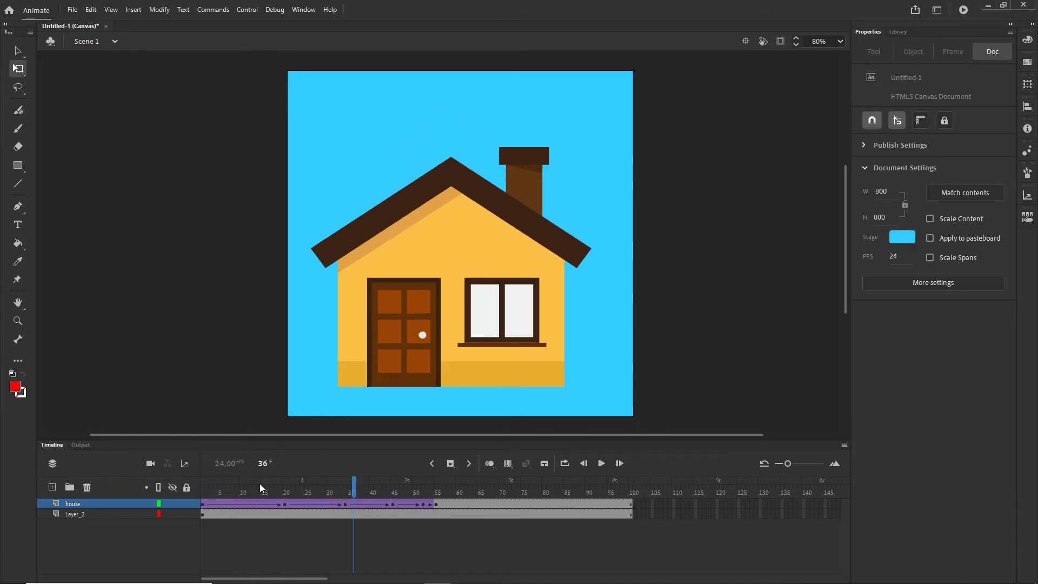
key(ctrl+Return)
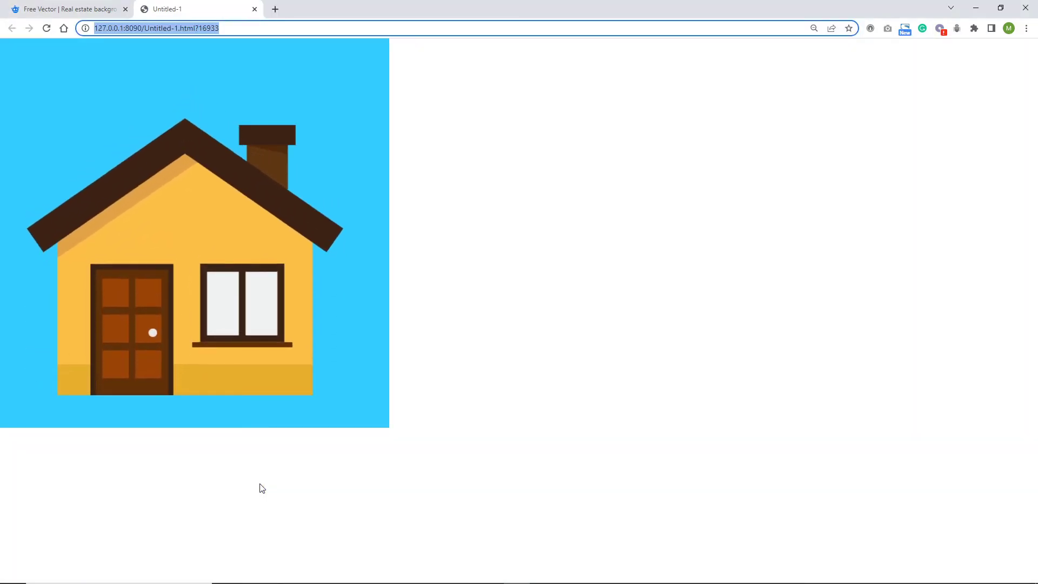
- Reload the Chrome preview to replay the bounce, then switch back to Animate
click(48, 29)
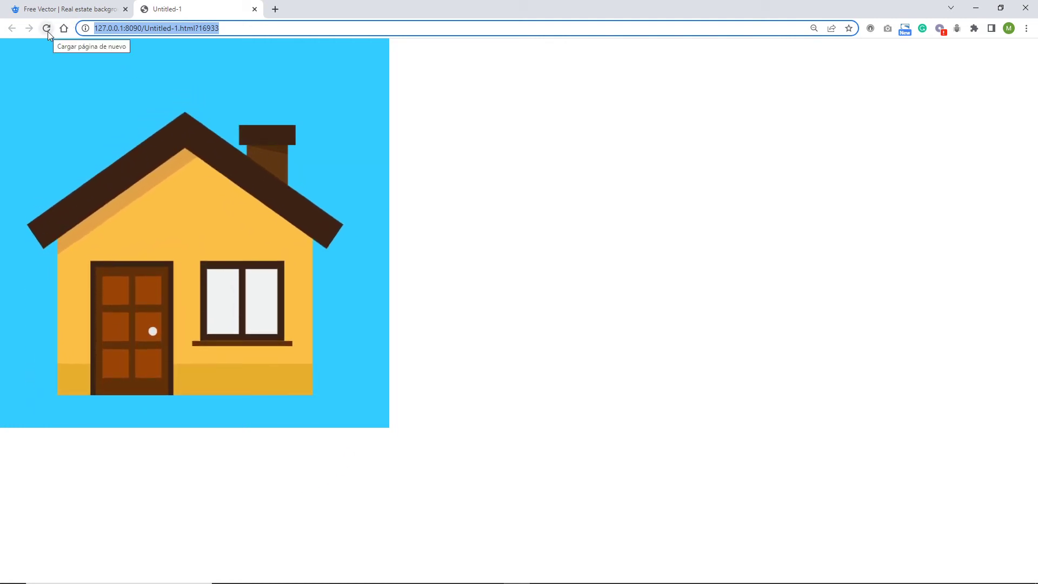
mouse_move(565, 573)
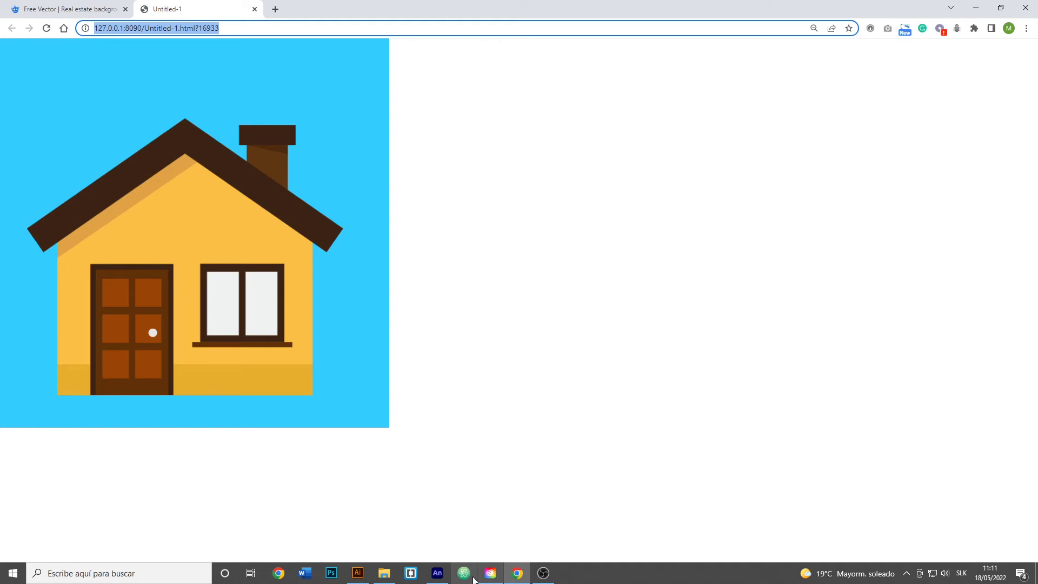
click(438, 573)
- Reopen the Timeline and stretch the house slightly taller at frame 20
click(50, 445)
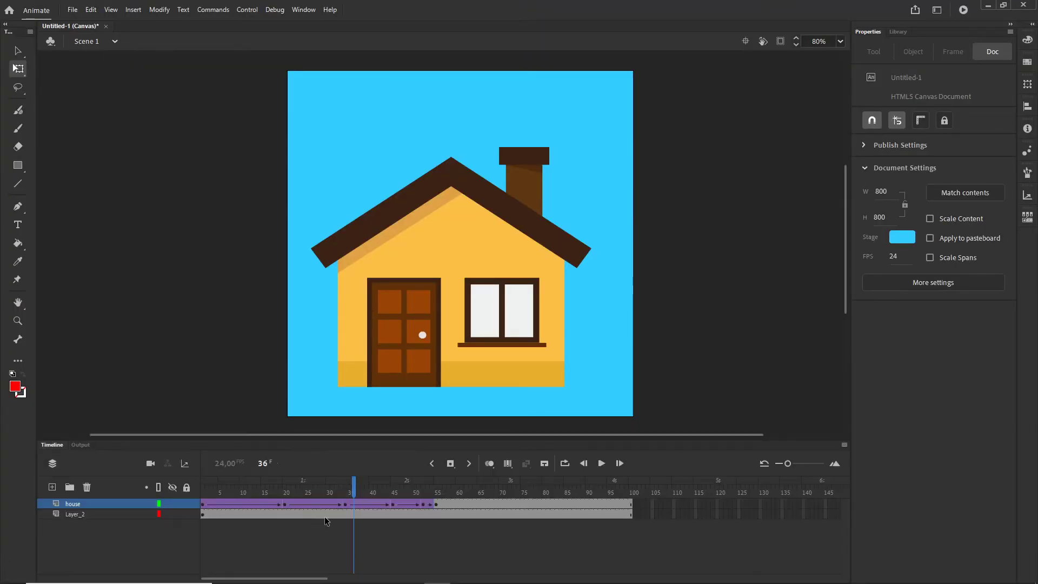
click(285, 504)
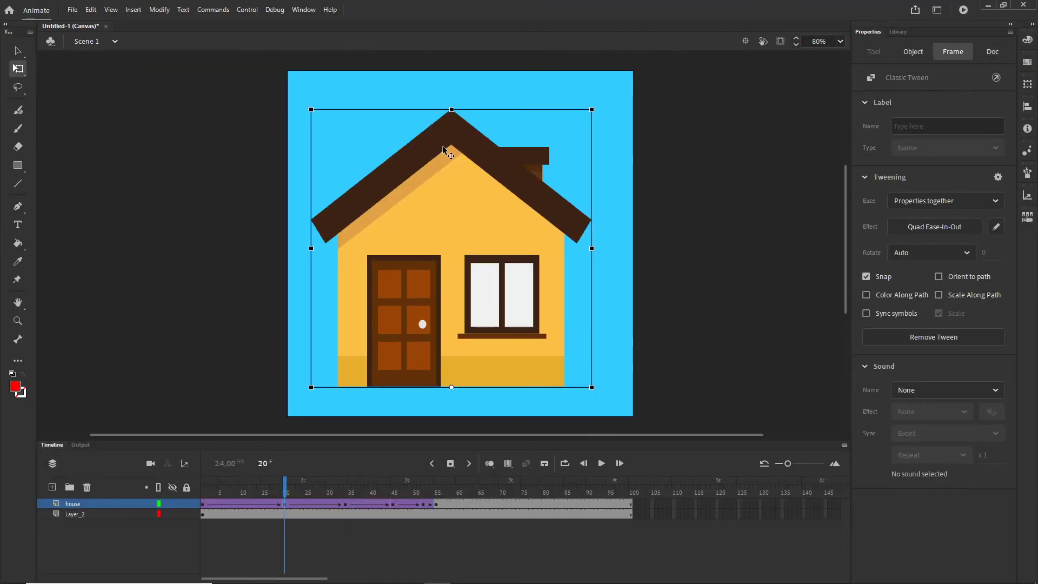
drag(455, 111, 456, 102)
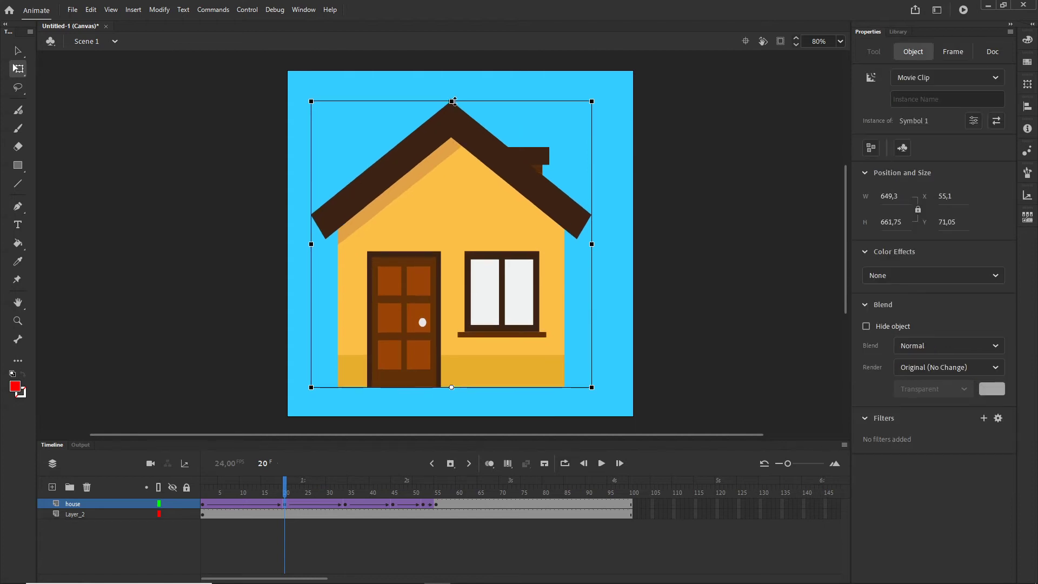
- Shift the house layer's final keyframes a few frames later, to around frame 57
click(347, 505)
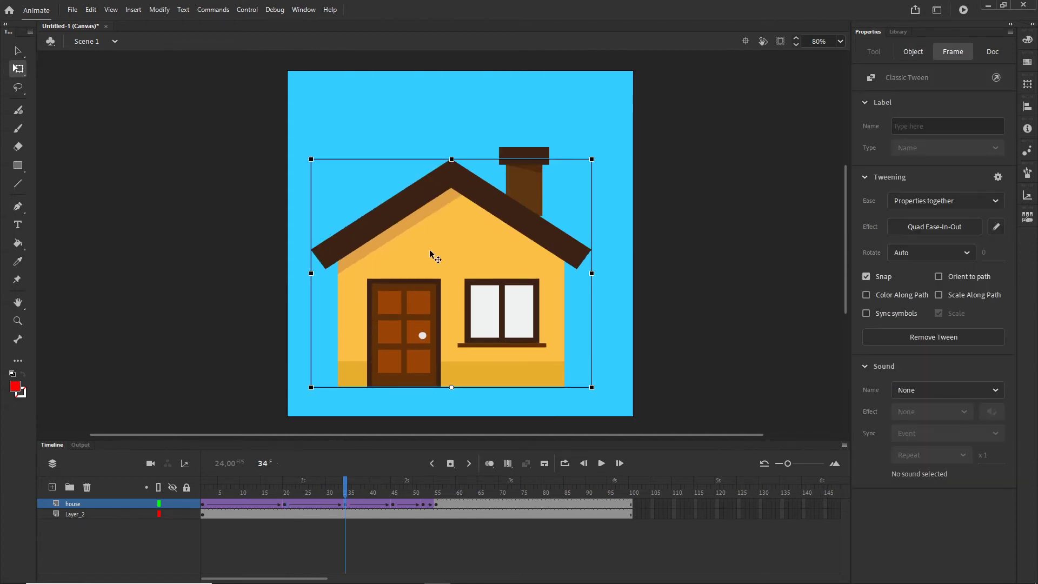
click(463, 536)
click(437, 505)
drag(437, 507, 448, 512)
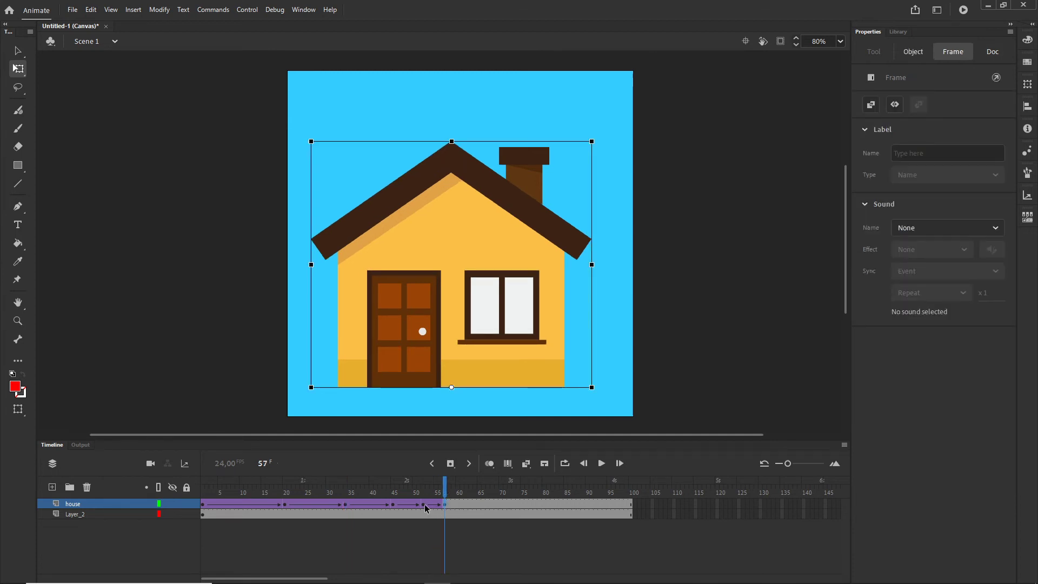
shift+click(424, 504)
drag(427, 504, 431, 505)
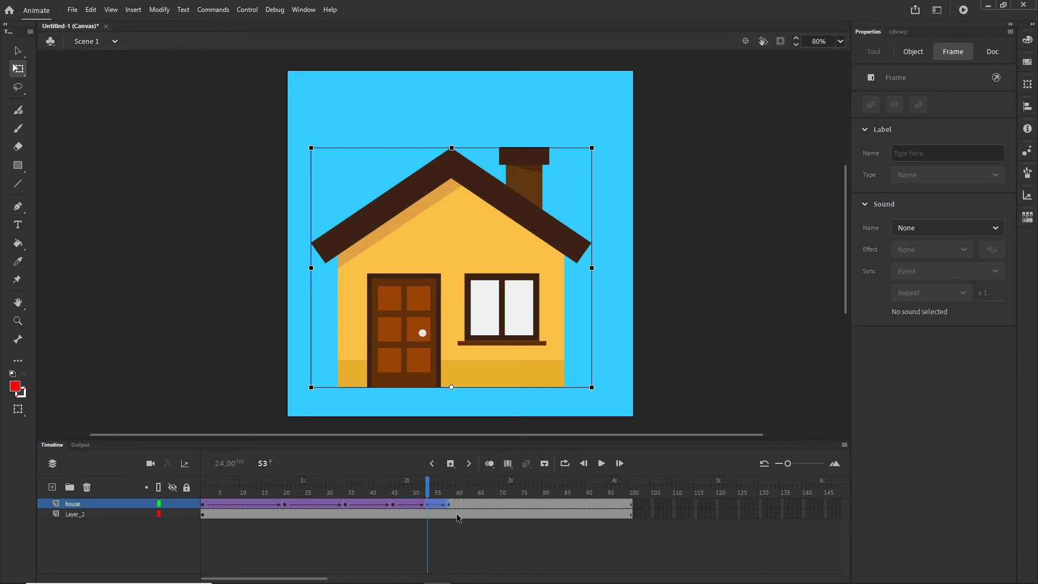
click(450, 505)
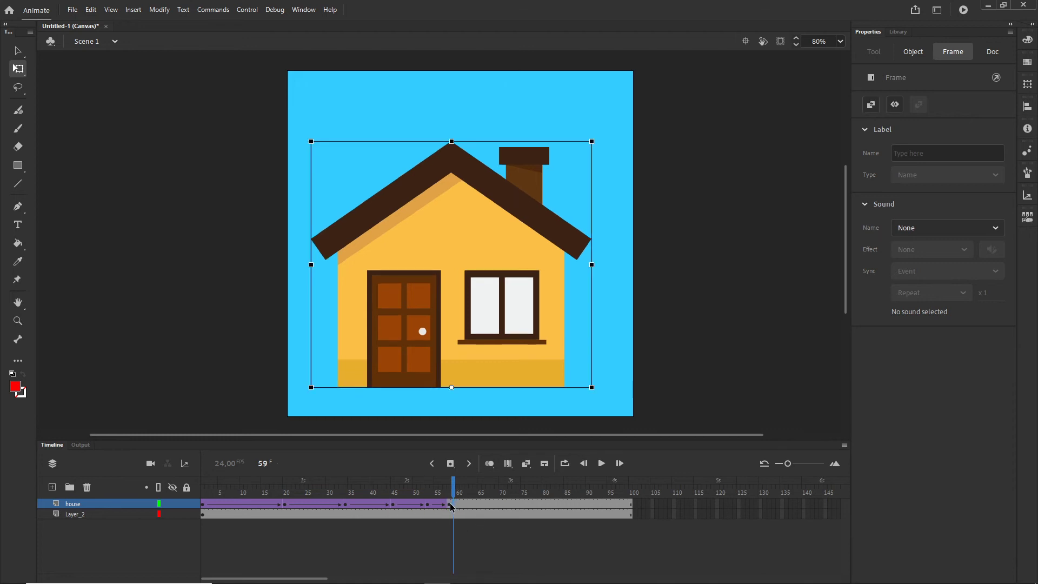
- Rescale the whole house bounce span so it ends at frame 45, then test in the browser
click(285, 504)
drag(285, 504, 268, 488)
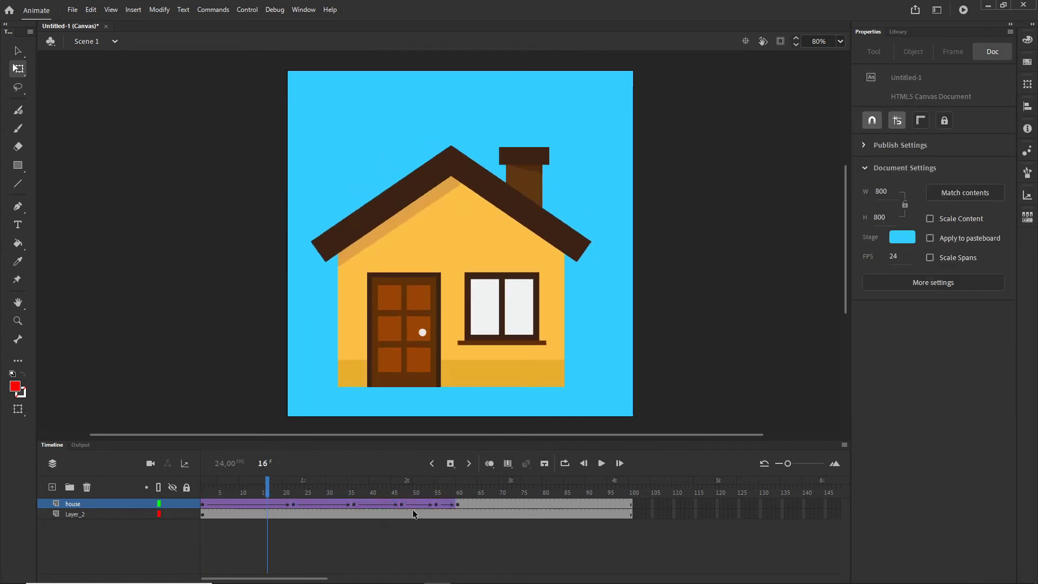
click(457, 506)
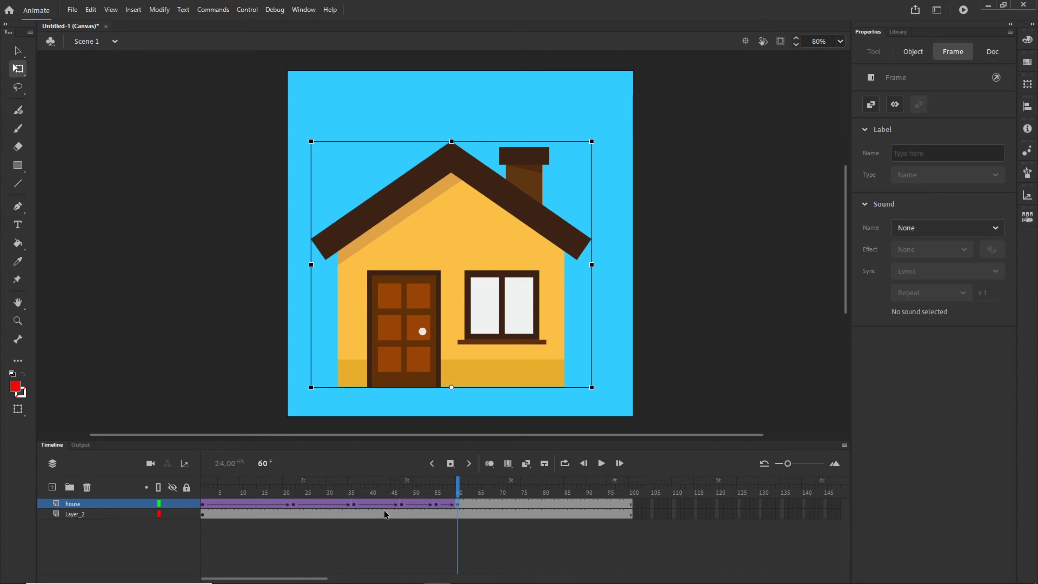
click(204, 506)
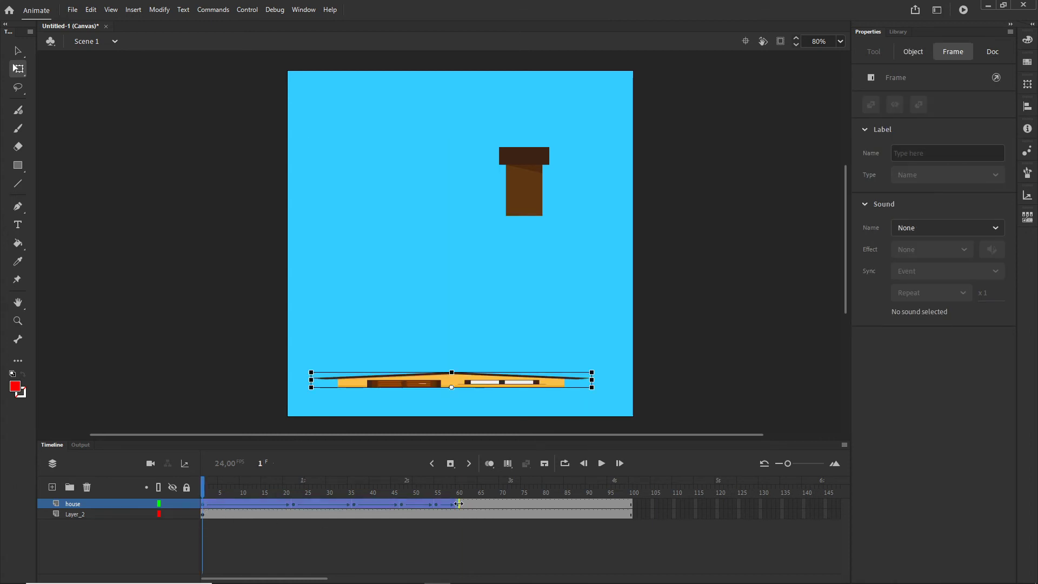
drag(554, 506, 558, 506)
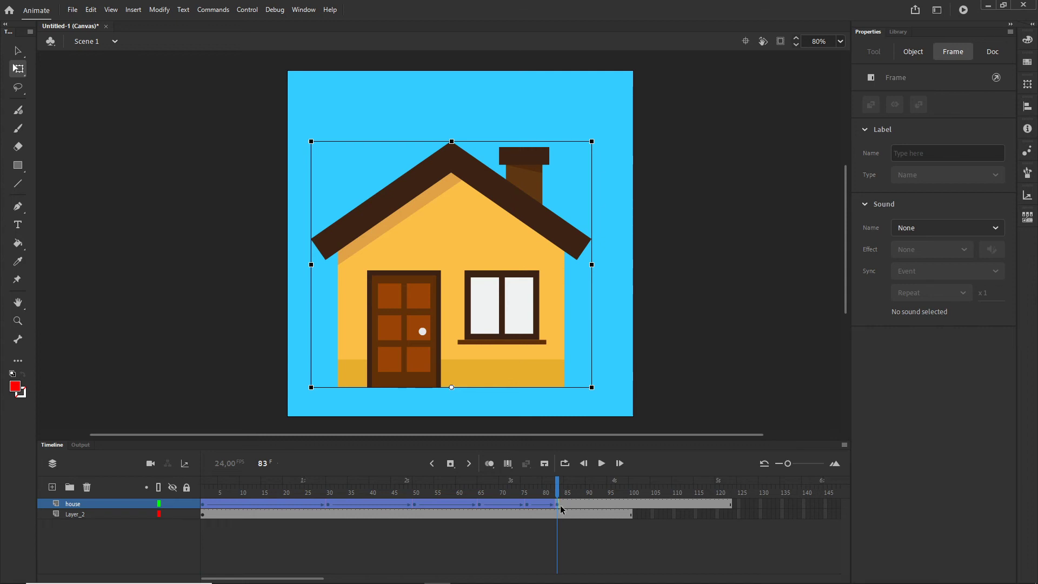
drag(390, 507, 393, 506)
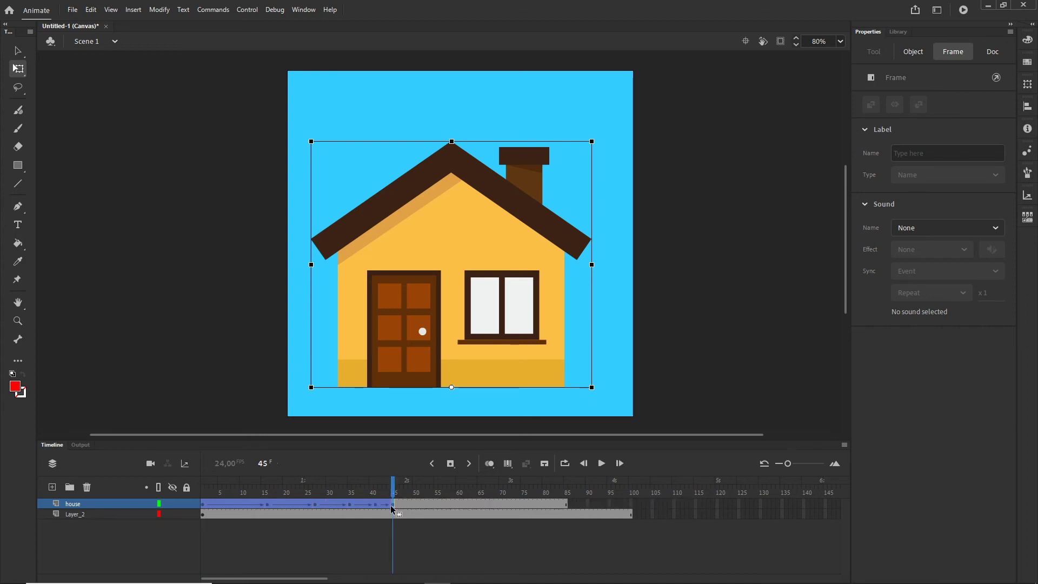
key(ctrl+Return)
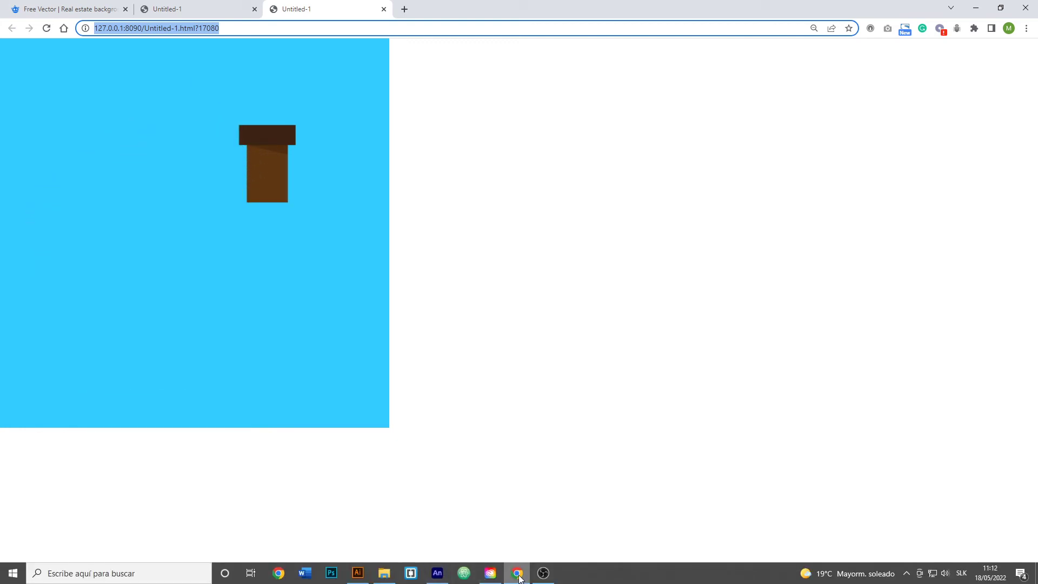
- Return from the Chrome preview to the Animate house document and reopen the Timeline
click(438, 575)
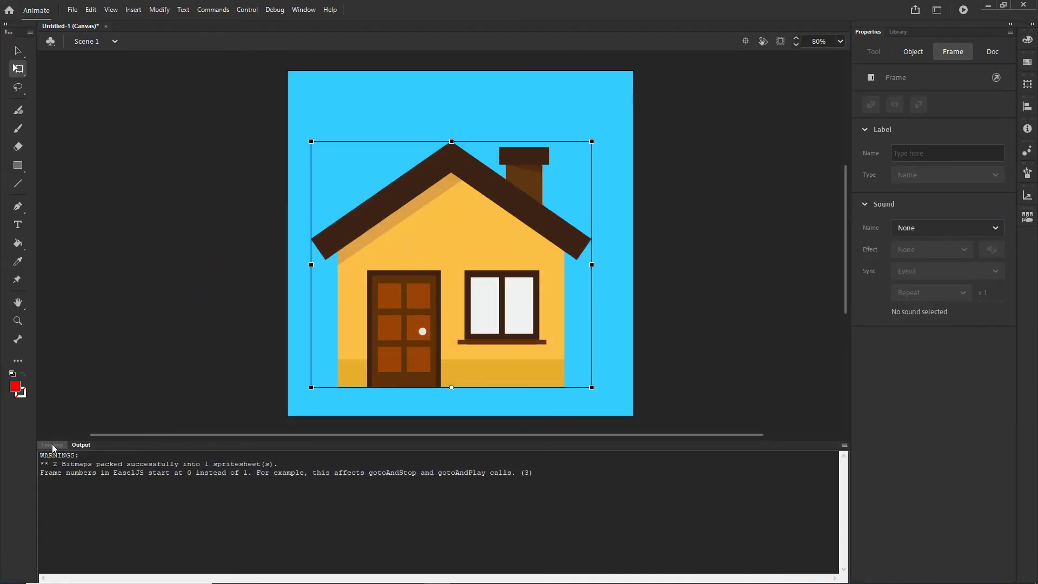
click(52, 445)
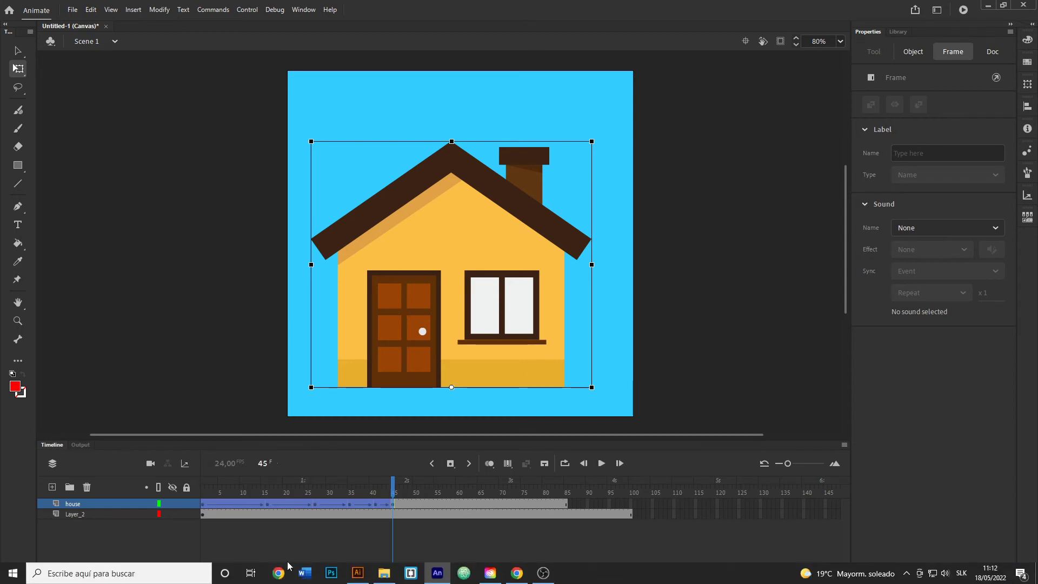
- Move the chimney's Layer_2 keyframe to frame 33 and set its pivot to the bottom centre
click(203, 515)
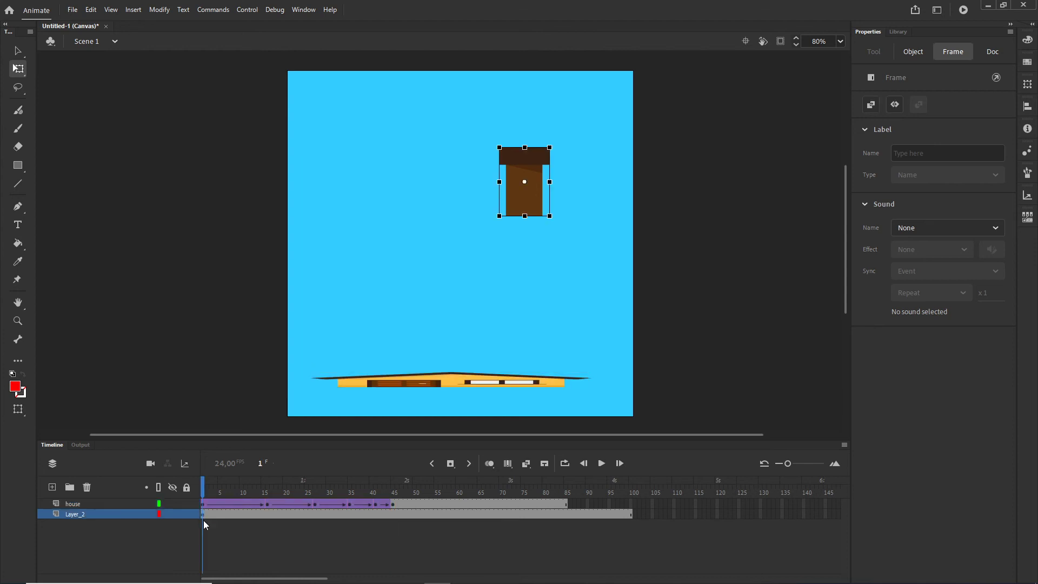
drag(215, 516, 342, 514)
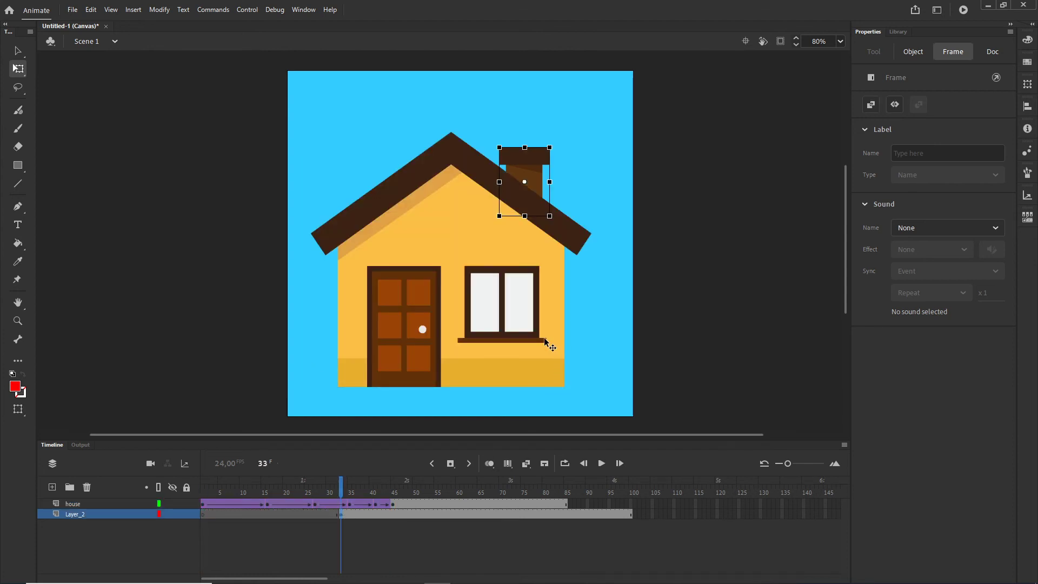
click(534, 194)
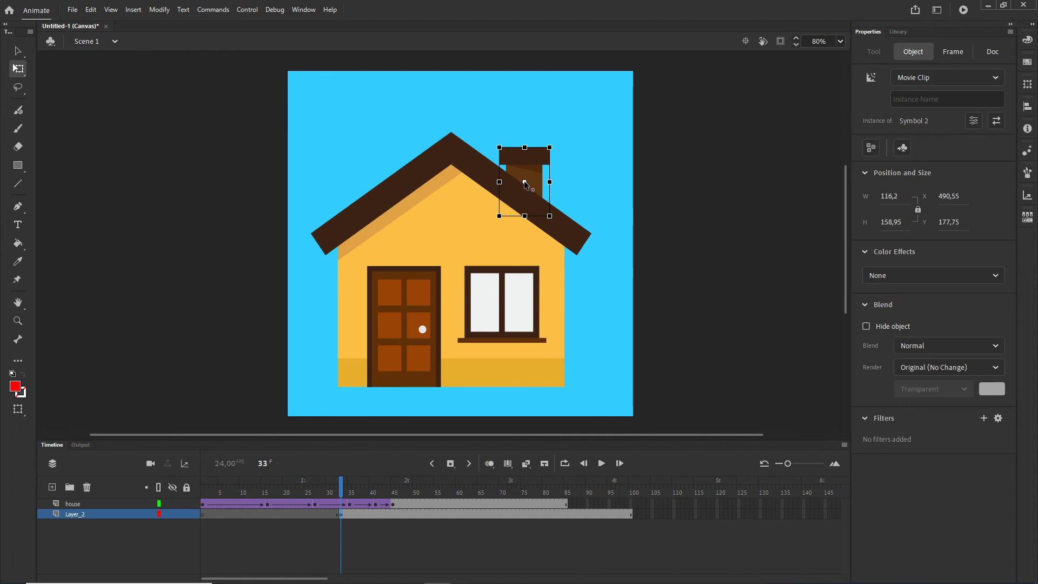
drag(525, 196, 525, 217)
- Add a chimney keyframe at frame 52 and squash the chimney into the roof at frame 33
click(423, 515)
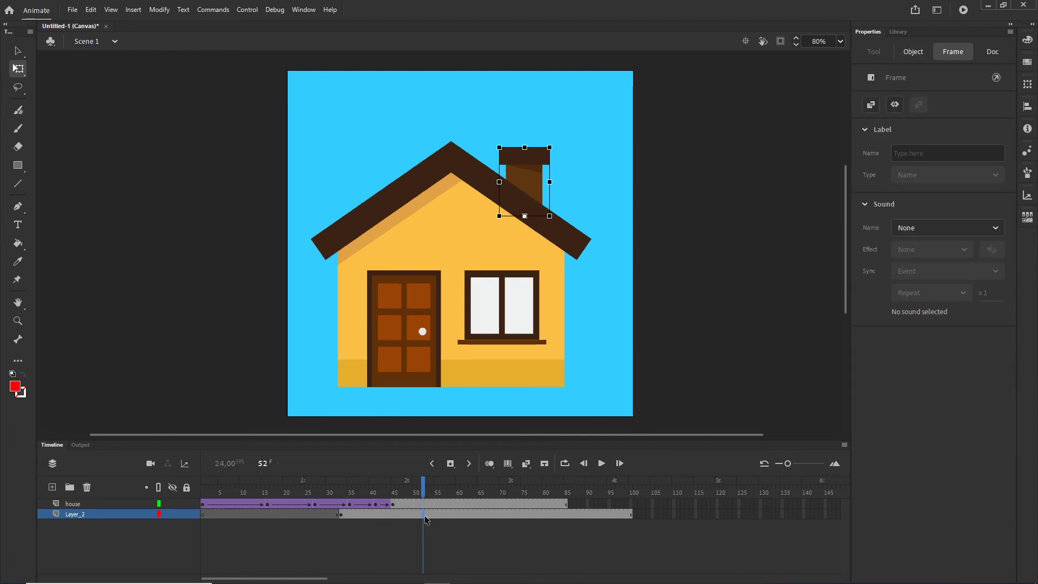
key(F6)
click(341, 515)
drag(524, 148, 527, 208)
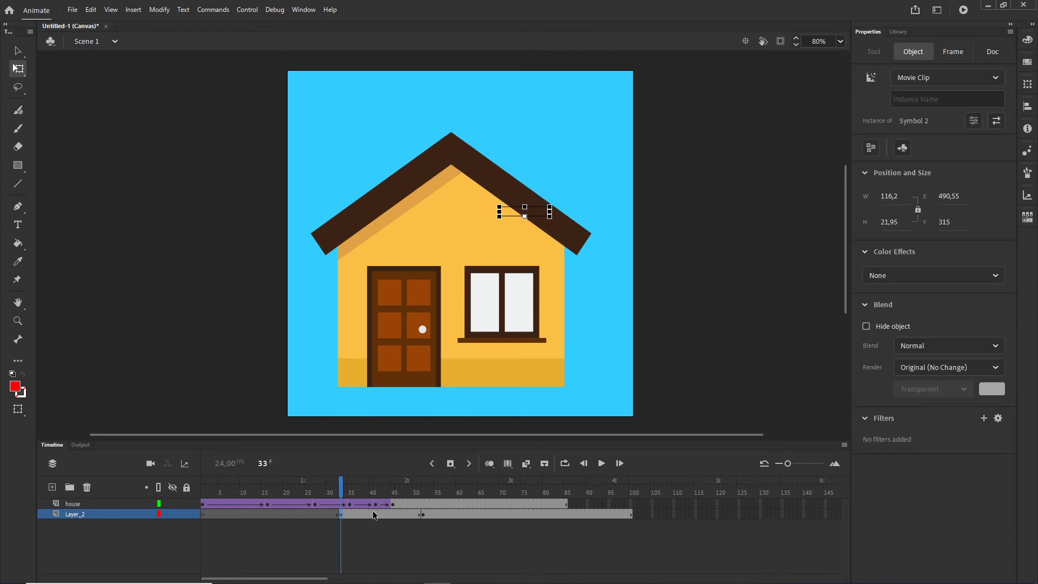
drag(343, 482, 422, 484)
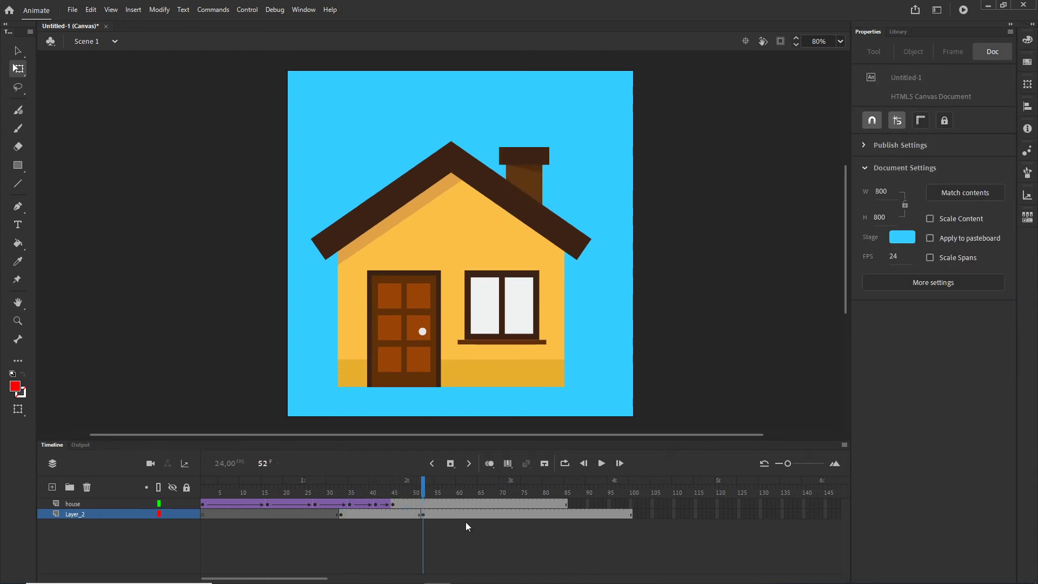
click(371, 516)
- Classic-tween the chimney from 33 to 52, key frame 65, and stretch the chimney taller at 52
right_click(371, 517)
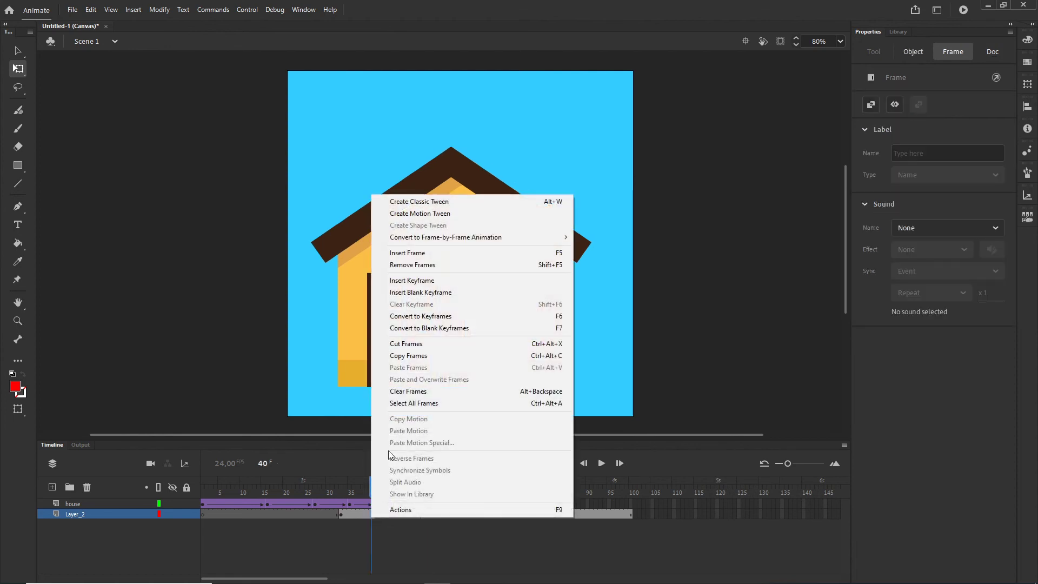
click(420, 202)
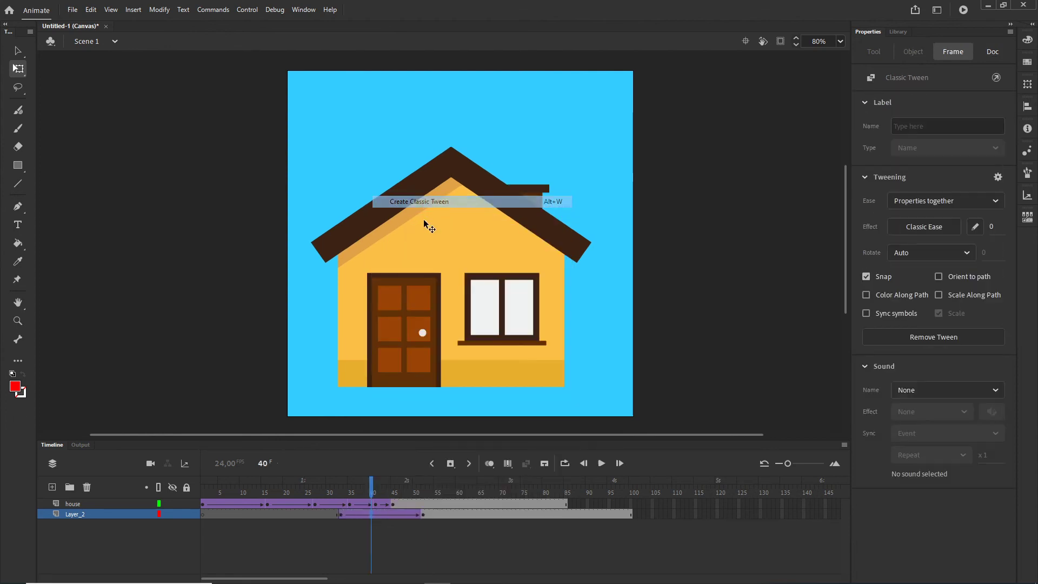
click(479, 514)
key(F6)
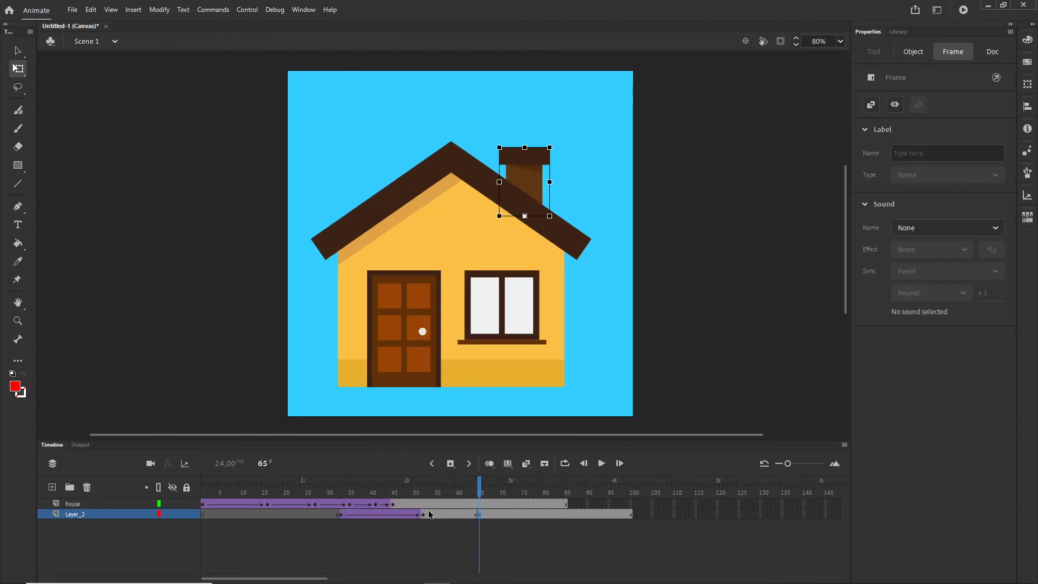
click(423, 514)
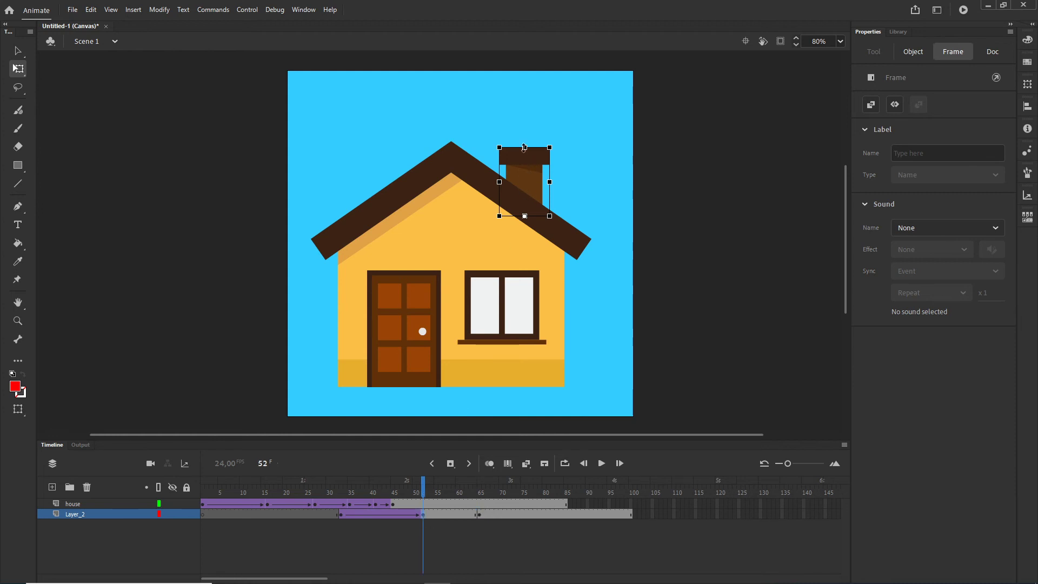
drag(526, 144, 526, 129)
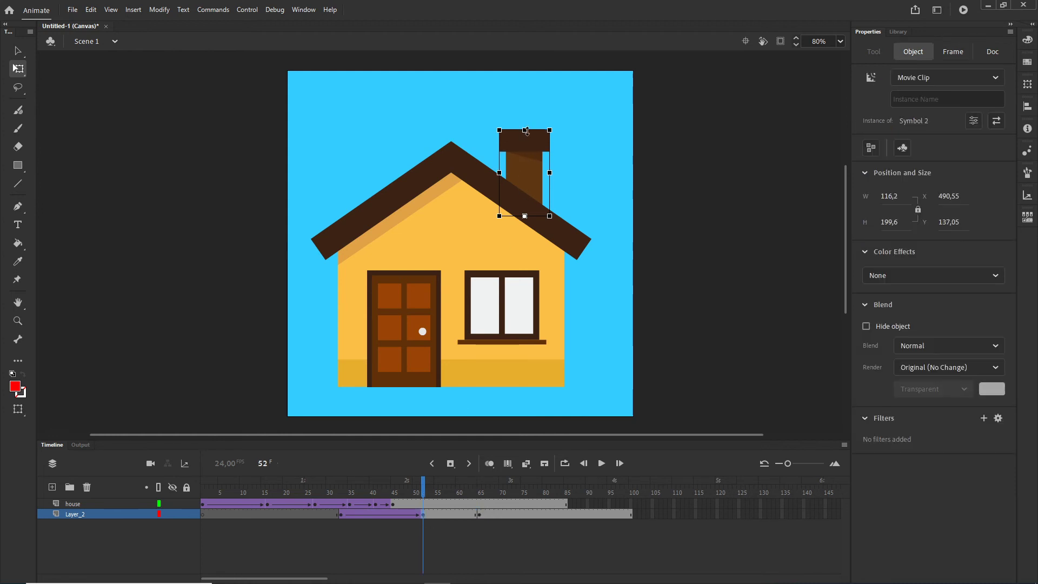
- Squash the chimney at frame 65, stretch it at 76, and move the last keyframe from 84 to 83
click(530, 518)
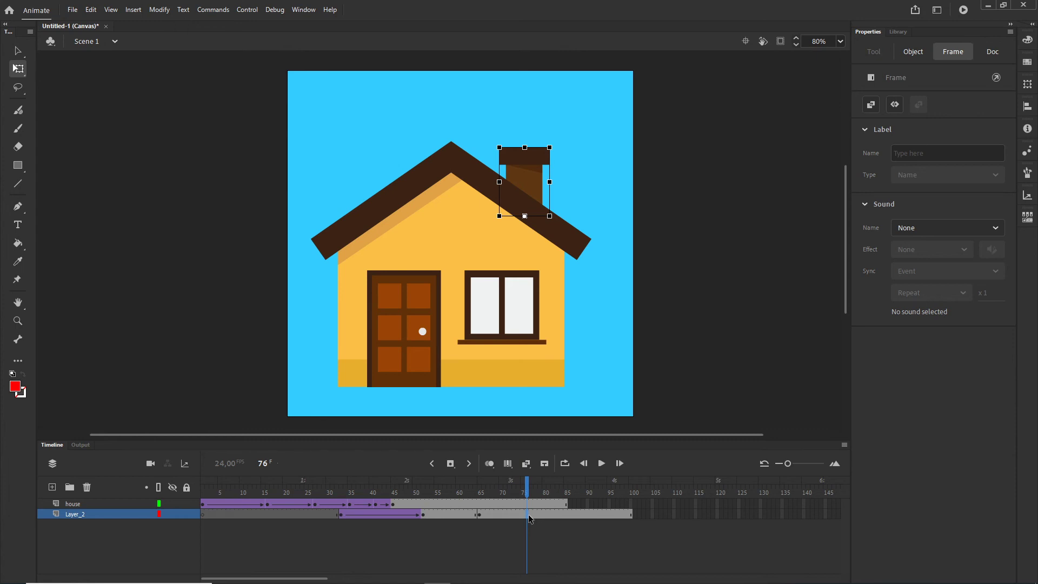
click(479, 515)
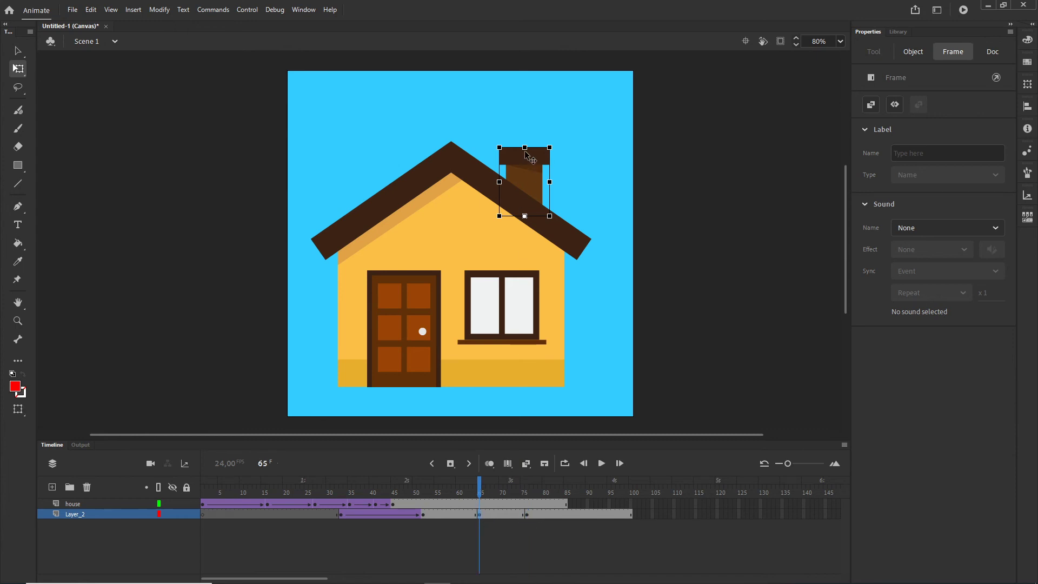
drag(525, 151, 525, 160)
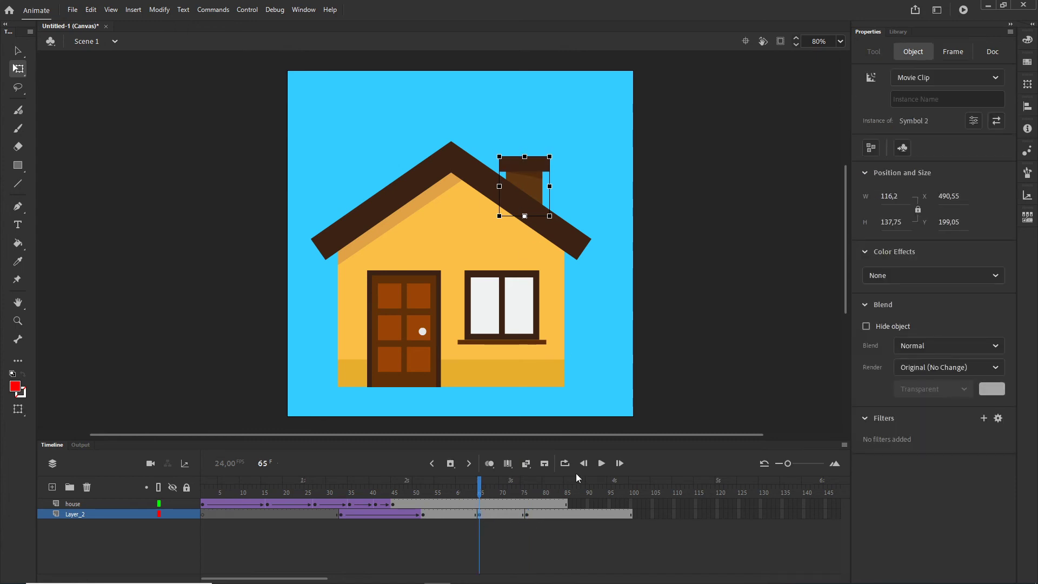
click(562, 514)
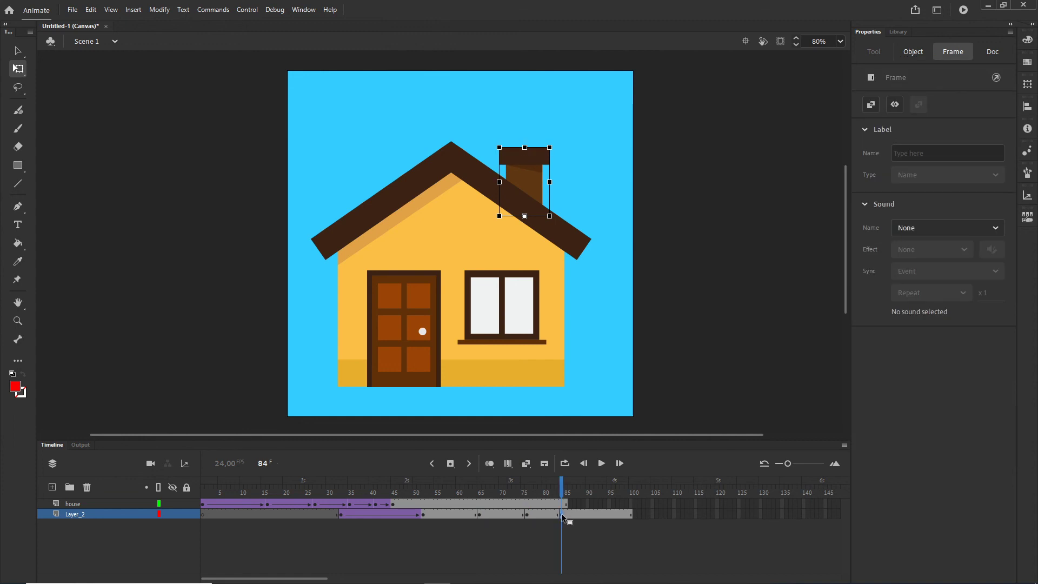
click(527, 515)
drag(525, 147, 525, 140)
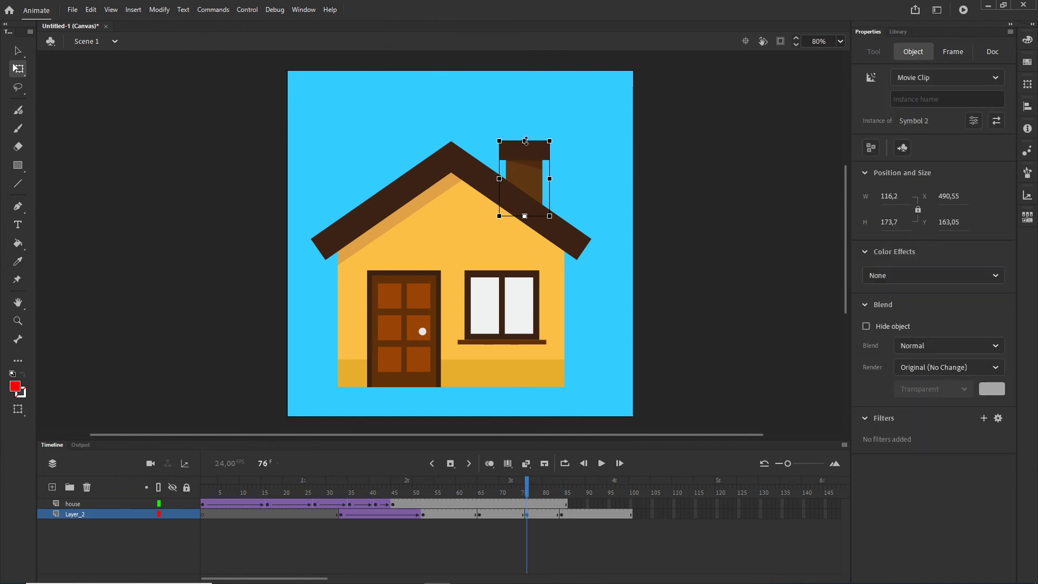
click(562, 515)
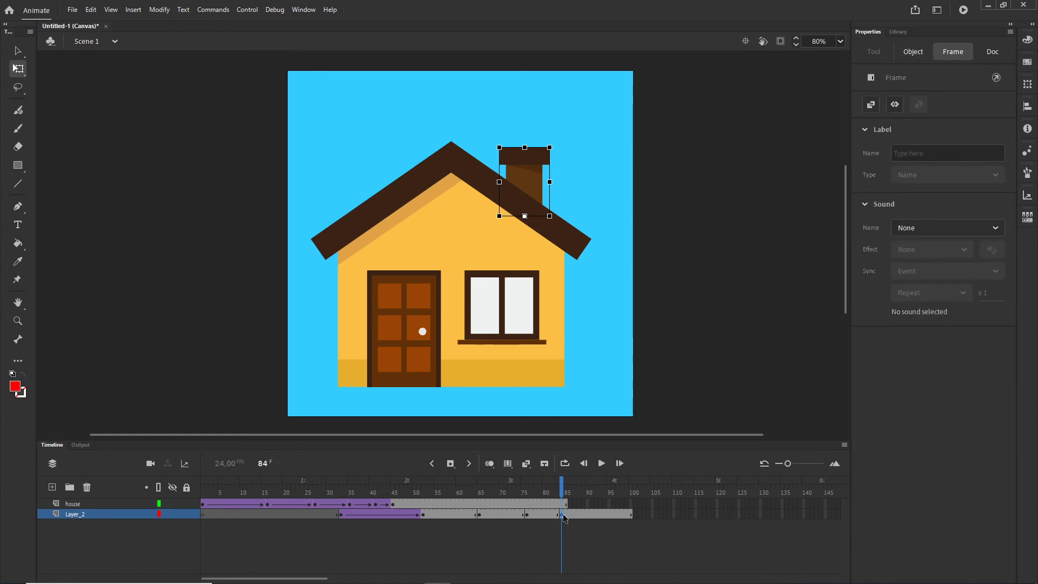
drag(556, 514, 454, 514)
- Create a classic tween across the chimney's later Layer_2 frames
right_click(454, 515)
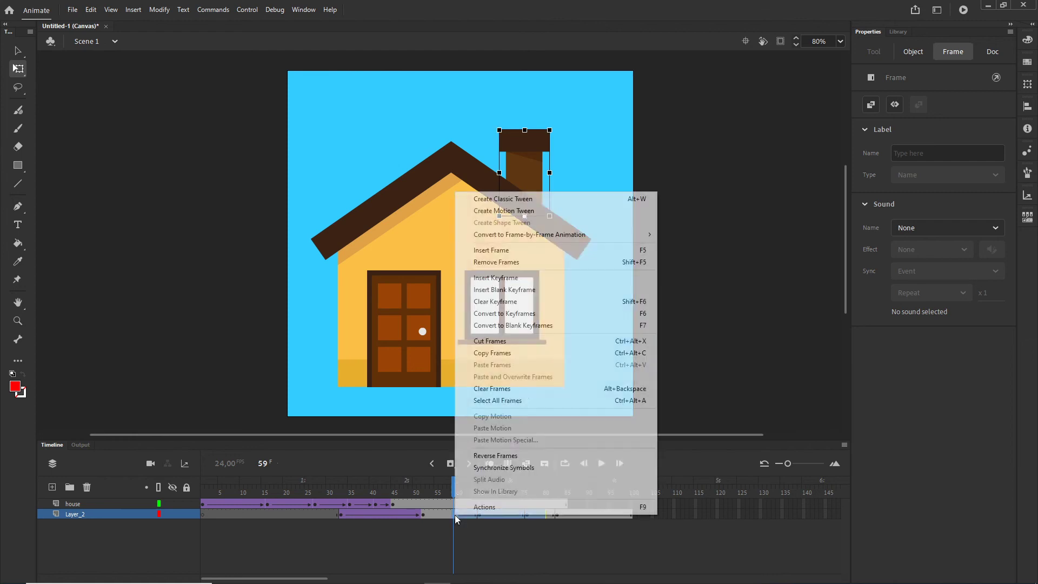
click(497, 199)
click(375, 537)
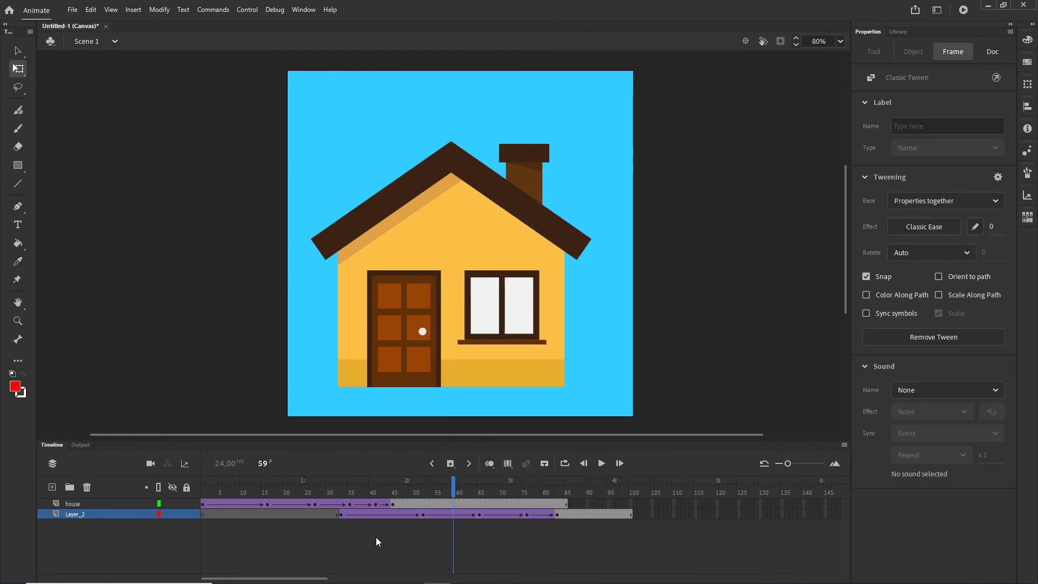
- Apply a Quad Ease-In-Out easing to the chimney tweens spanning frames 33–76
click(340, 515)
shift+click(423, 515)
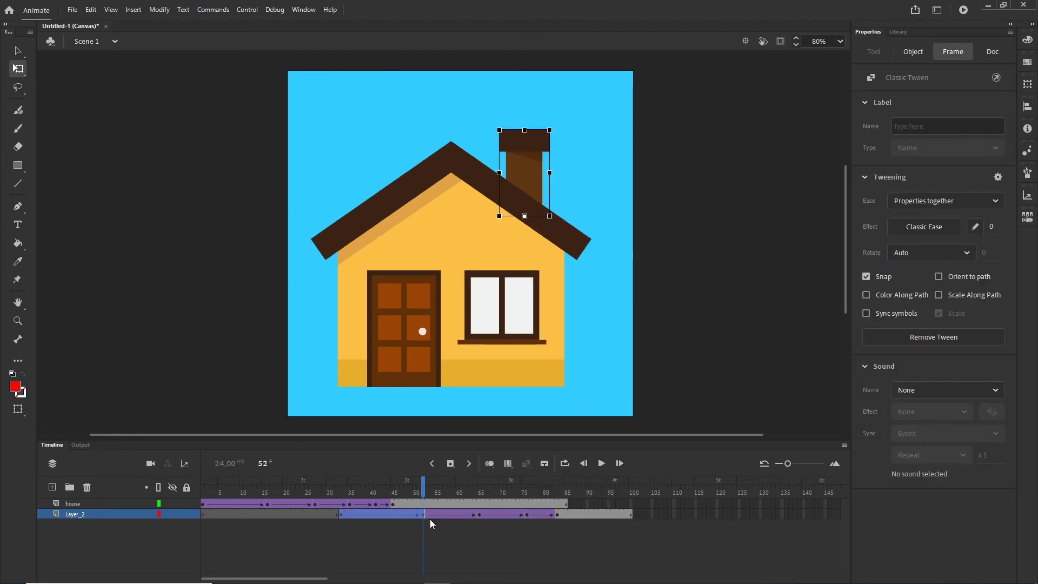
shift+click(479, 515)
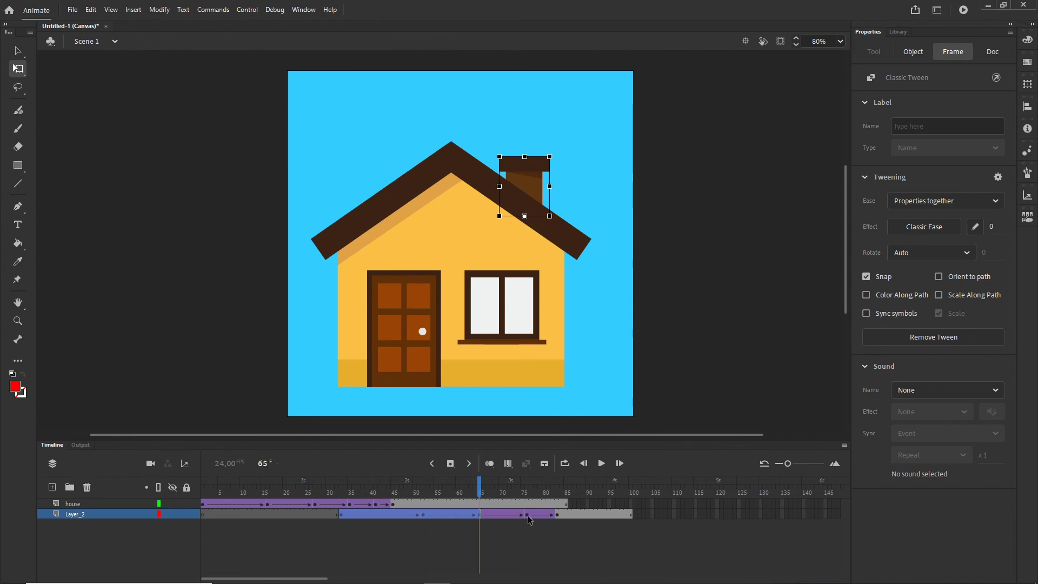
shift+click(528, 516)
click(914, 232)
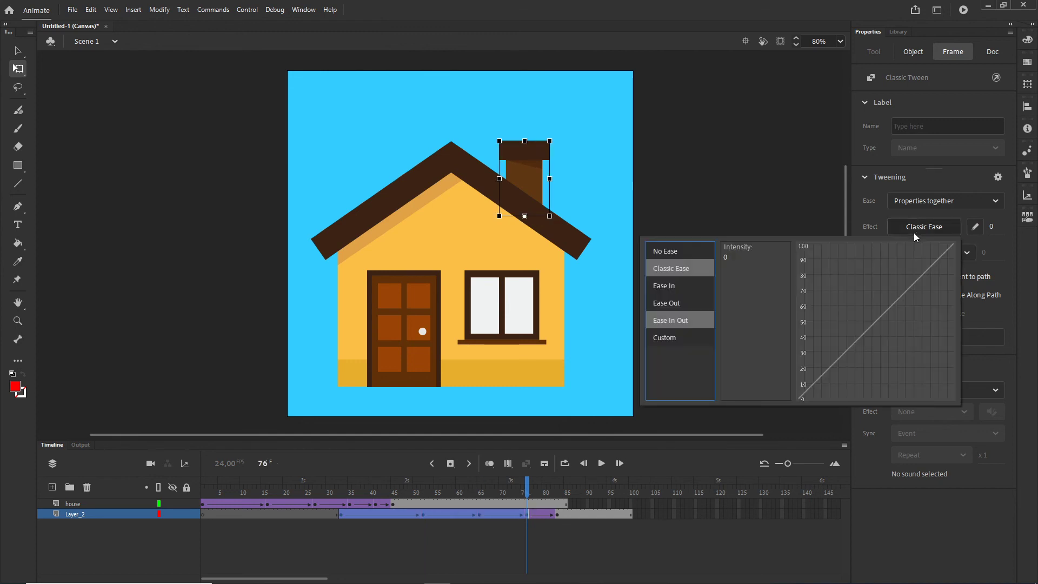
click(683, 320)
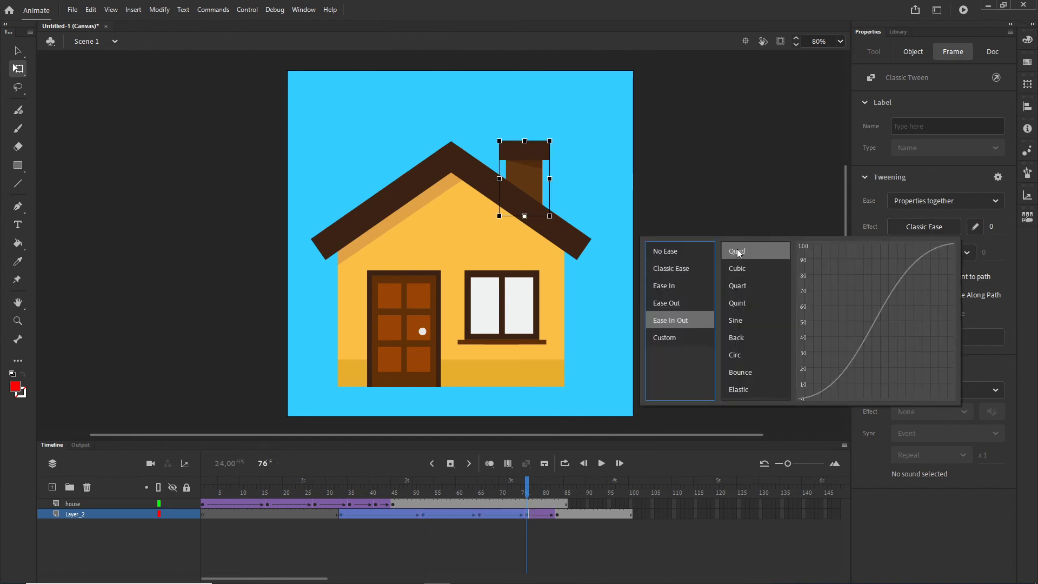
click(744, 270)
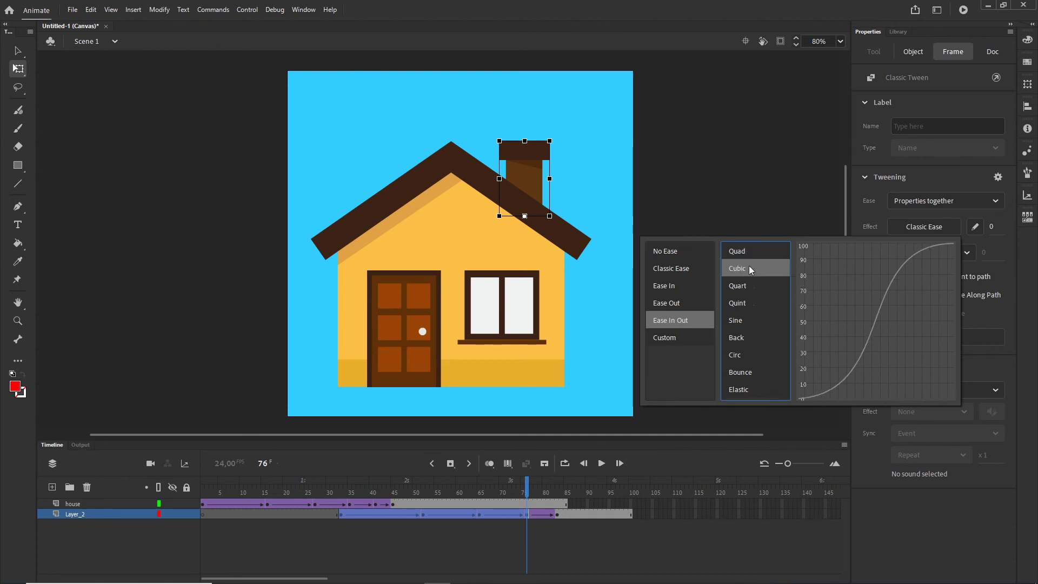
click(740, 251)
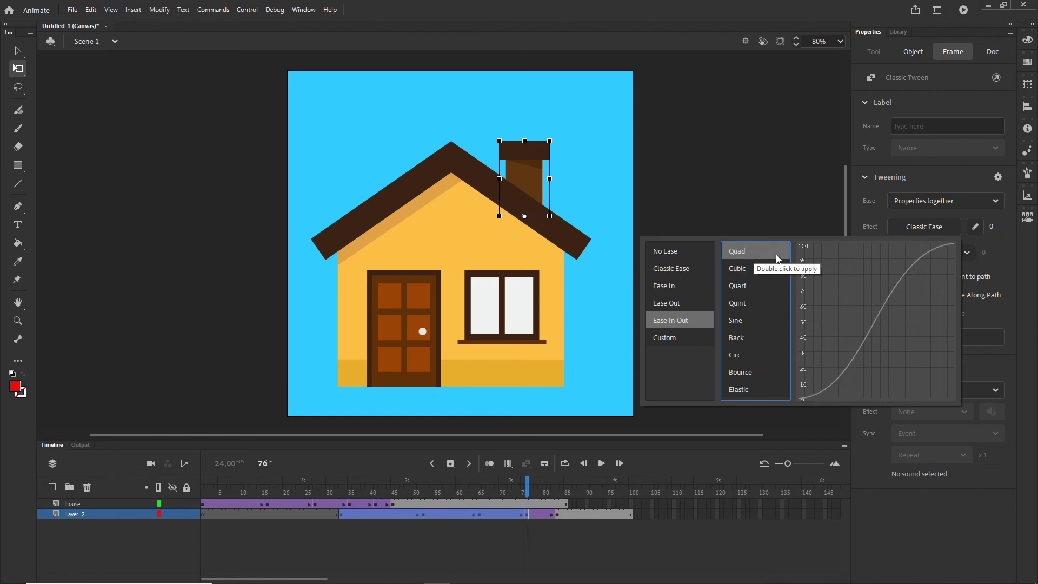
double_click(738, 253)
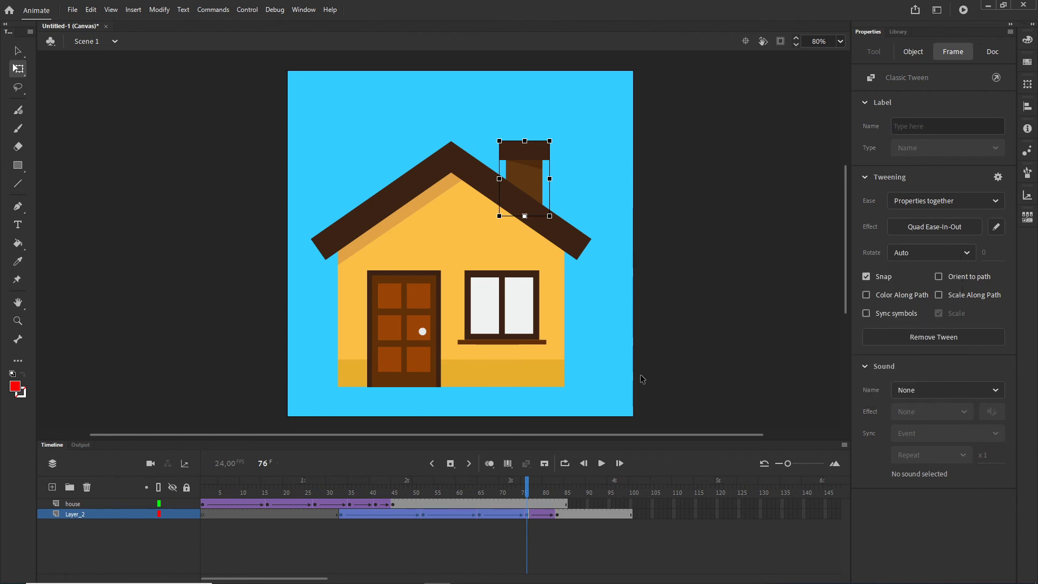
drag(528, 493, 549, 486)
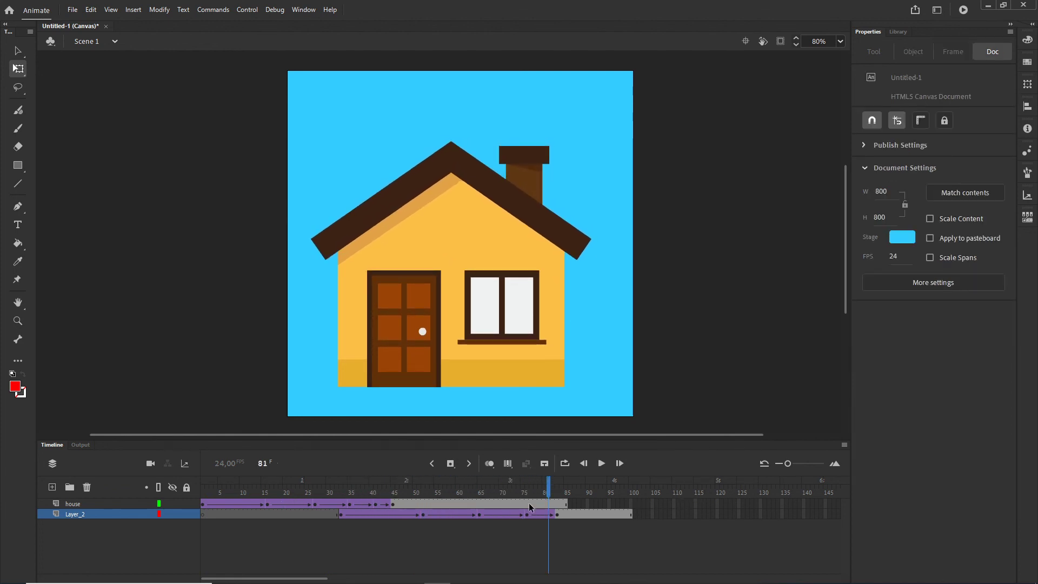
- Extend the house layer through frame 100, test-play it in Chrome, and return to Animate
drag(549, 485, 588, 492)
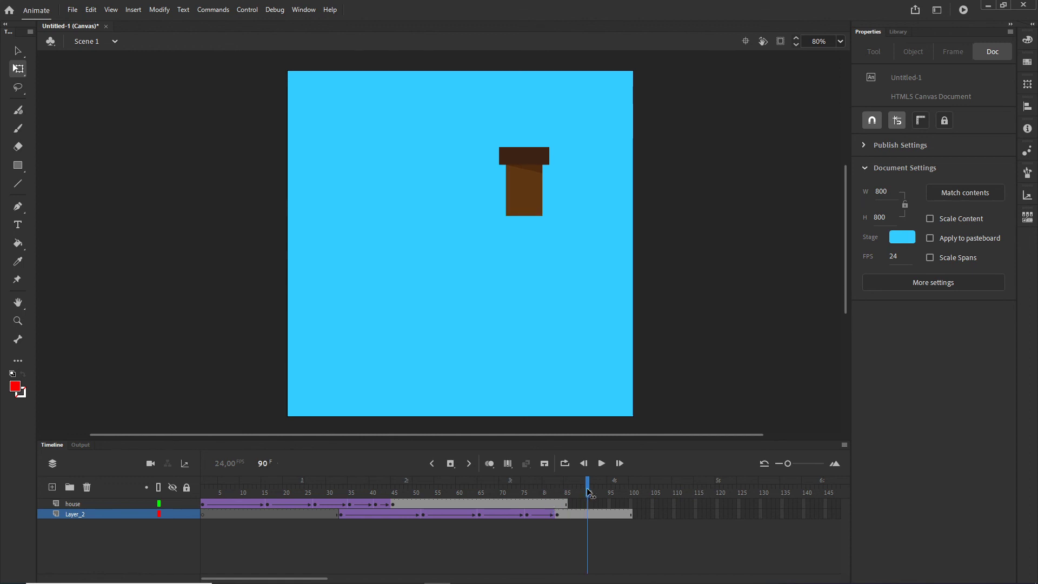
click(632, 507)
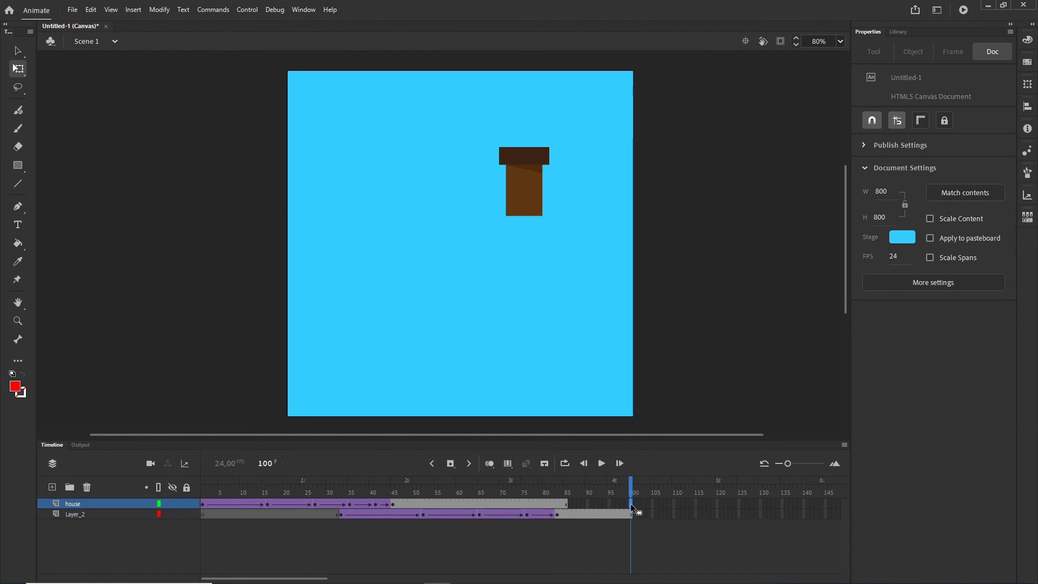
right_click(632, 507)
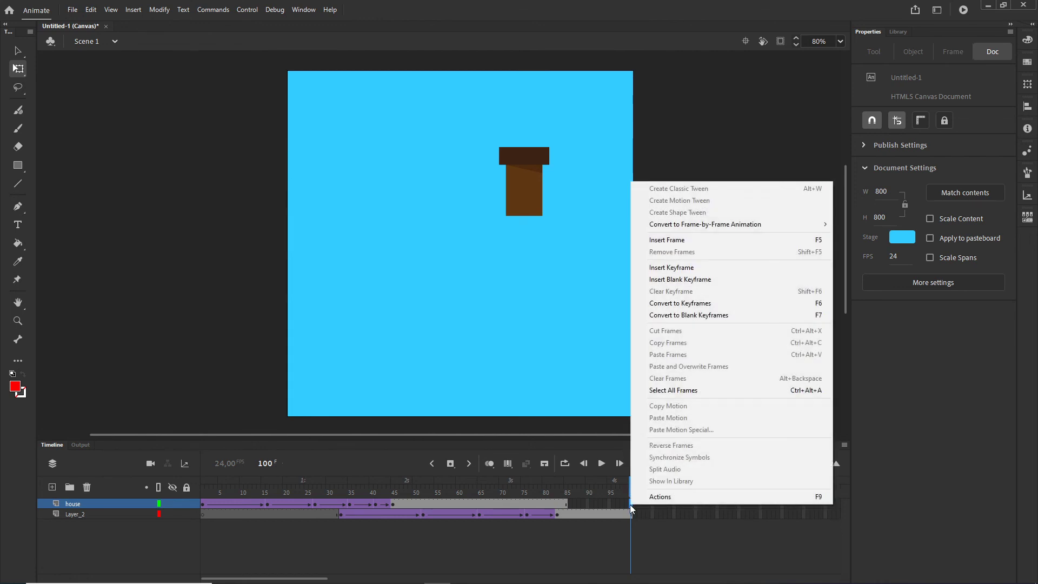
click(673, 240)
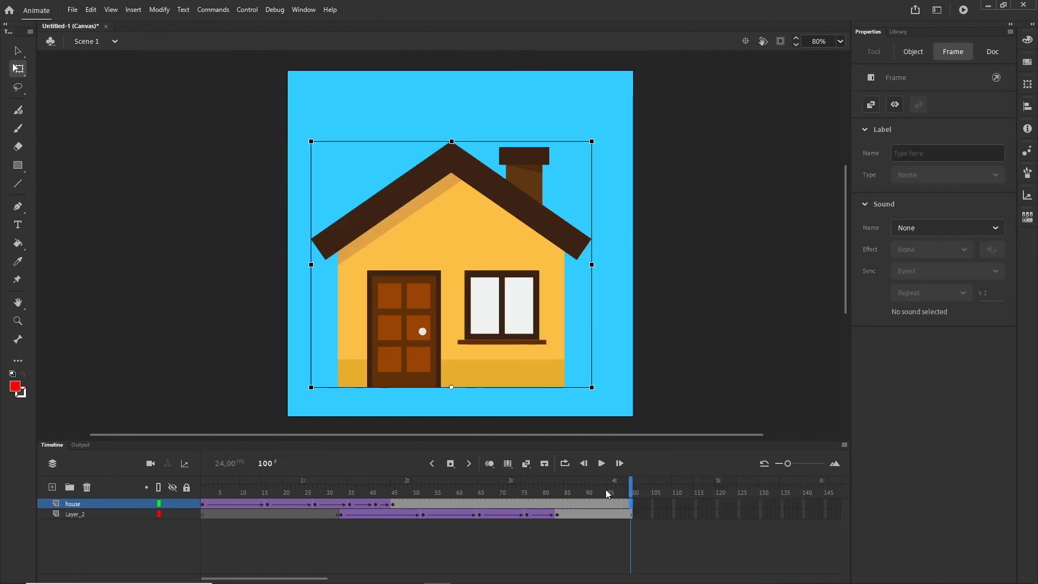
key(ctrl+Return)
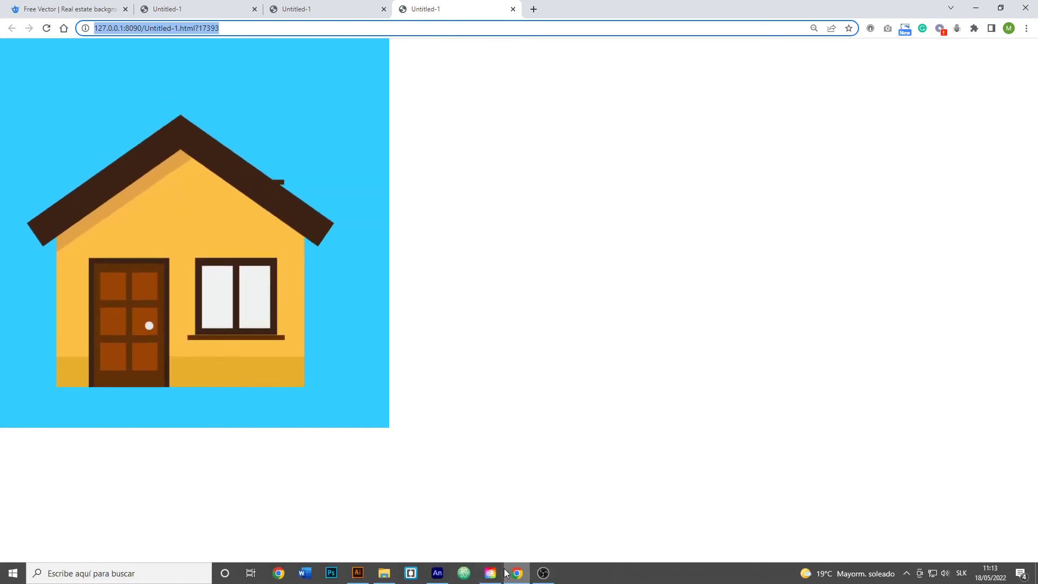
click(436, 576)
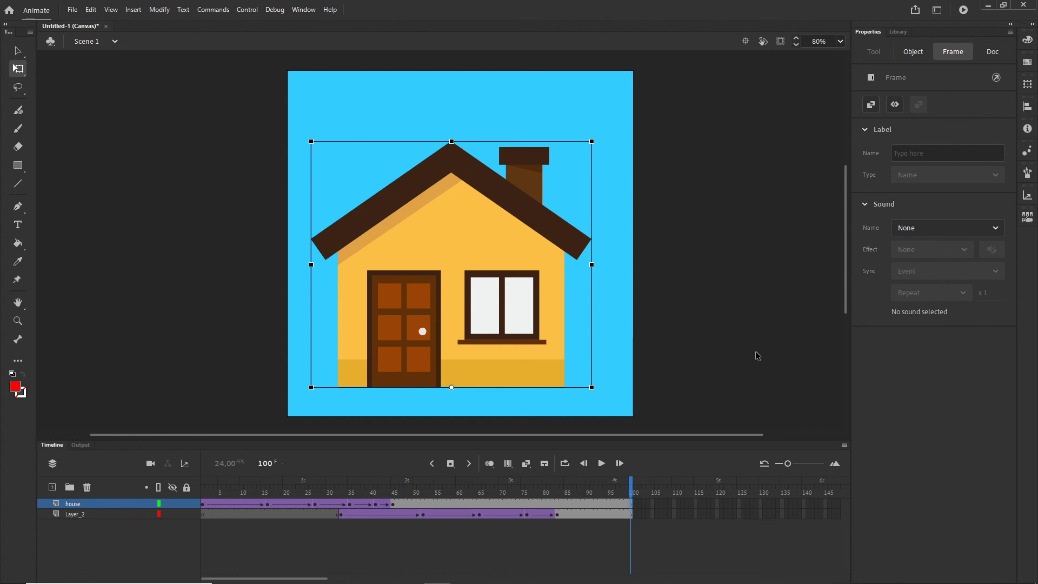
click(593, 204)
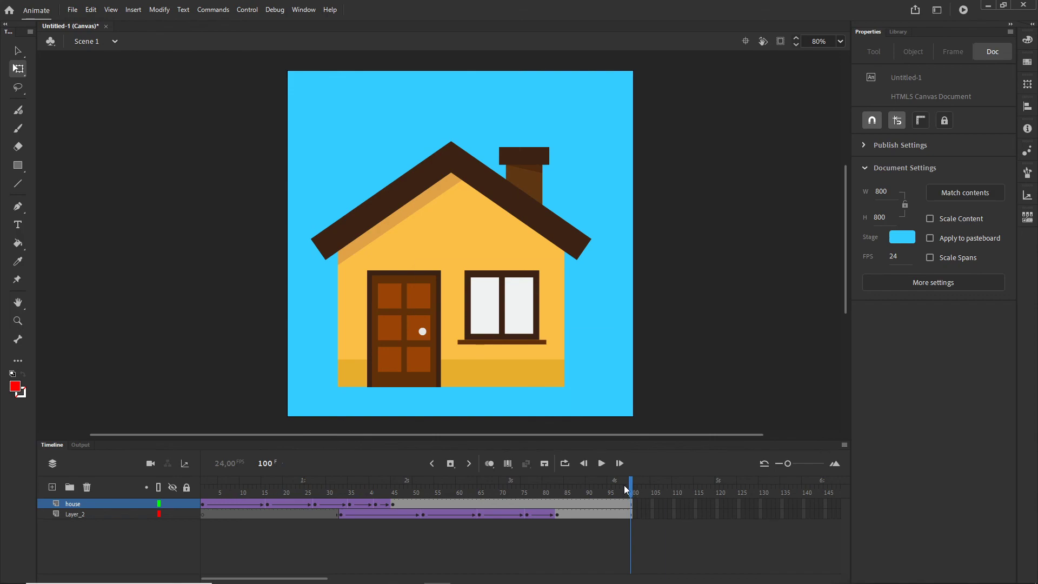
key(ctrl+Return)
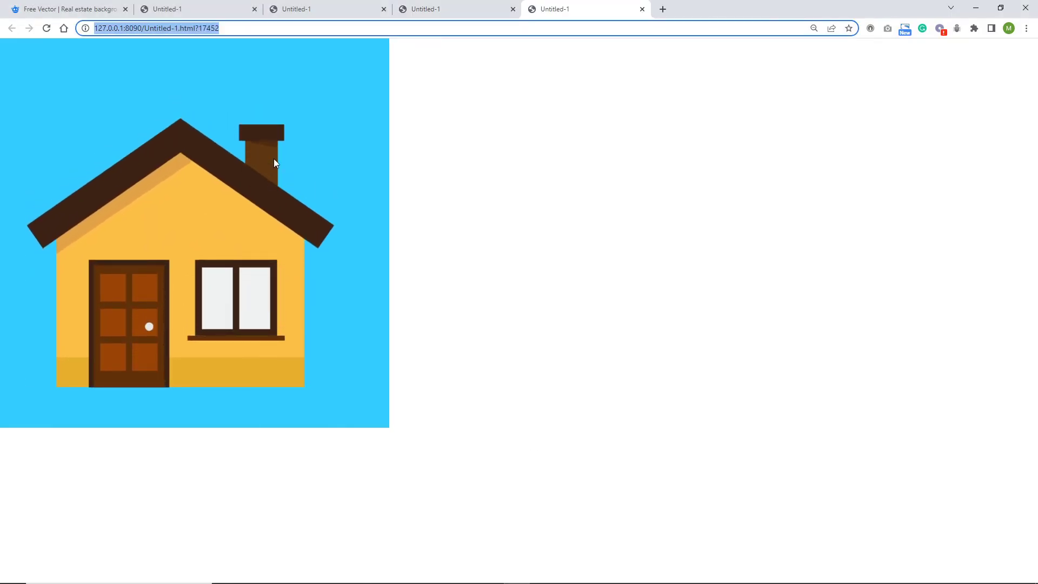
click(518, 577)
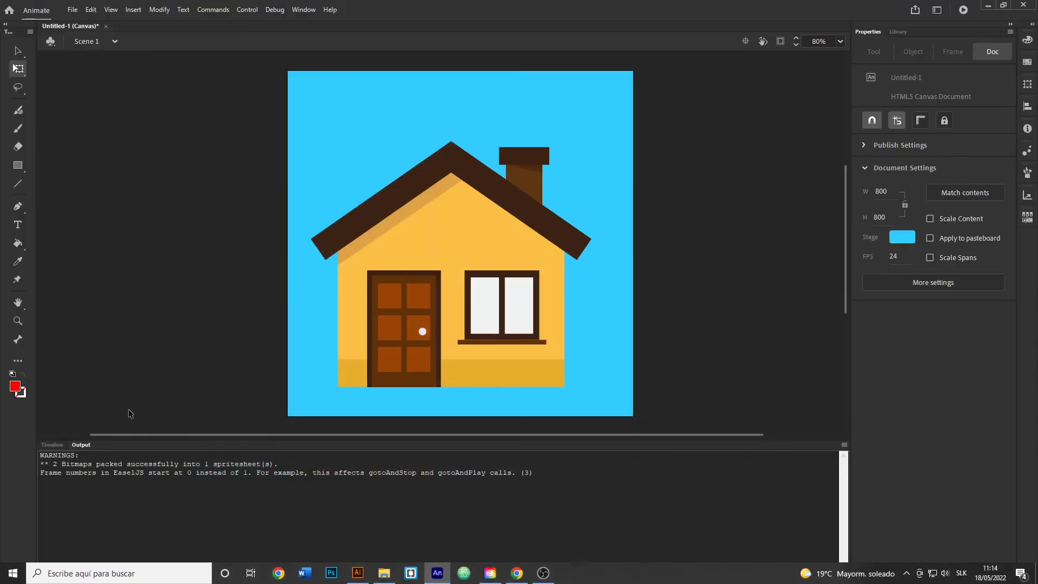
click(52, 444)
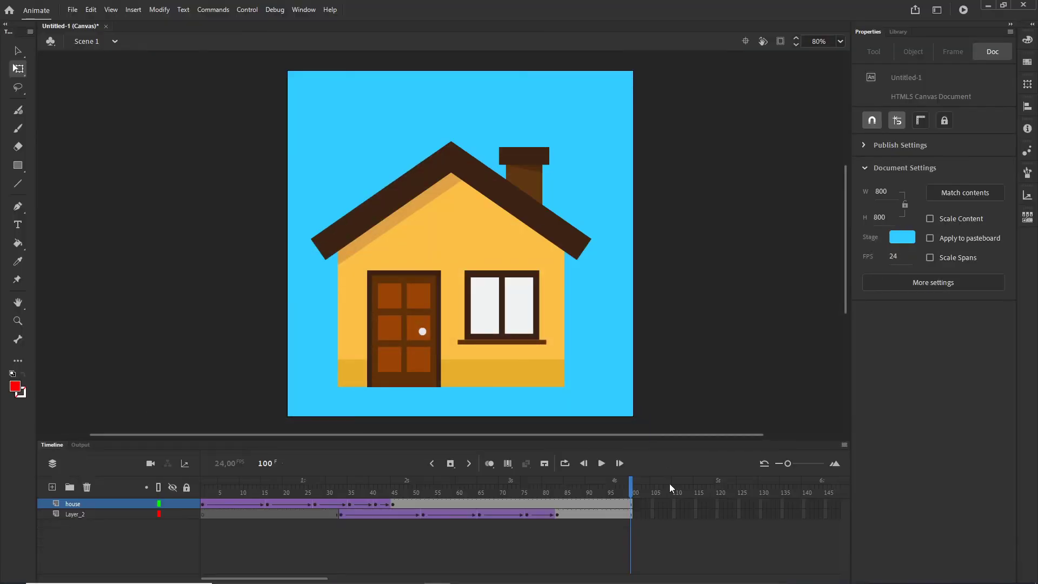